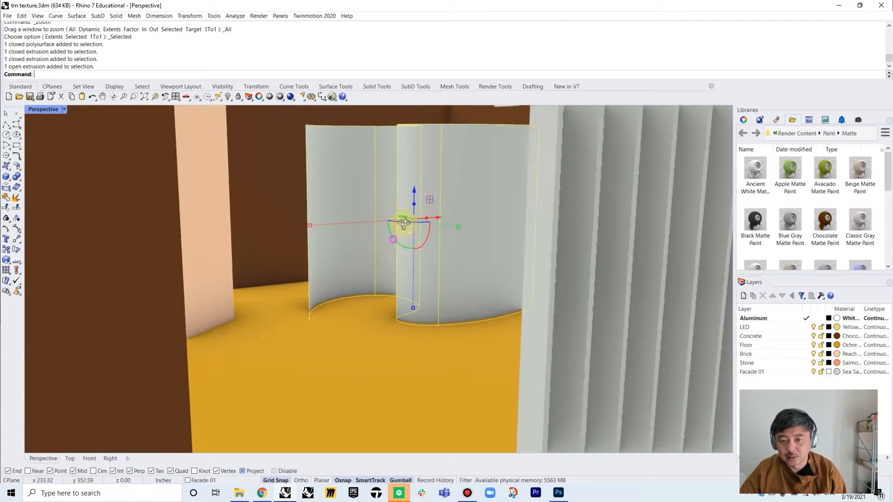
Step: Examine the pavilion's interior, facade fins and ceiling lights, along with the materials assigned to each layer
scroll(474, 233, up, 4)
right_drag(518, 248, 257, 221)
click(516, 262)
scroll(512, 262, up, 3)
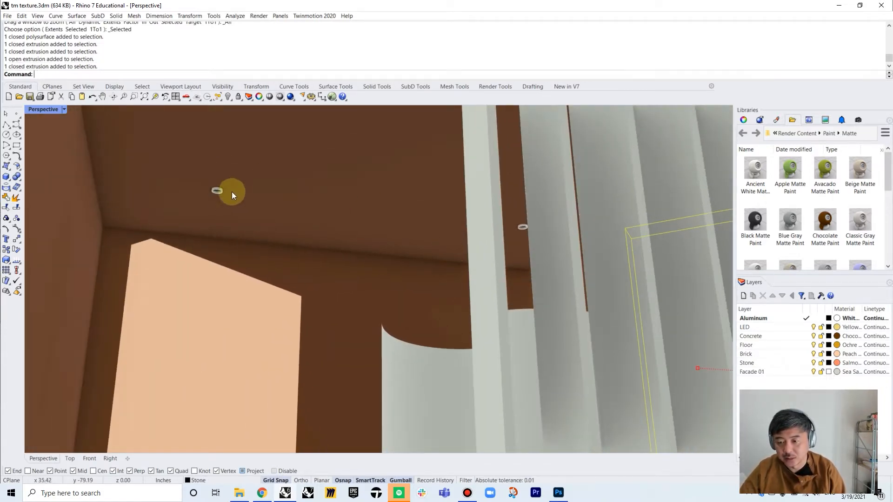
scroll(355, 197, down, 4)
right_drag(356, 197, 454, 233)
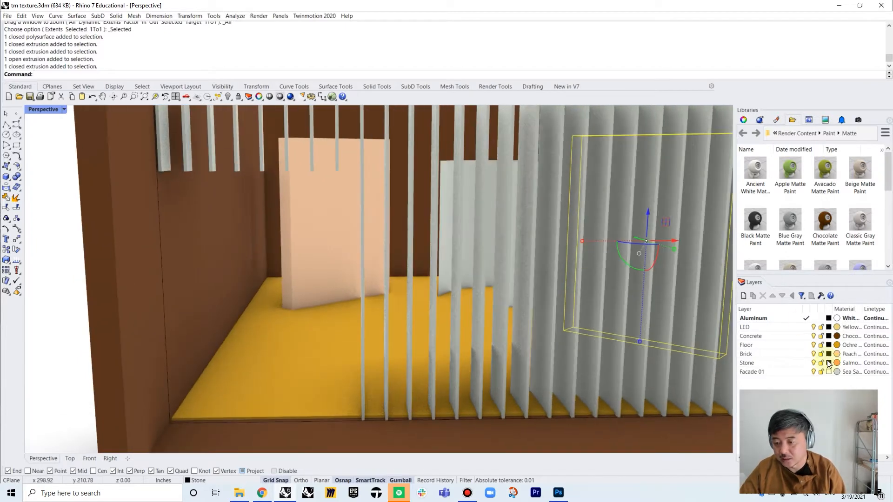
click(763, 321)
click(767, 328)
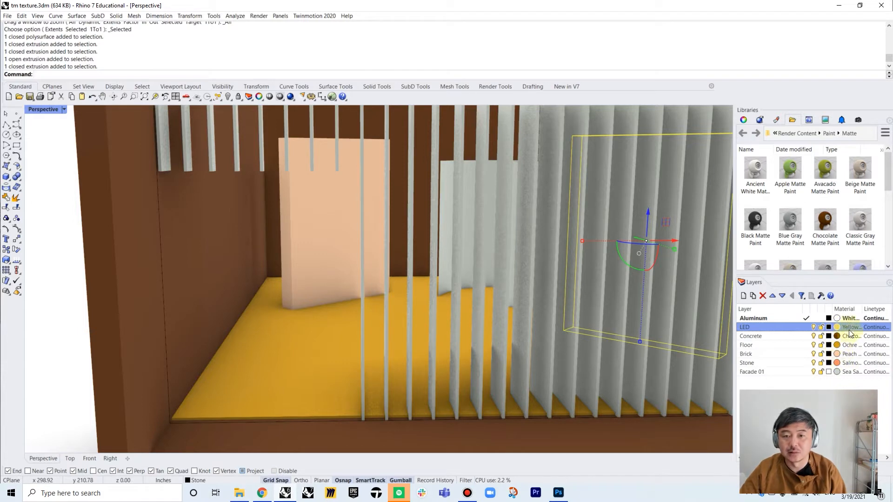
scroll(523, 278, down, 5)
right_drag(549, 266, 578, 241)
right_drag(624, 160, 358, 186)
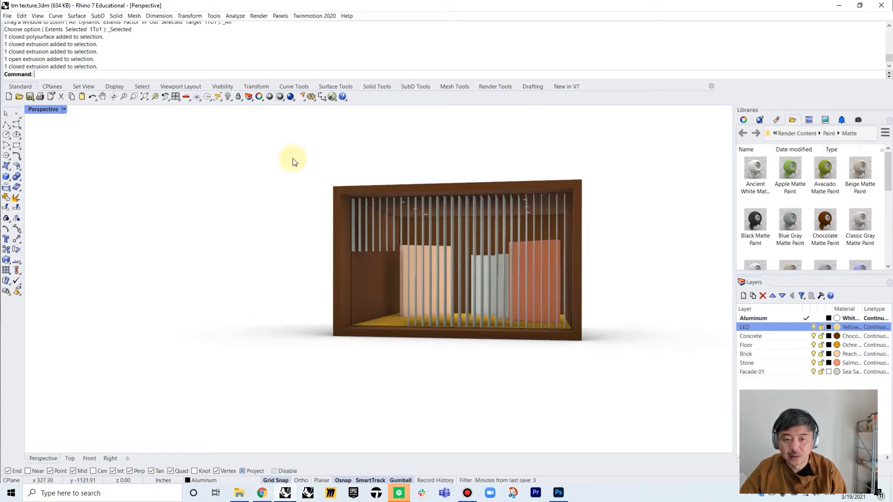
Step: Select the entire pavilion model and export the selection as a MotionBuilder (.fbx) file named tm texture02
drag(301, 151, 615, 366)
click(7, 17)
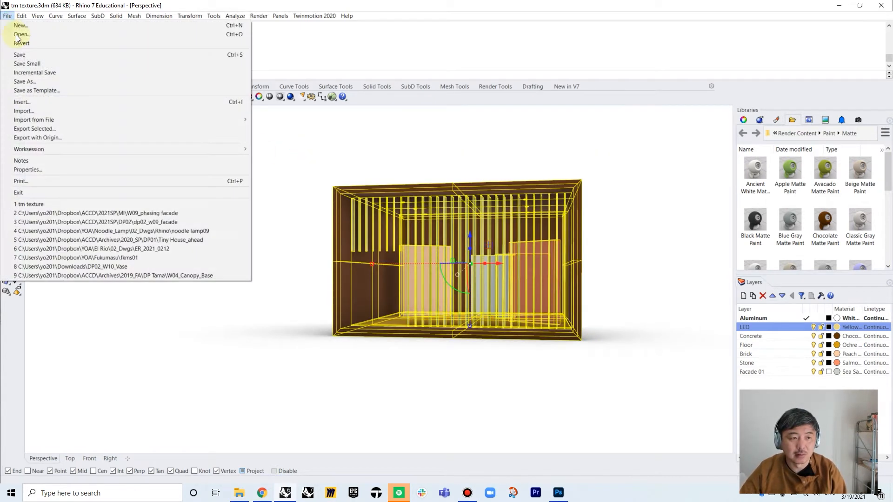
click(51, 127)
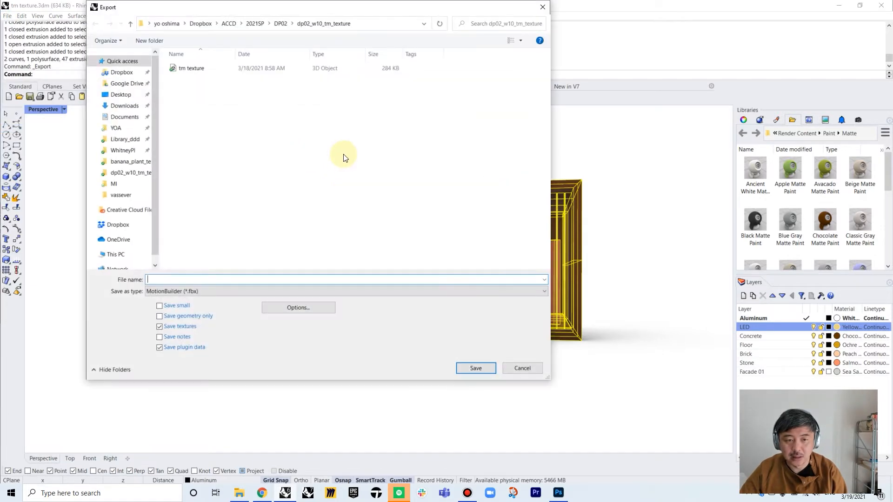
click(179, 290)
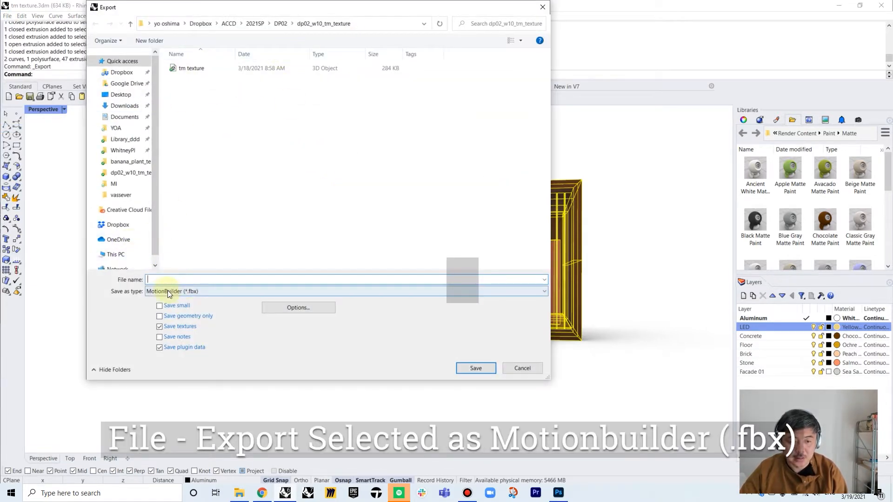
click(191, 69)
click(188, 279)
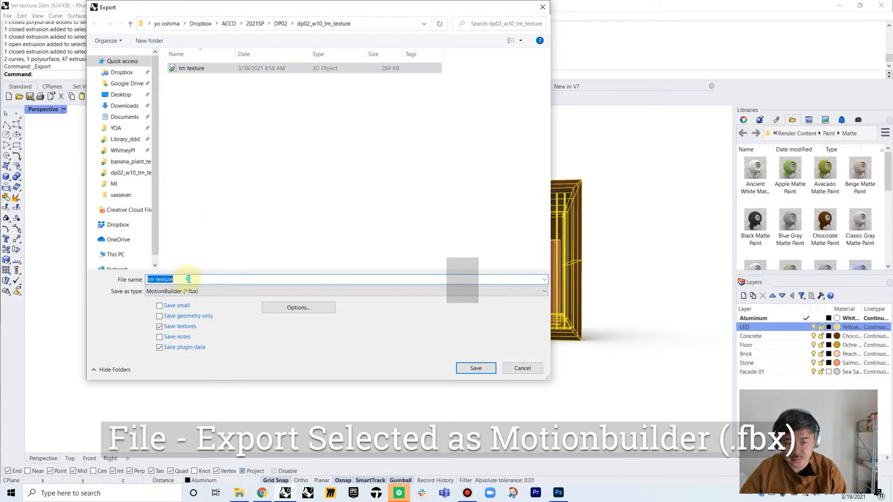
text(02)
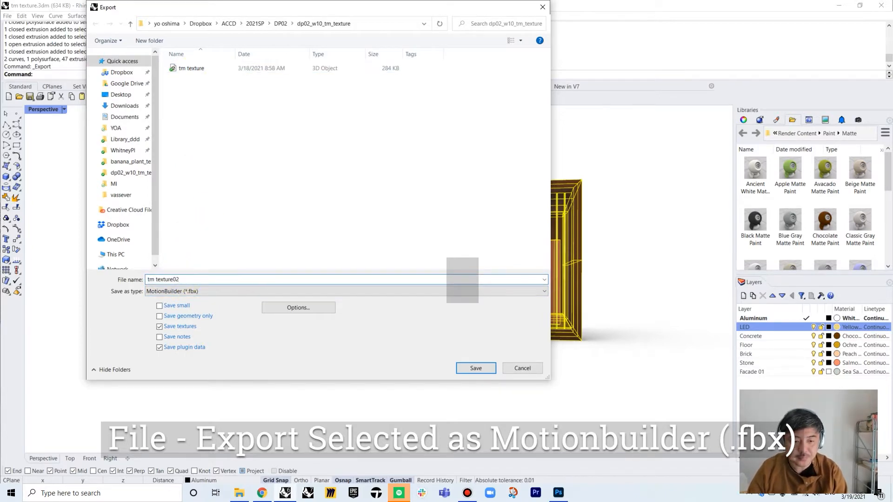
key(Return)
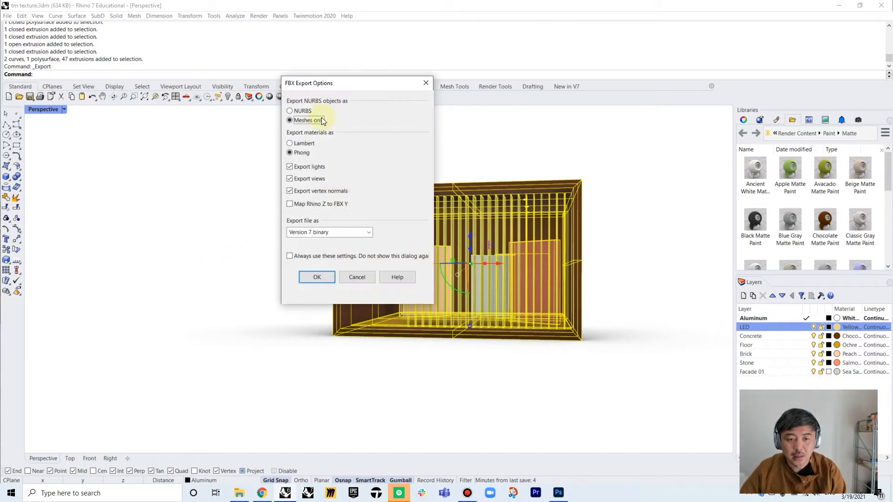
Step: Accept the FBX options with meshes only and Phong materials, keep the default polygon density, and deselect the model
click(315, 279)
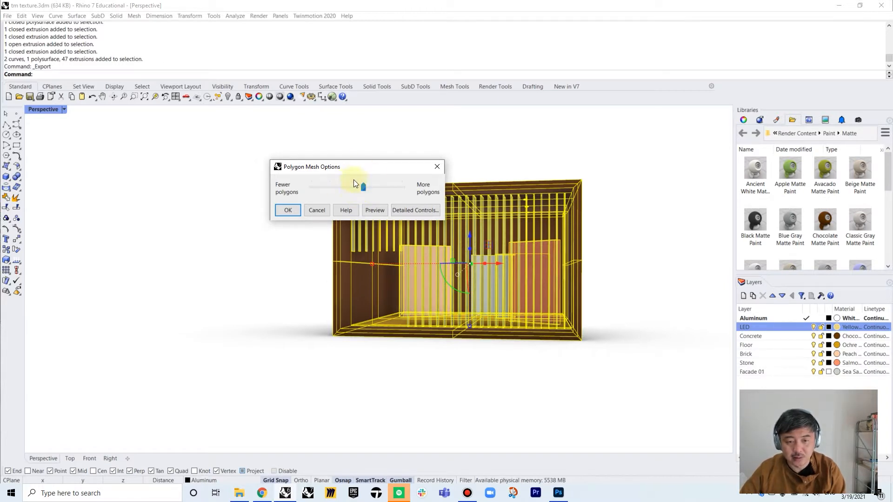
click(287, 210)
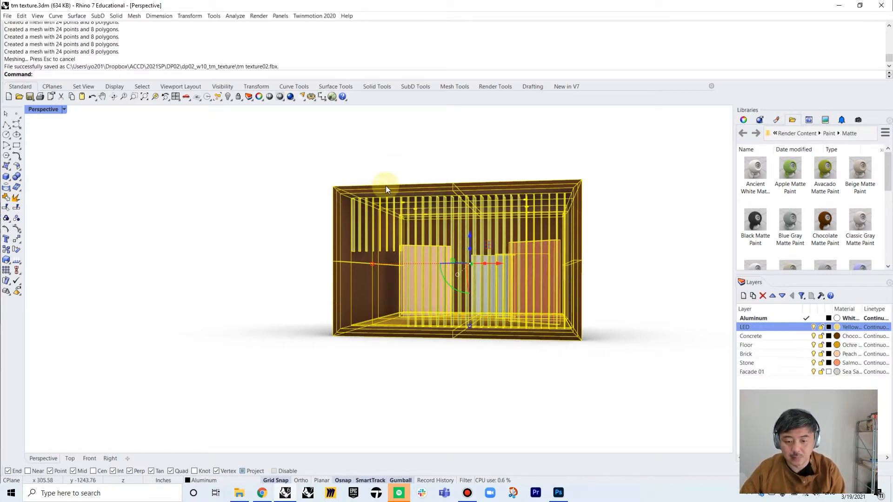
click(564, 125)
Step: Switch to Twinmotion, dismiss the welcome window and choose the exported file TMTEXT~2 for a geometry import
click(376, 493)
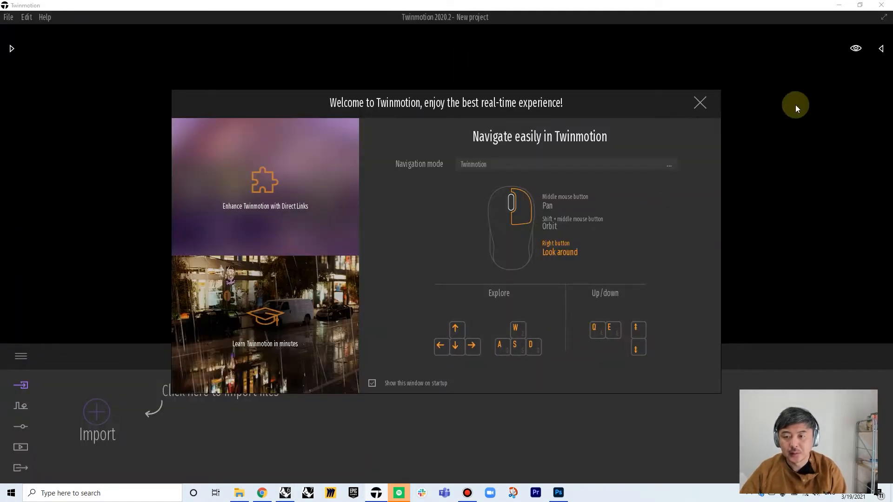
click(709, 103)
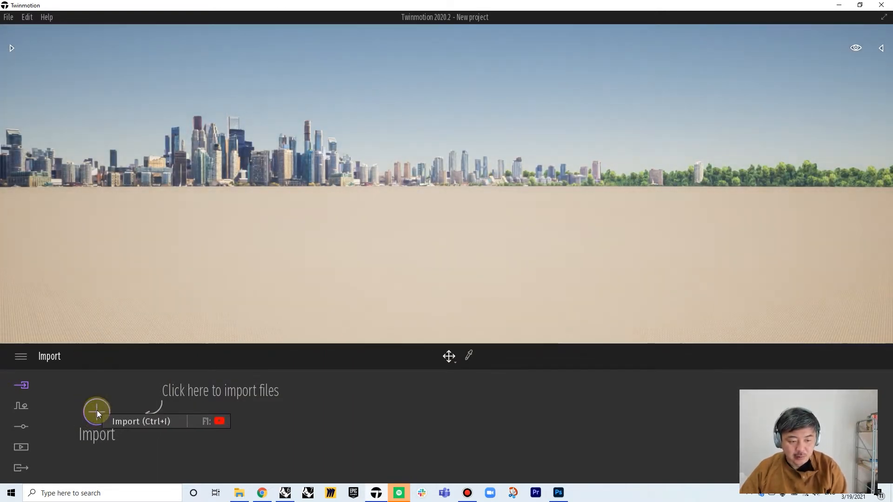
click(96, 412)
click(462, 217)
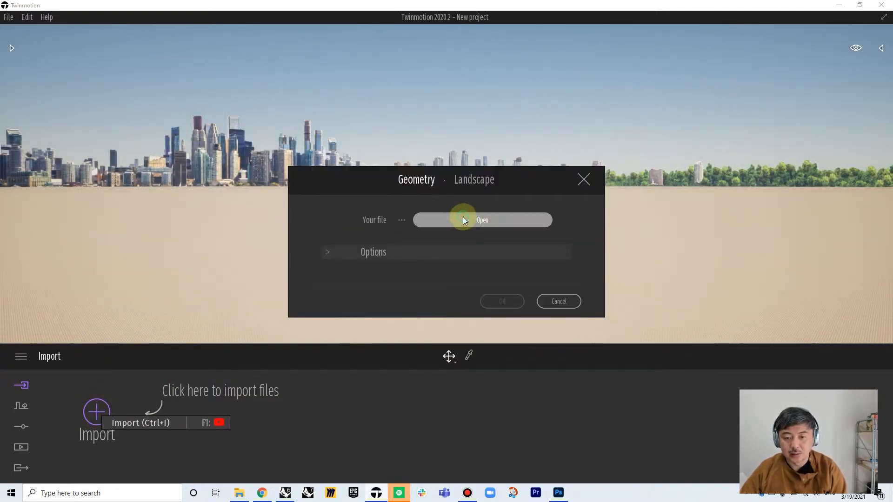
click(157, 89)
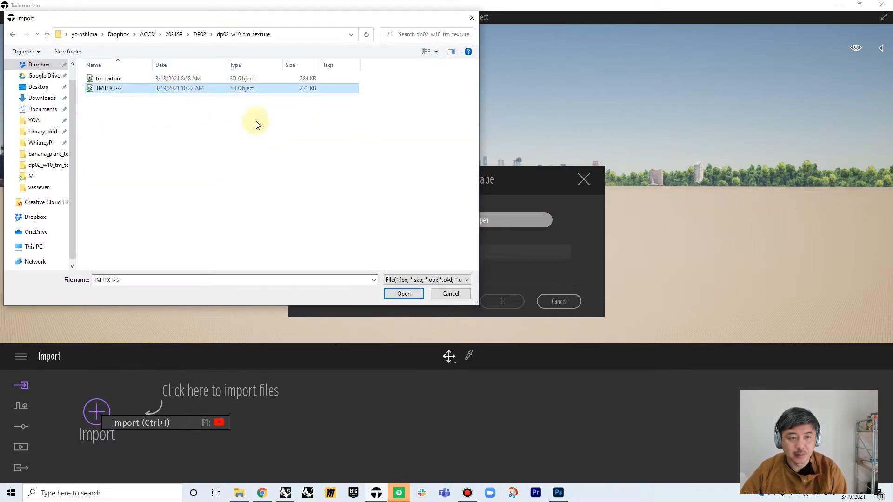
click(403, 294)
Step: Enable Fix UVs/texture, set the up axis to Auto and import the file collapsed by material
click(327, 251)
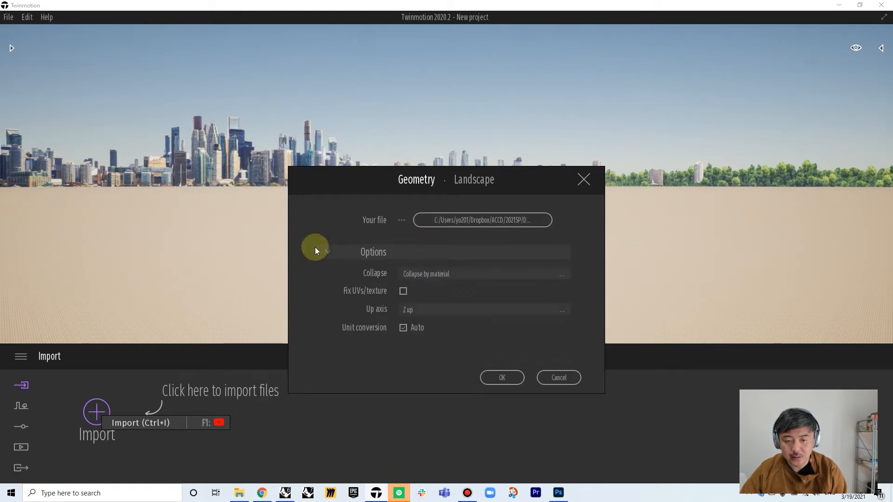
click(403, 291)
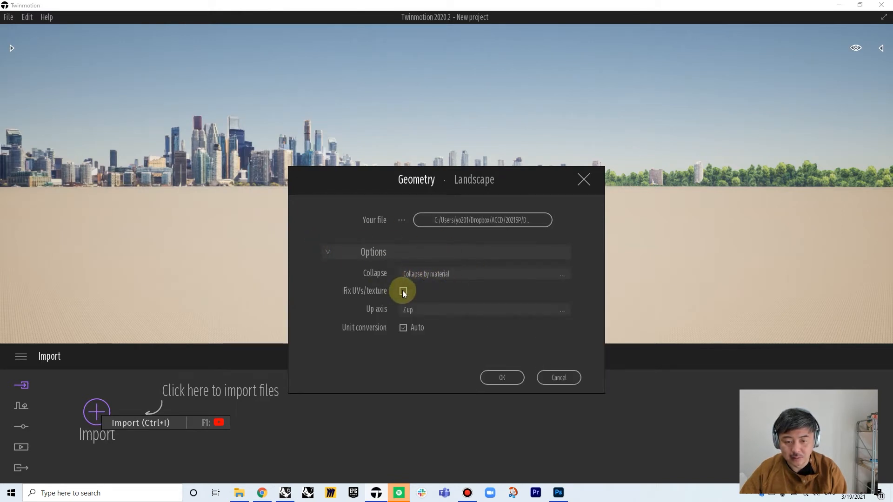
click(429, 306)
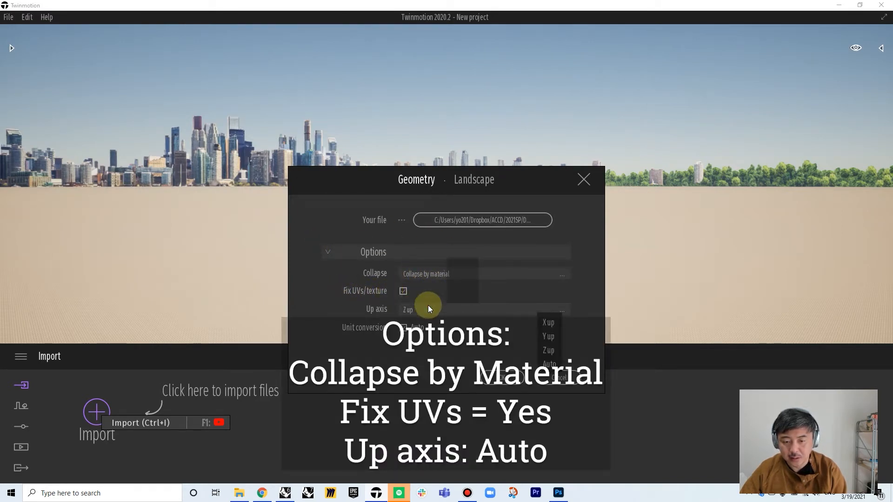
click(549, 365)
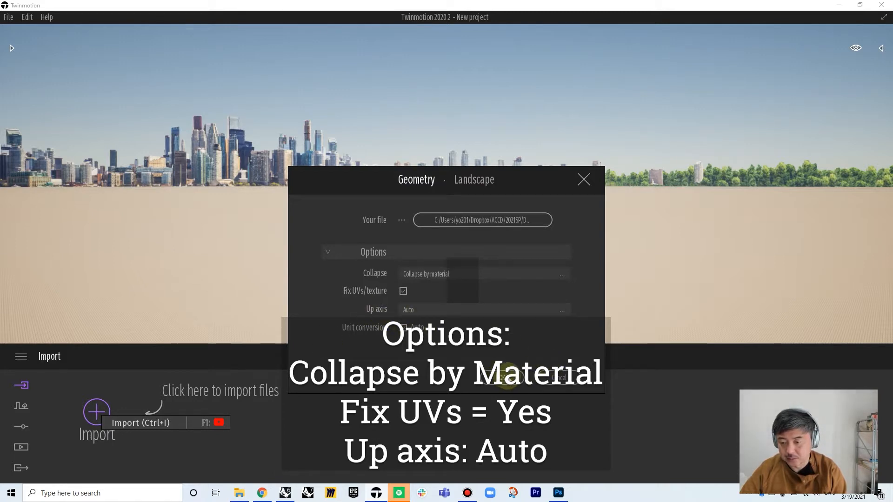
click(506, 376)
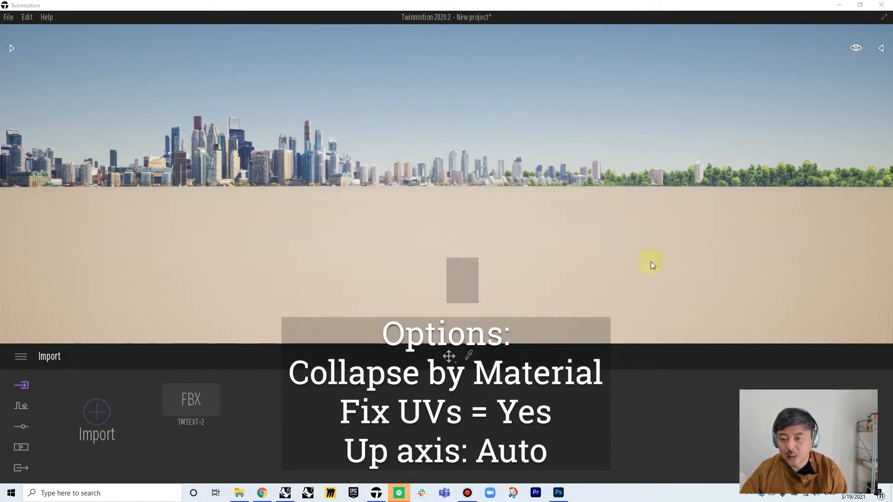
Step: Expand TMTEXT-2.FBX in the scene graph, center the view on the Sea Salt Matte Paint object and inspect the pavilion's front
click(882, 49)
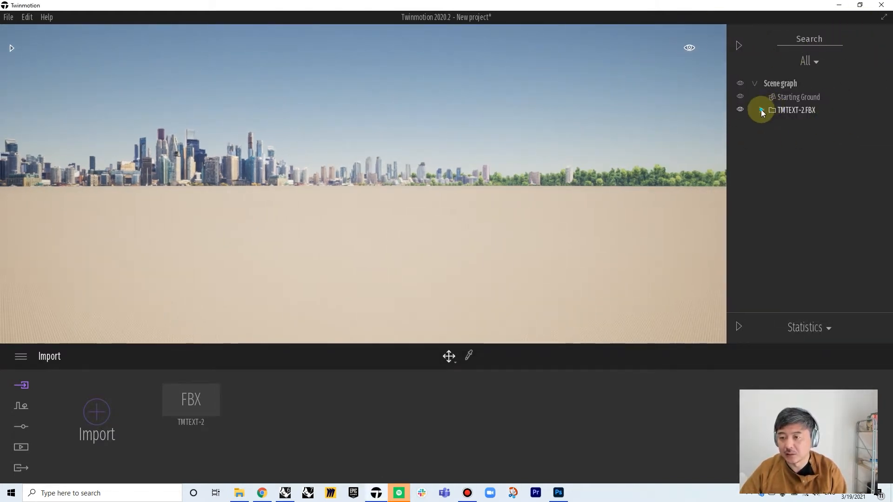
click(761, 110)
click(795, 124)
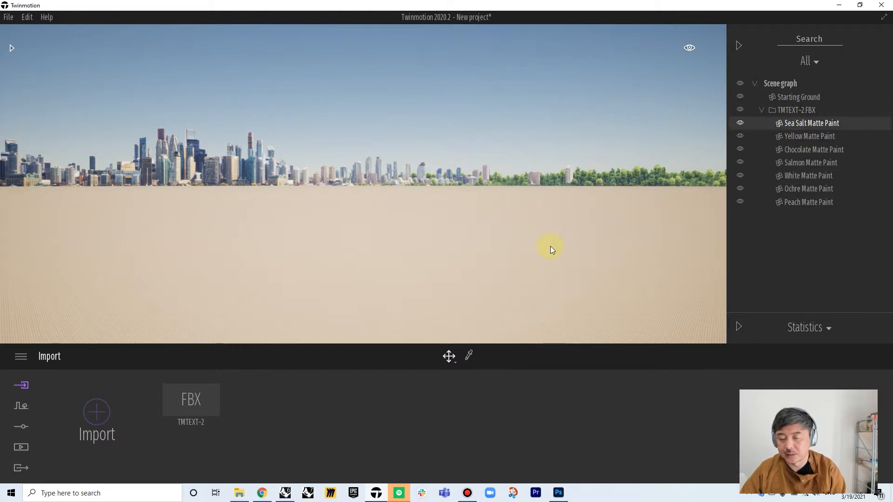
key(f)
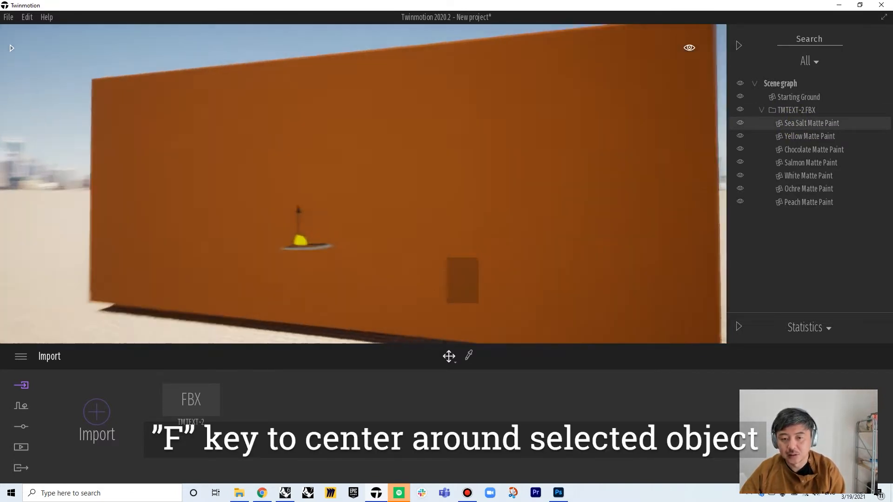
shift+middle_drag(363, 184, 642, 184)
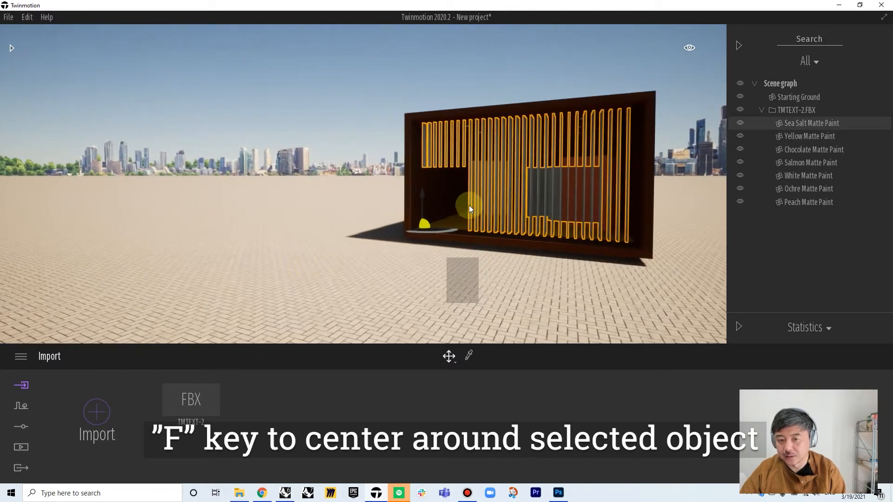
shift+middle_drag(469, 206, 46, 165)
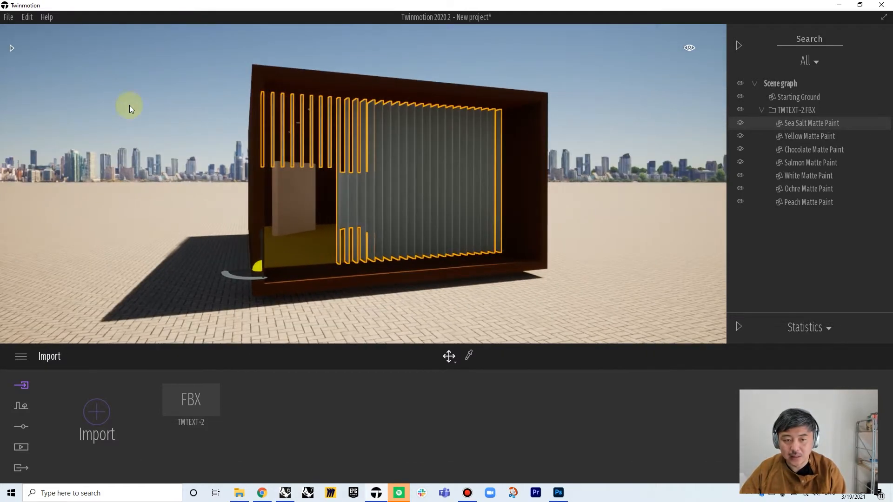
click(100, 164)
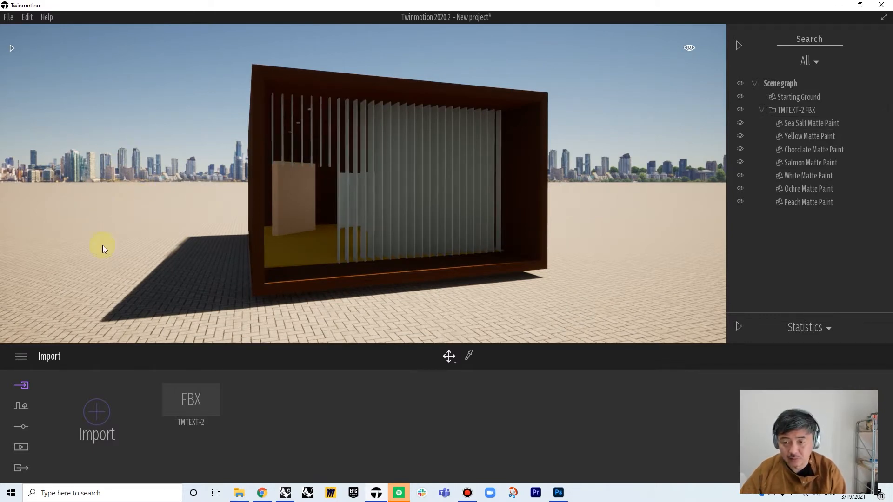
Step: Set the scene's background picture to None in the location settings
click(21, 427)
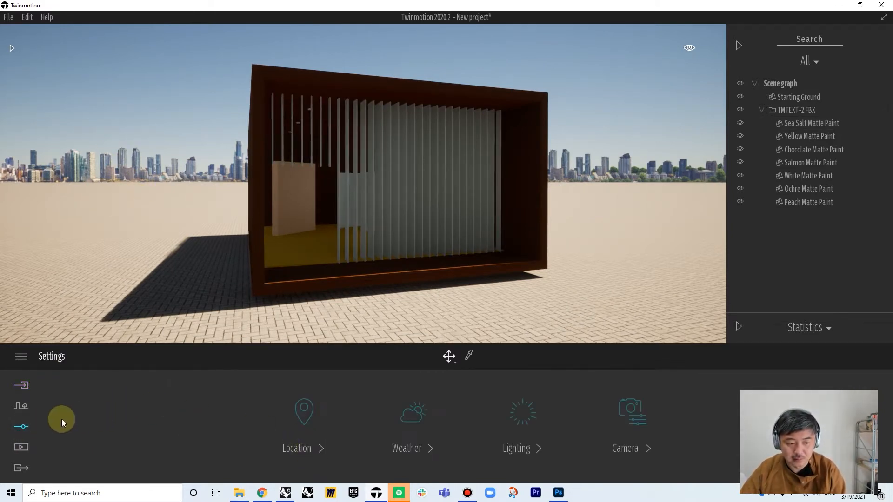
click(302, 449)
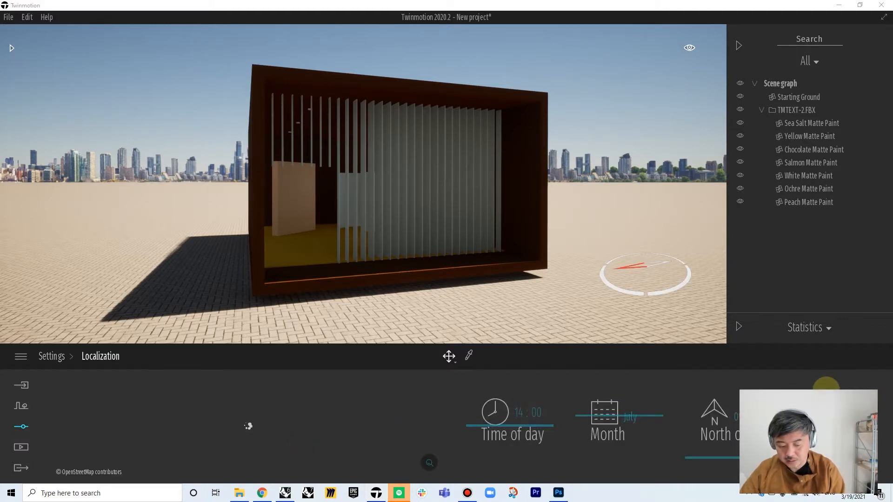
click(454, 380)
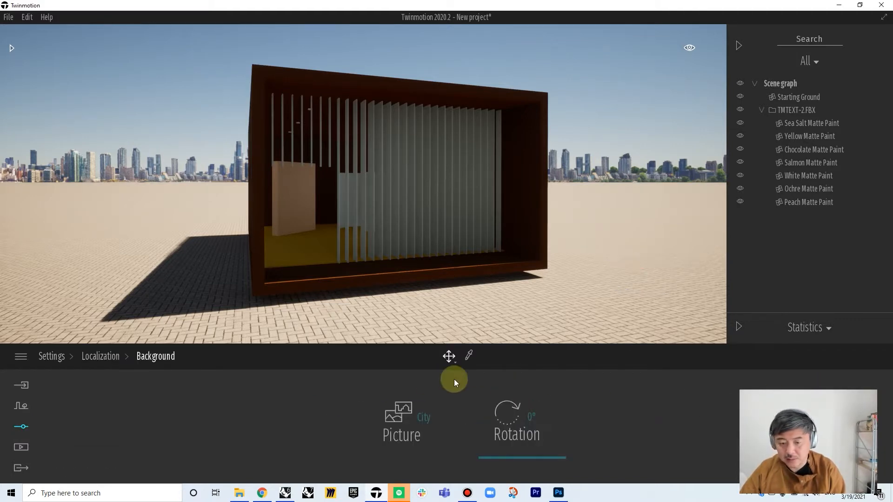
click(426, 417)
click(292, 223)
click(560, 423)
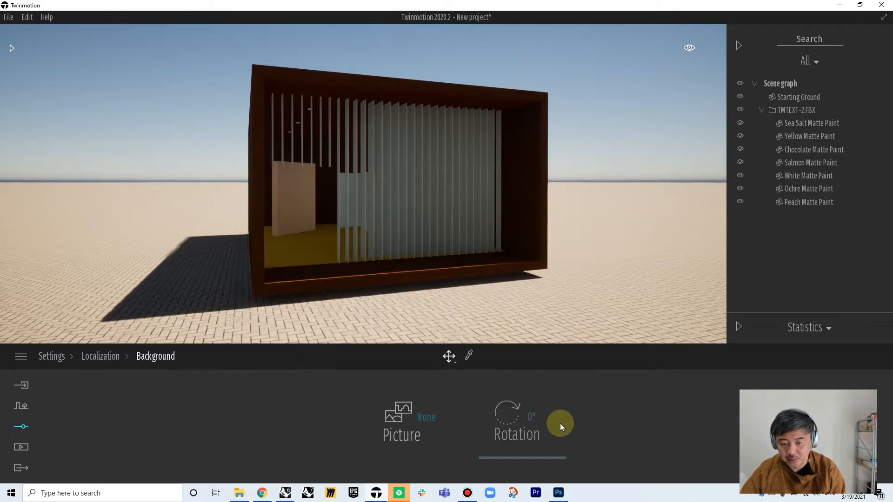
click(258, 292)
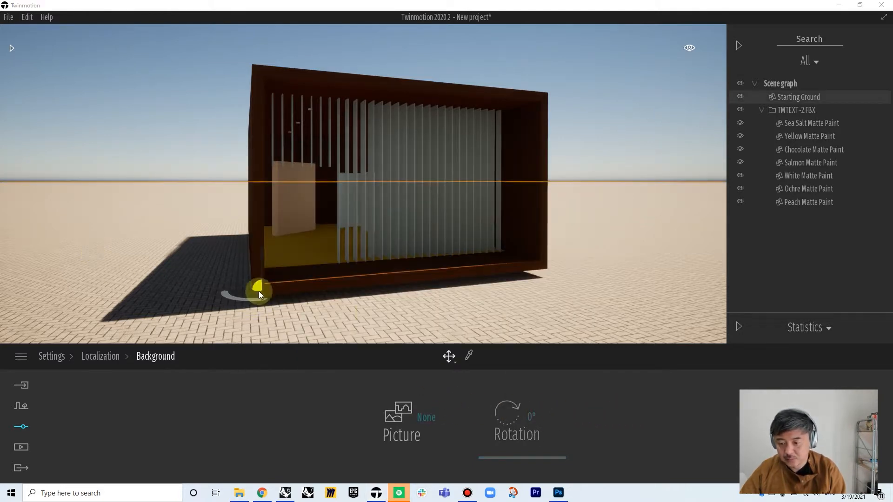
key(space)
click(651, 63)
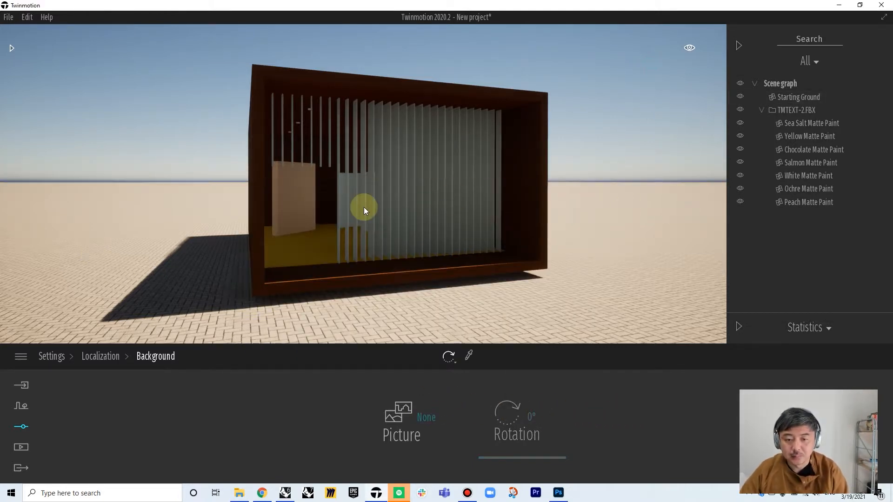
drag(364, 208, 195, 289)
click(181, 287)
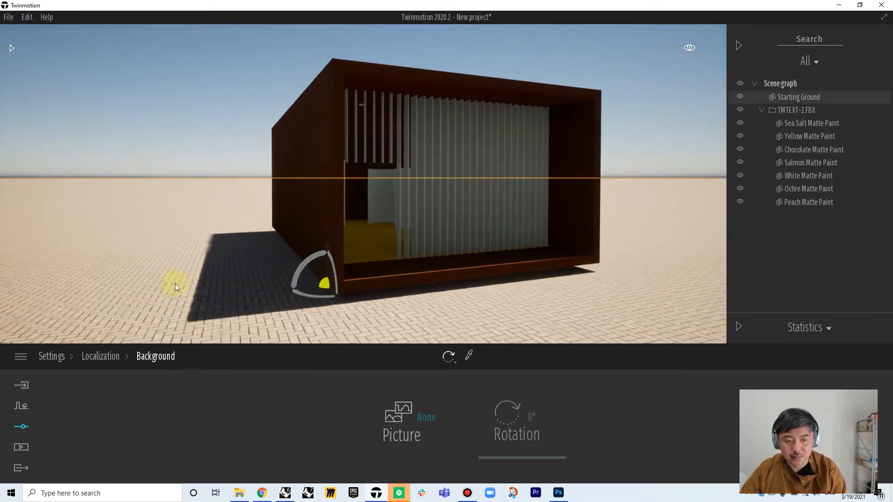
Step: Apply the man-made ground material Asphalt 2 from the materials library to the Starting Ground
click(12, 48)
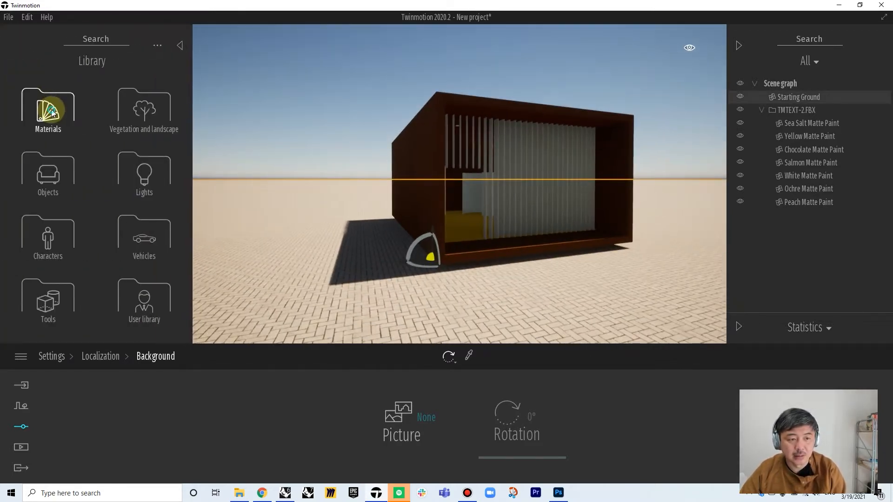
click(41, 100)
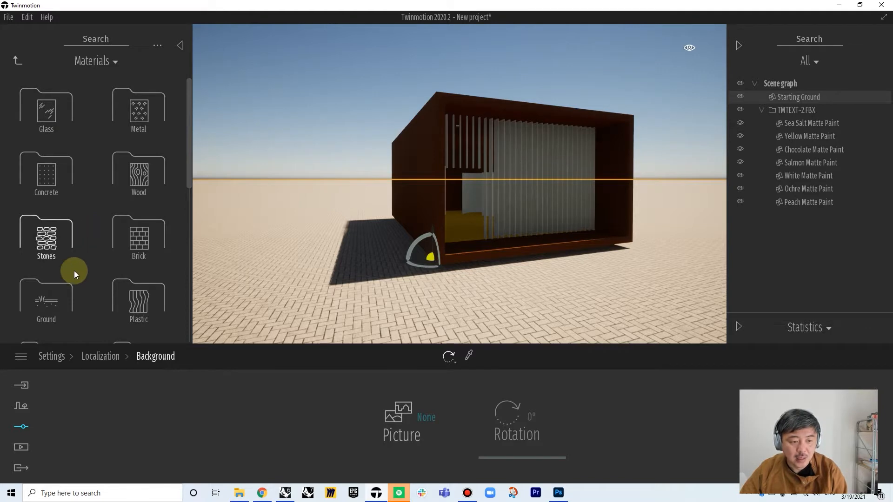
click(45, 299)
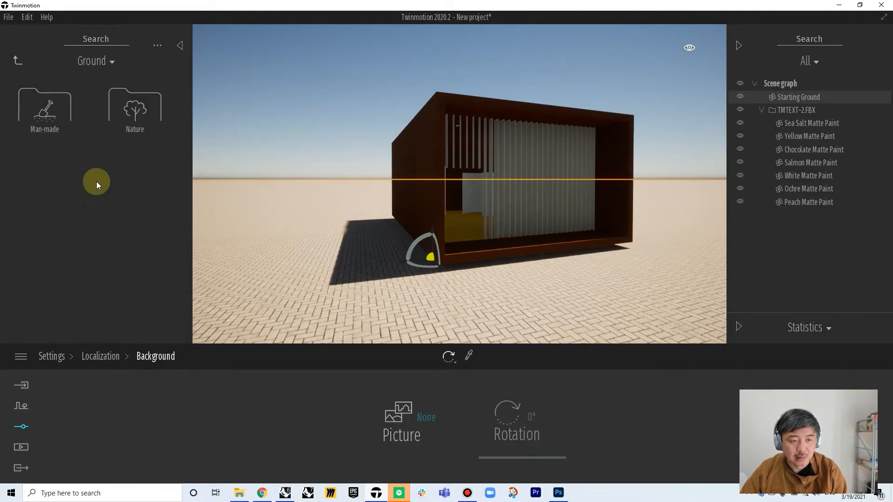
click(37, 116)
drag(120, 107, 421, 236)
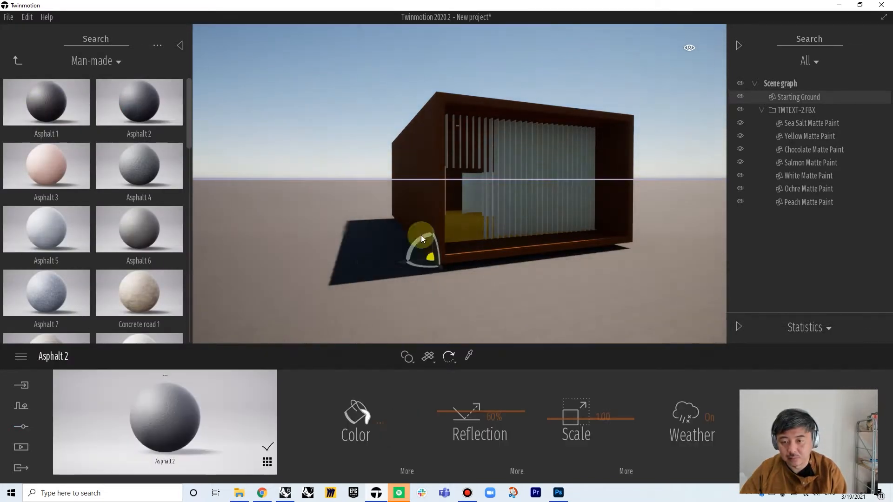
right_drag(422, 202, 430, 203)
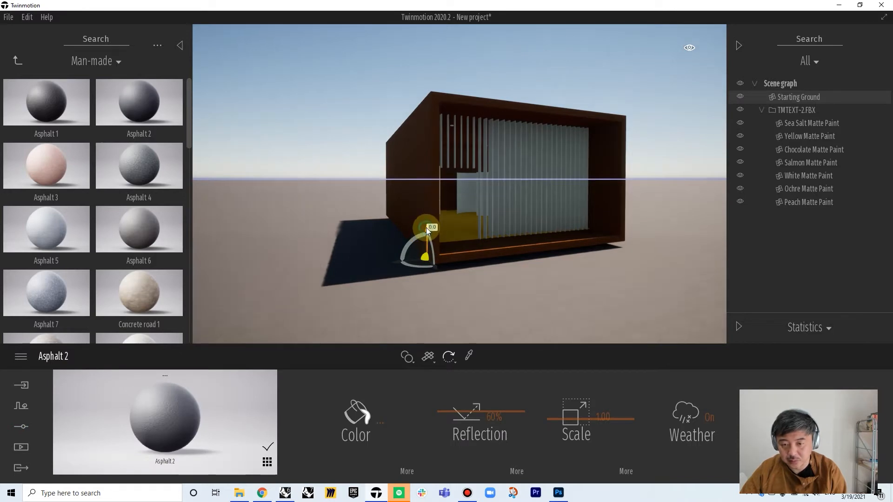
click(686, 108)
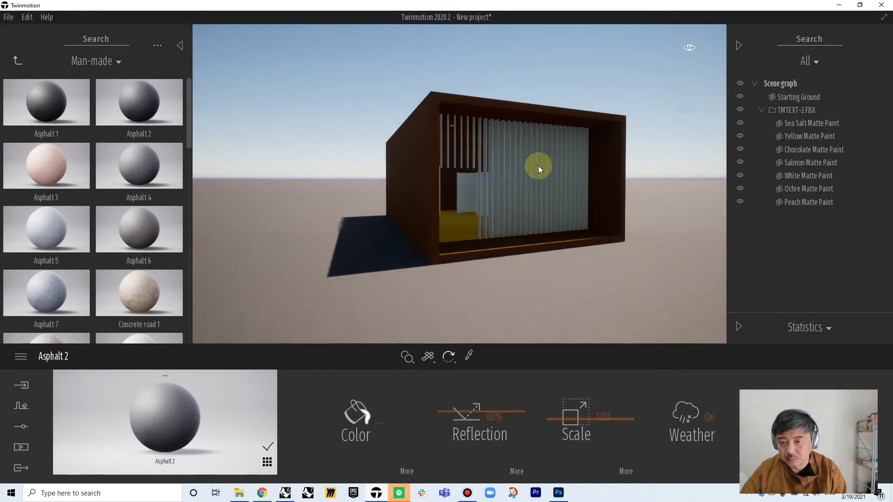
Step: Adjust the time of day so direct sunlight falls on the pavilion's open front and louvers
click(541, 166)
scroll(540, 166, up, 3)
middle_drag(592, 147, 726, 147)
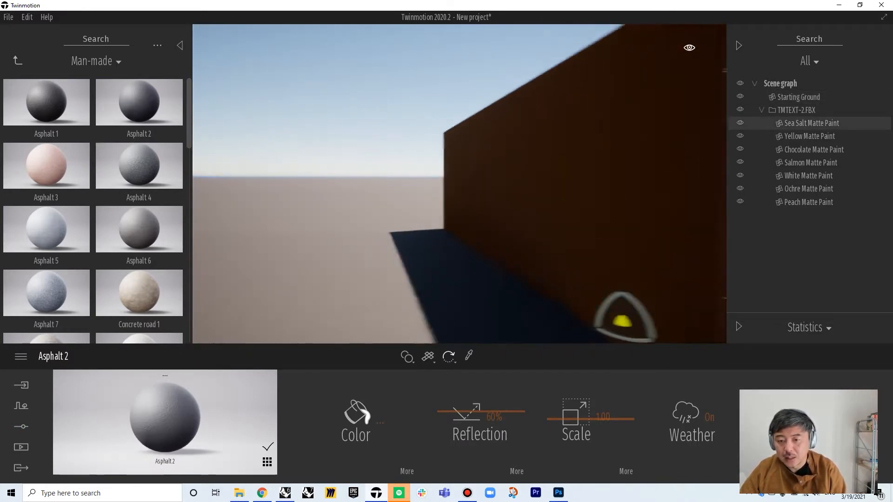
middle_drag(623, 186, 657, 186)
scroll(459, 183, down, 3)
middle_drag(553, 186, 395, 186)
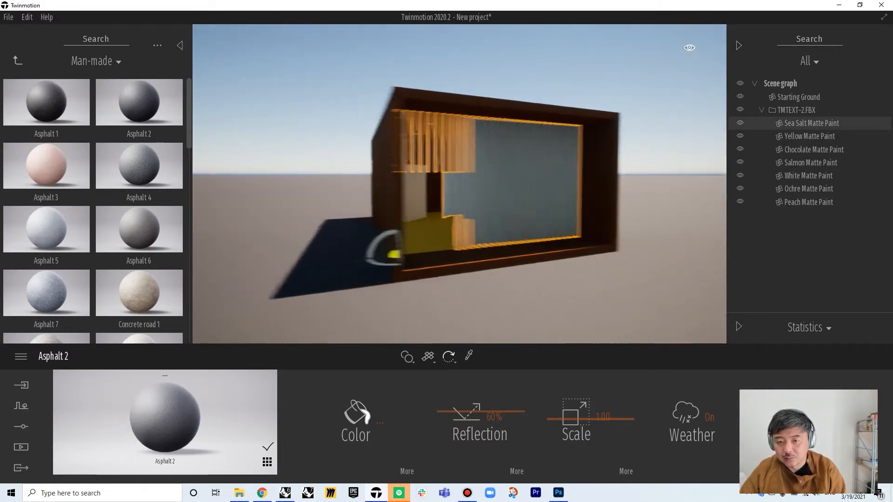
middle_drag(672, 65, 707, 65)
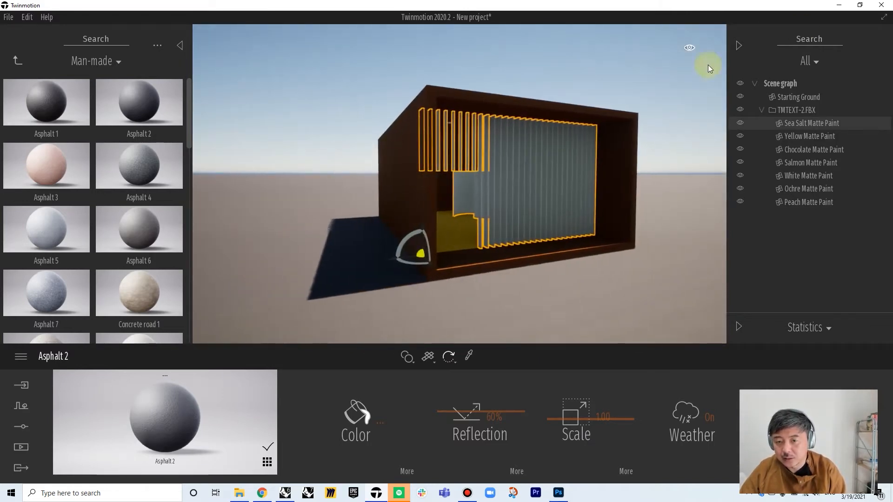
click(690, 49)
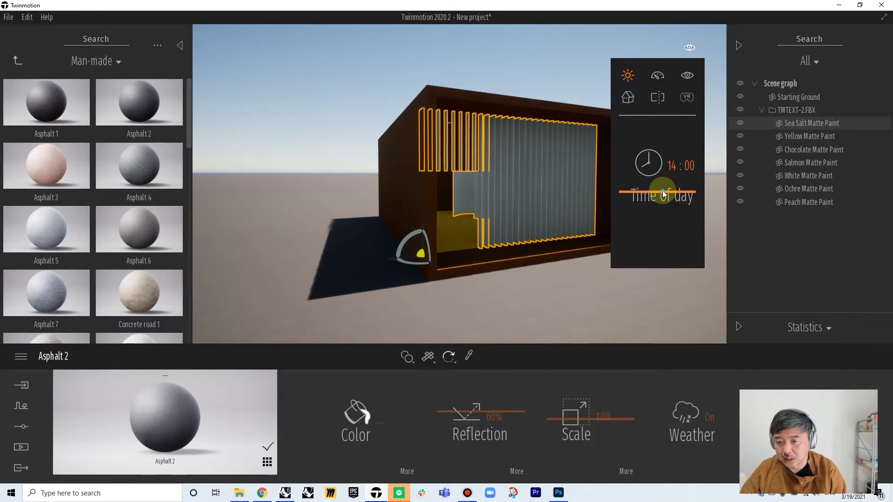
drag(664, 195, 662, 203)
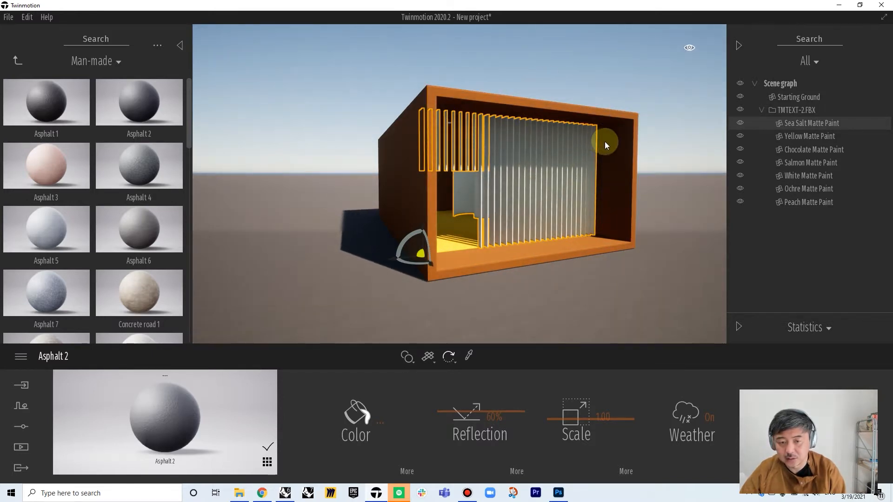
Step: Deselect the louvers and apply the Poured concrete 01 material from the concrete library to the pavilion's orange outer shell
key(s)
key(d)
right_drag(604, 141, 475, 85)
key(w)
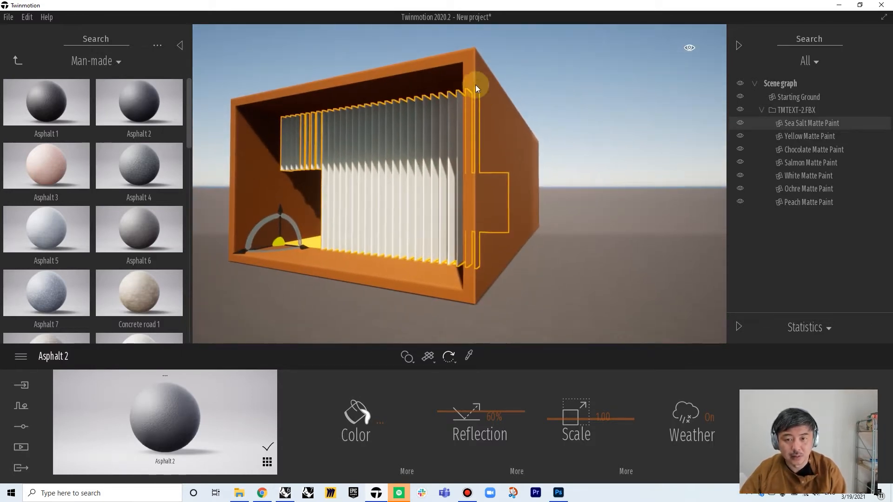
click(395, 48)
click(17, 60)
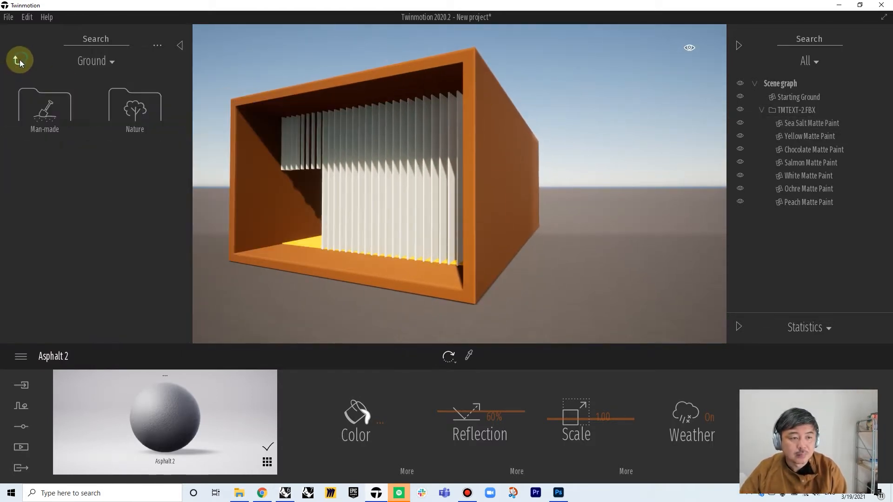
click(19, 59)
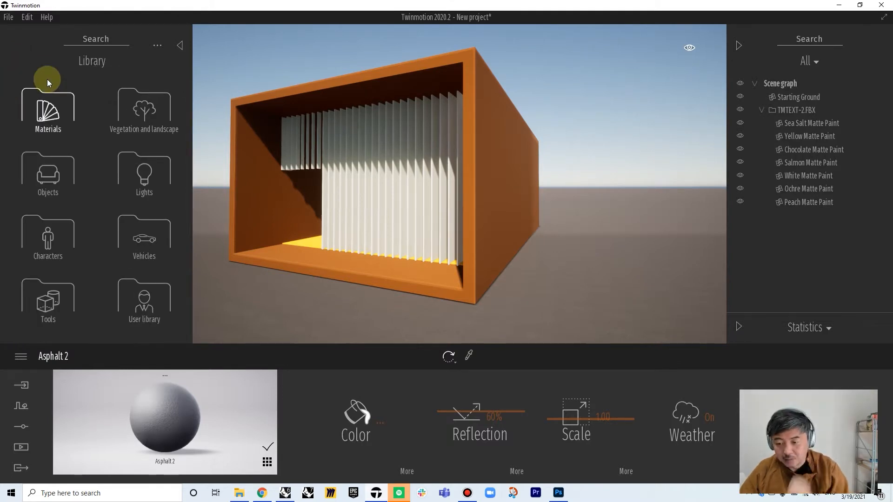
click(44, 108)
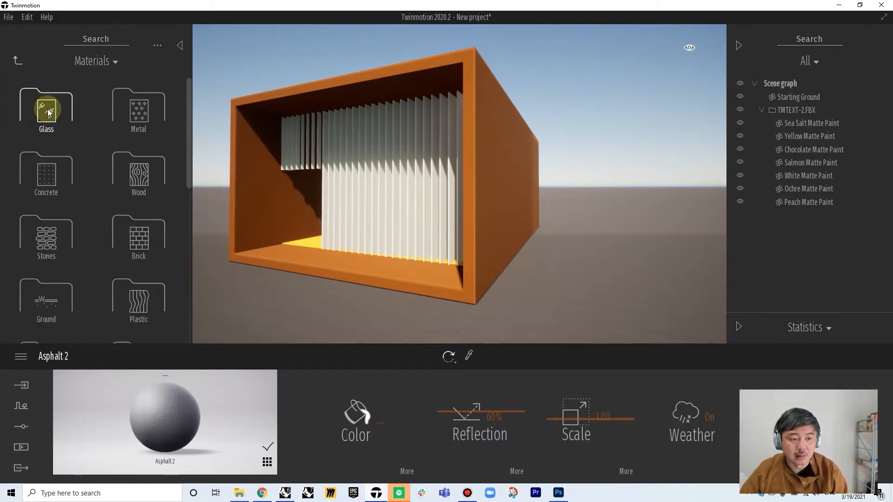
click(51, 179)
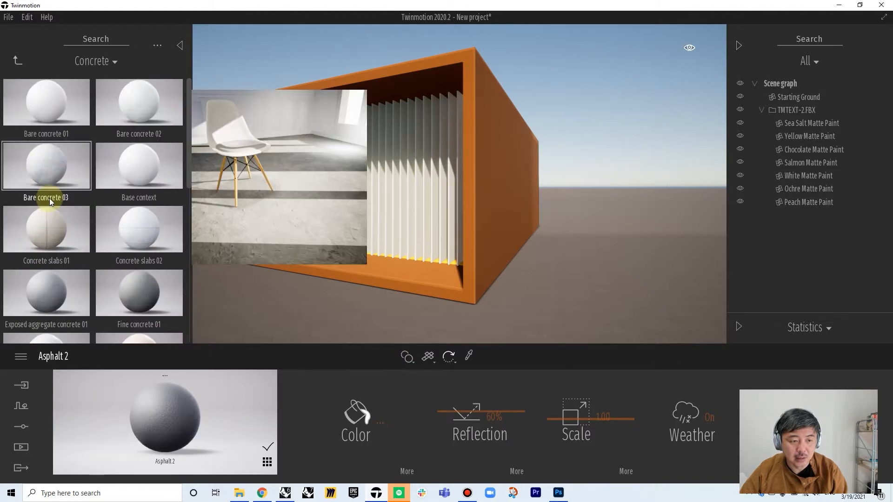
scroll(62, 198, down, 2)
scroll(74, 200, down, 3)
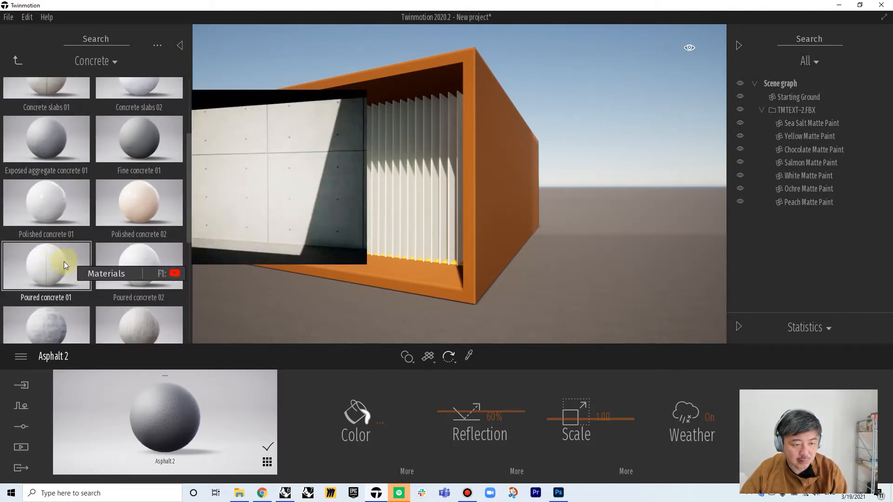
drag(51, 260, 411, 280)
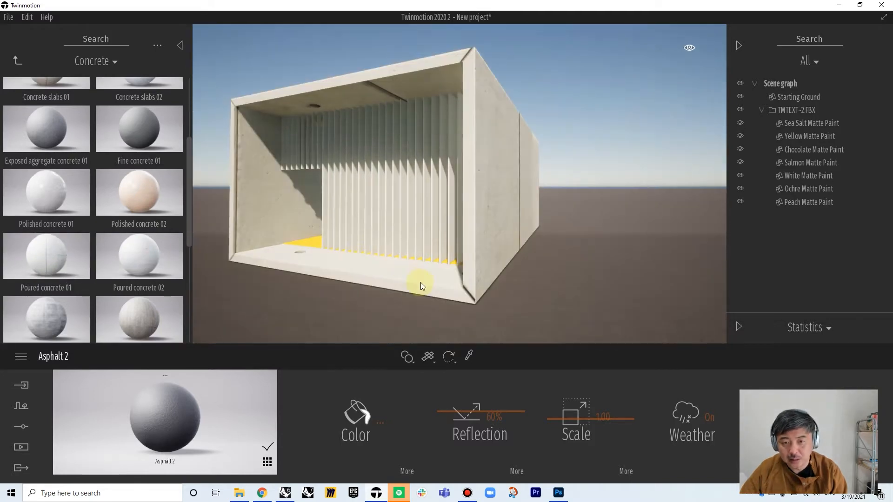
Step: Examine the concrete texture's scale and joints on the pavilion's side wall, interior and front
drag(390, 205, 261, 208)
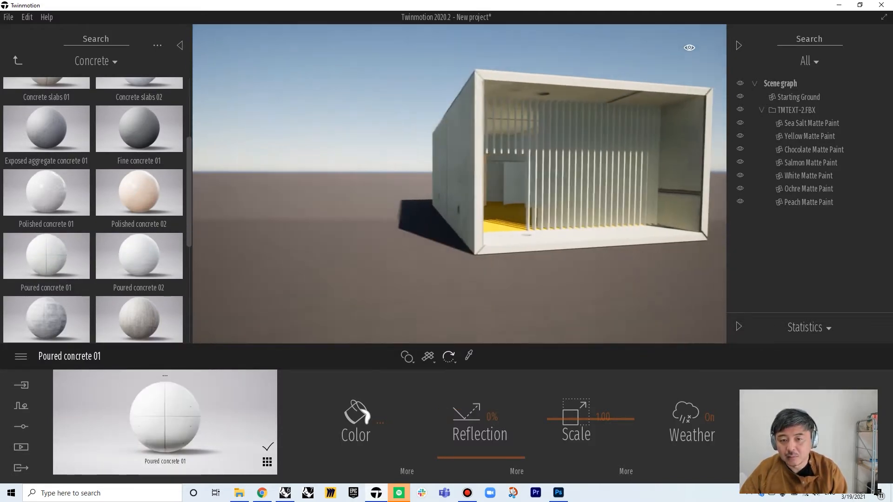
right_drag(459, 184, 241, 51)
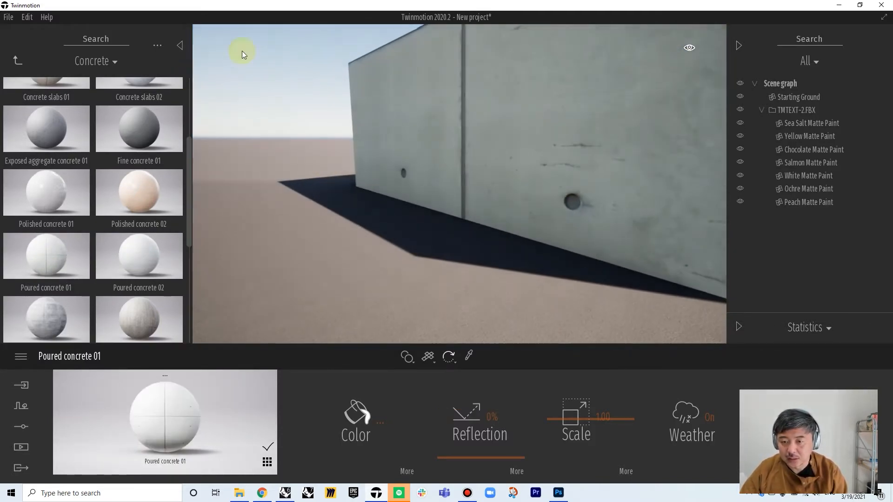
right_drag(423, 175, 325, 168)
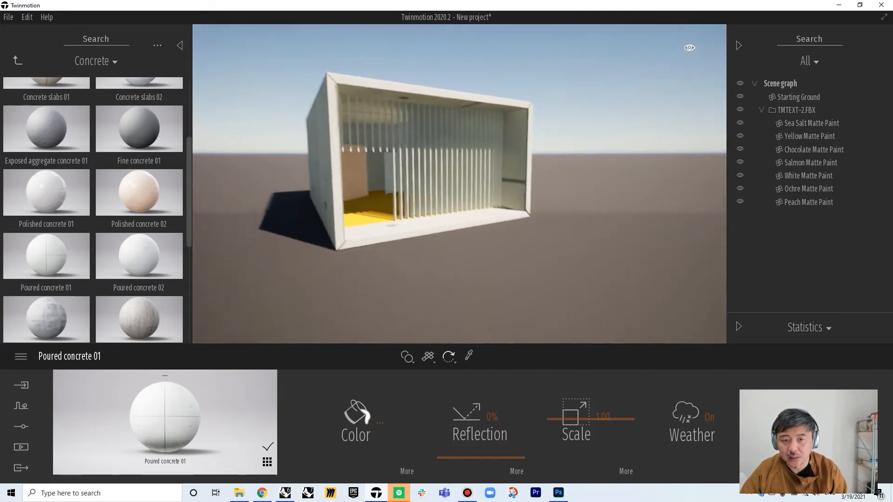
key(w)
right_drag(634, 137, 616, 110)
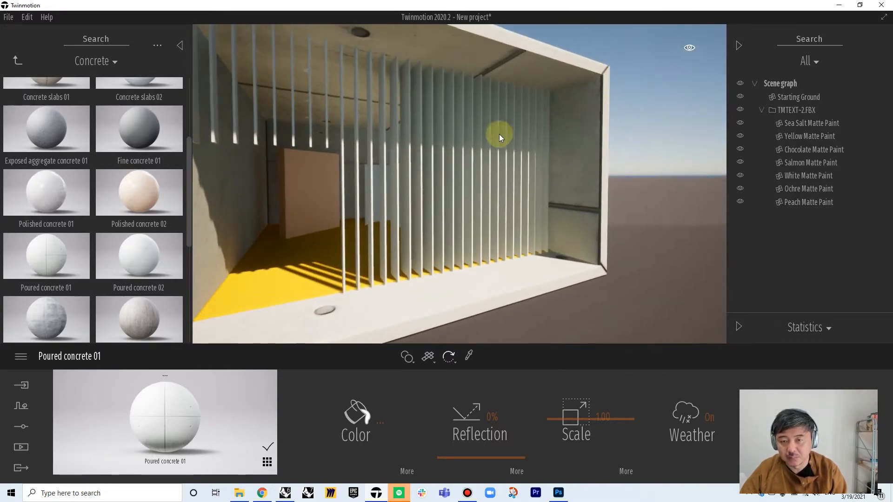
right_drag(499, 135, 519, 47)
key(s)
key(w)
key(d)
key(w)
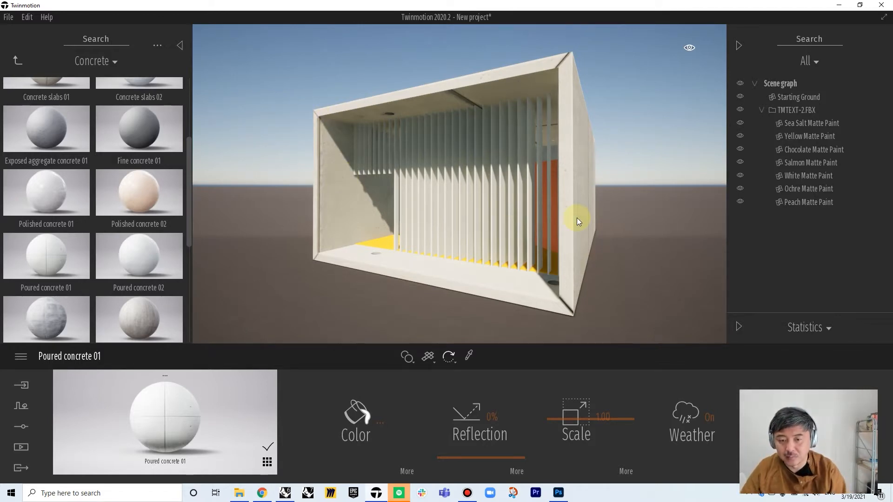
Step: Switch the texture mapping to Cubic UVs and reapply Poured concrete 01 to the pavilion shell
click(434, 363)
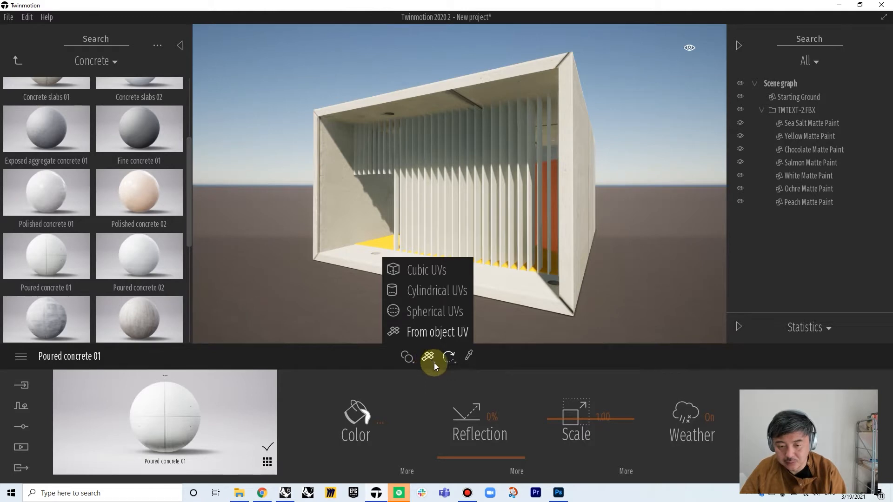
click(428, 271)
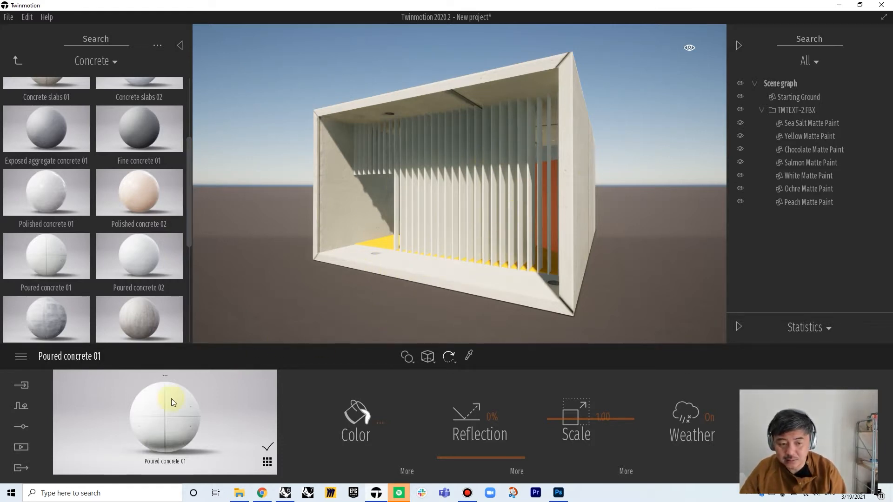
drag(172, 398, 342, 253)
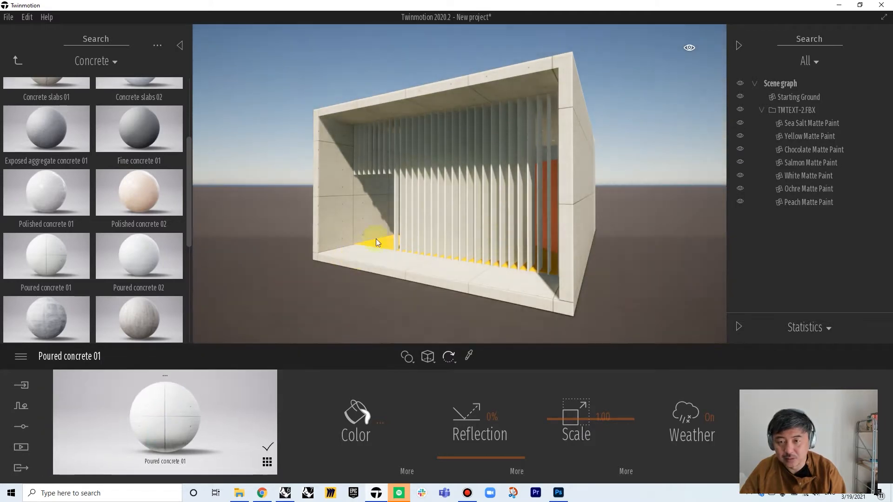
right_drag(606, 189, 586, 195)
mouse_move(481, 201)
right_down()
mouse_move(637, 201)
mouse_move(486, 202)
right_up()
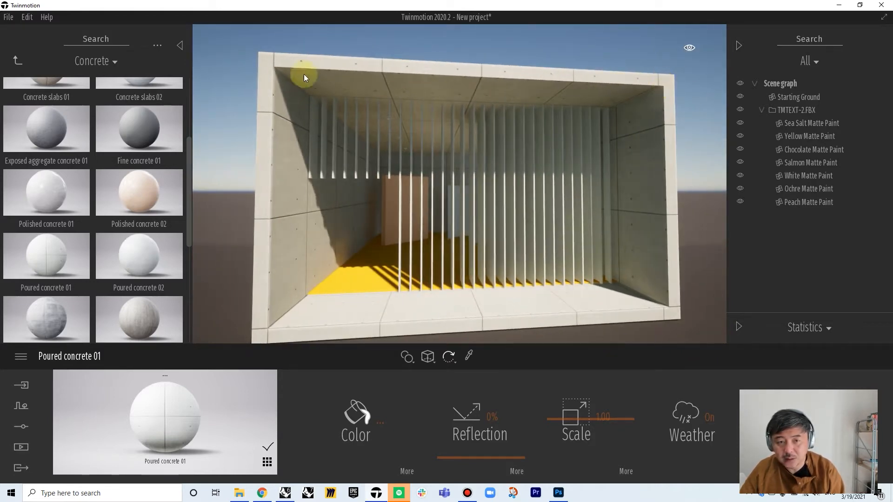
right_drag(578, 169, 588, 176)
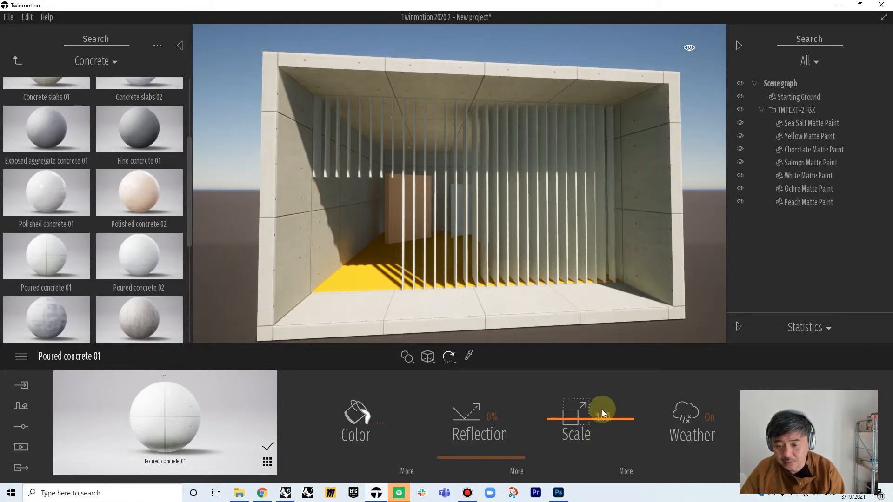
Step: Set the Poured concrete 01 scale to 1.17, then shift its texture vertically and set Move X to 0.63
mouse_move(582, 418)
mouse_down()
mouse_move(604, 361)
mouse_move(580, 419)
mouse_up()
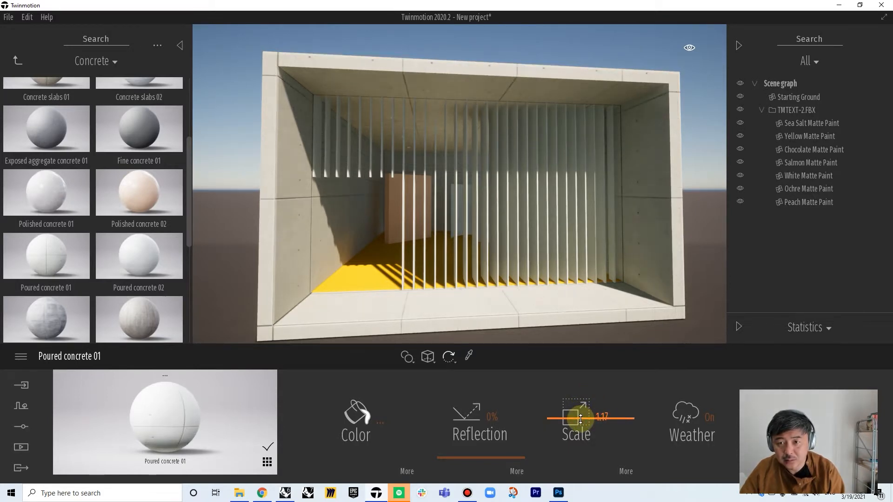
click(624, 471)
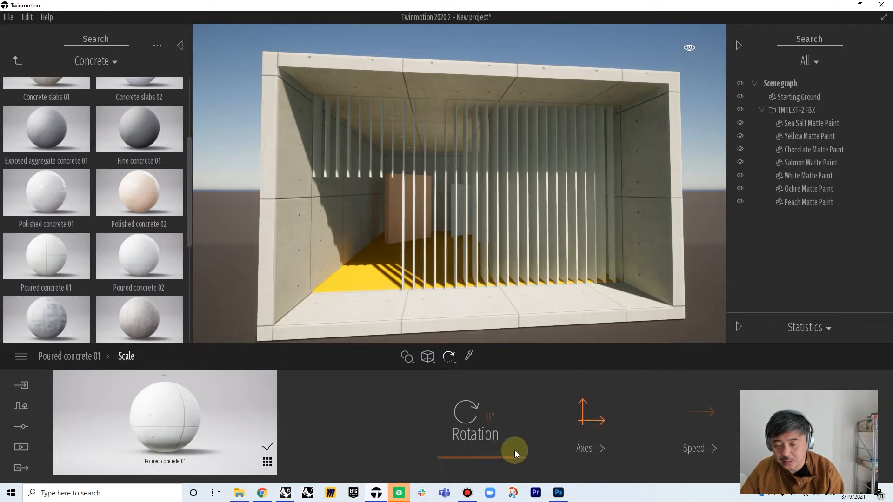
click(585, 447)
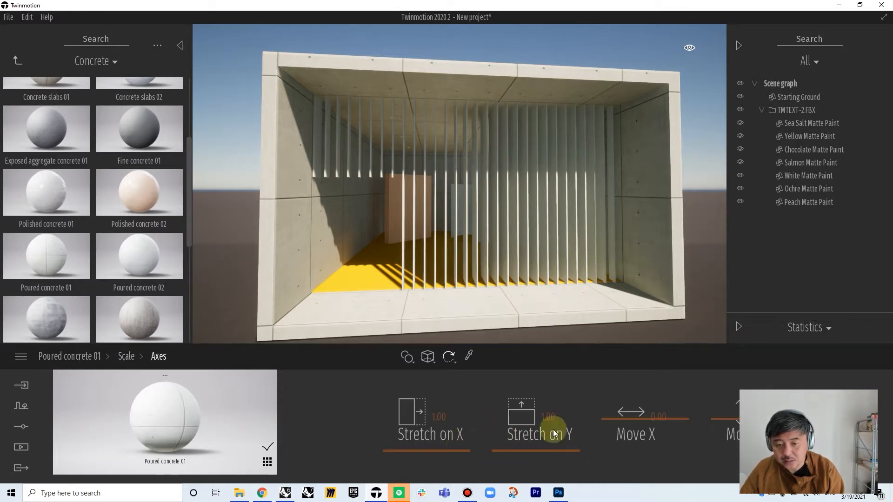
drag(637, 421, 631, 420)
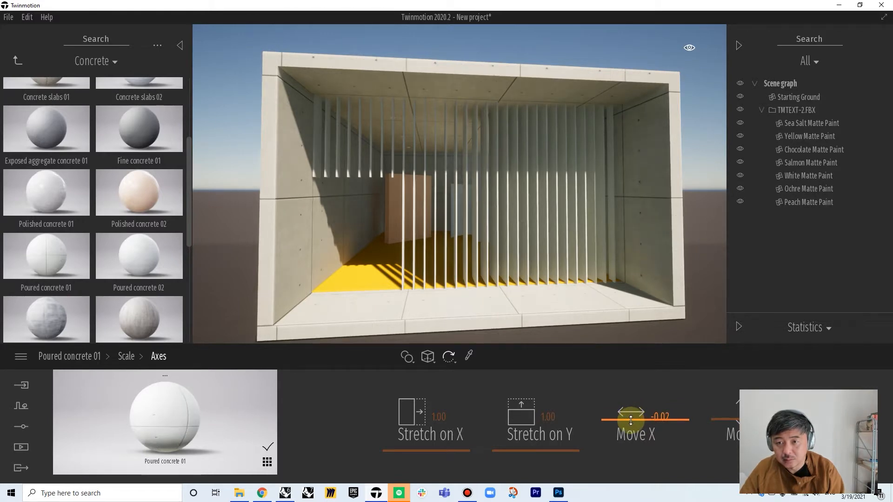
drag(631, 420, 633, 417)
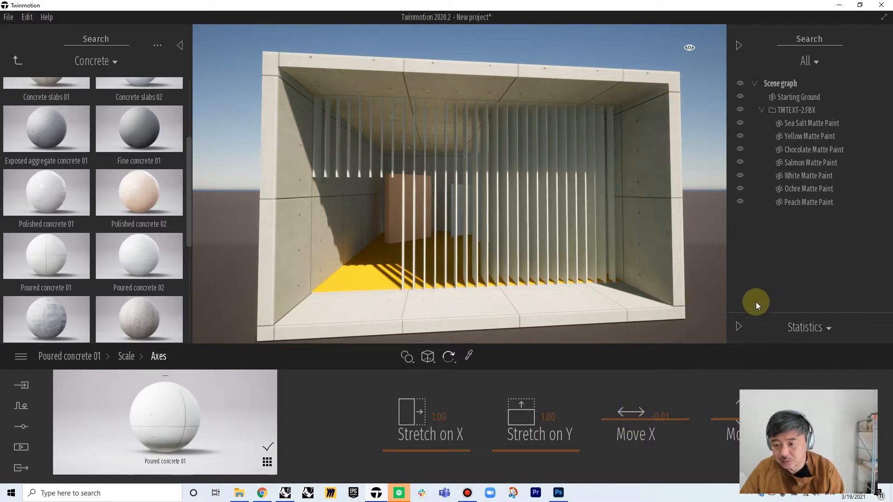
drag(727, 418, 724, 417)
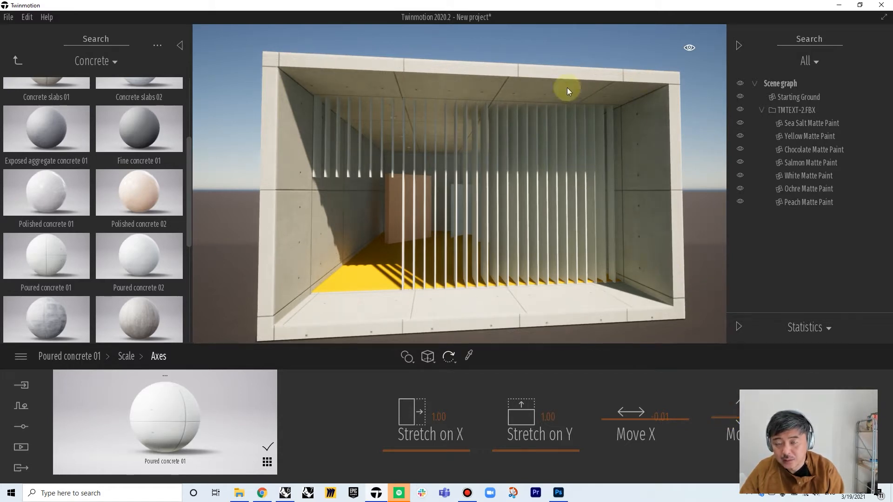
drag(616, 420, 604, 395)
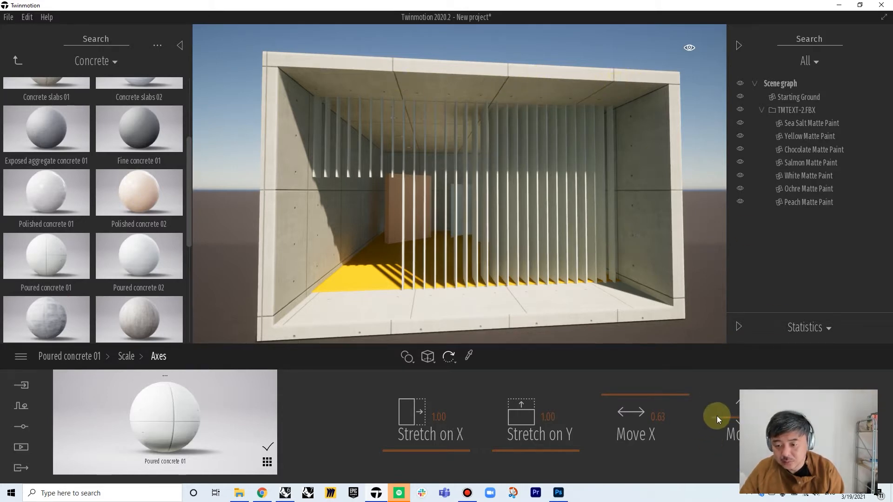
Step: Set Poured concrete 01's Stretch on X and Stretch on Y to 1.08, and Move X to 0.48
drag(427, 449, 425, 450)
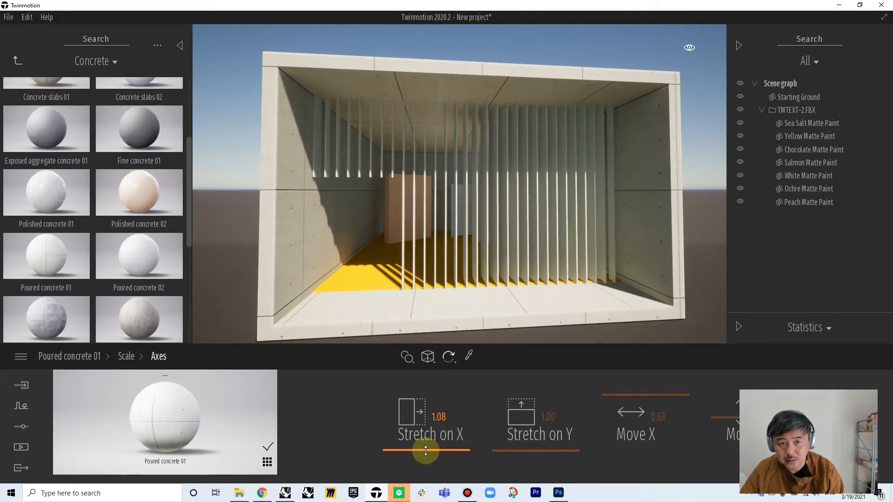
drag(640, 400, 635, 402)
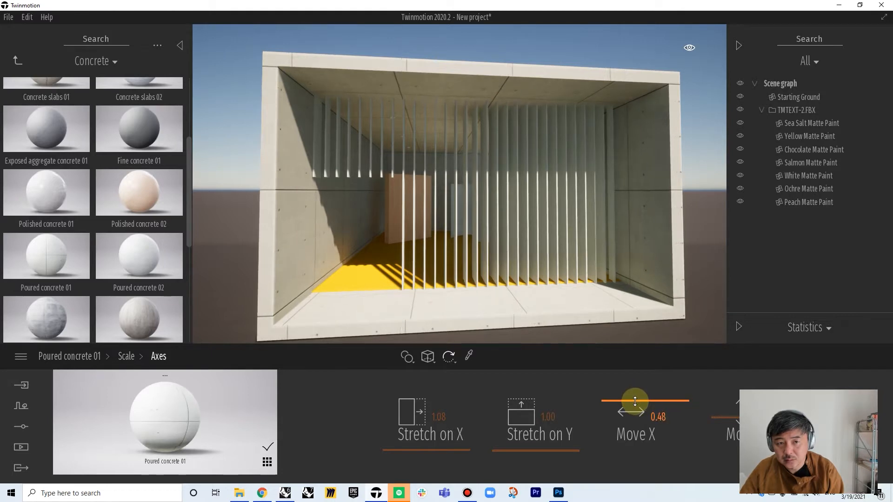
click(551, 419)
text(1)
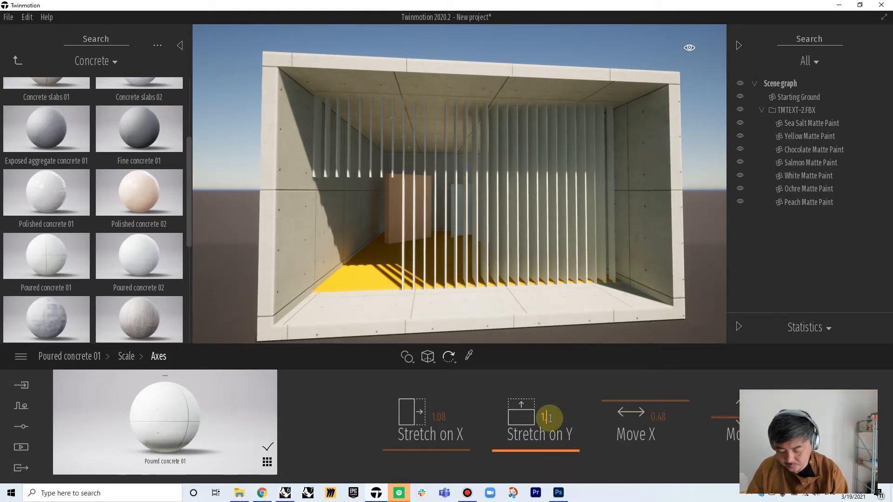
text(.02)
key(Return)
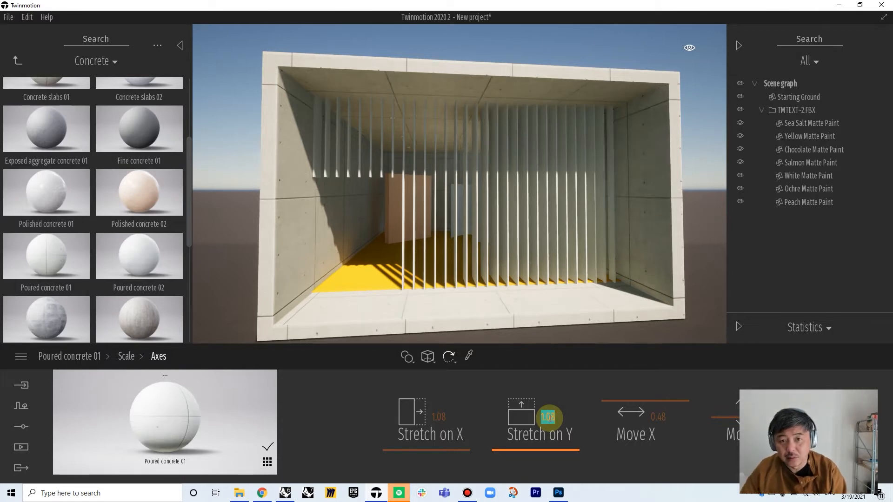
Step: Set the concrete texture's Move X to 0.61 and shift its vertical position to realign the wall joints
click(641, 401)
drag(641, 401, 640, 396)
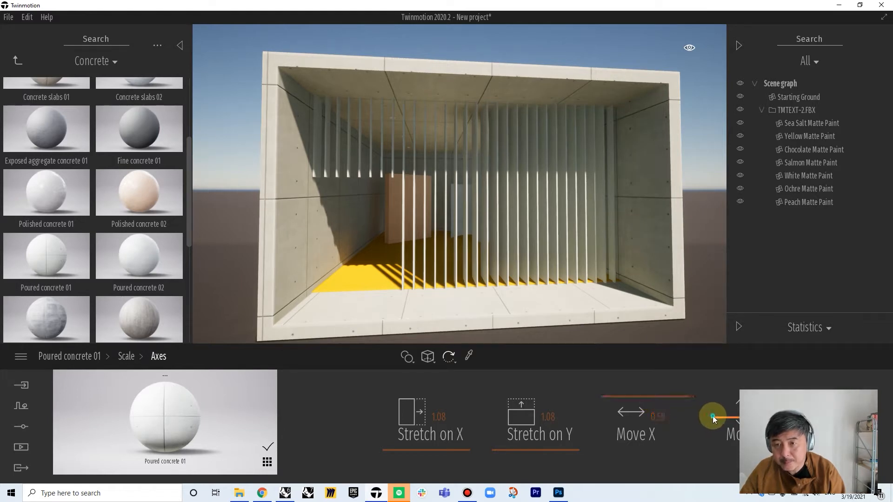
drag(713, 416, 666, 395)
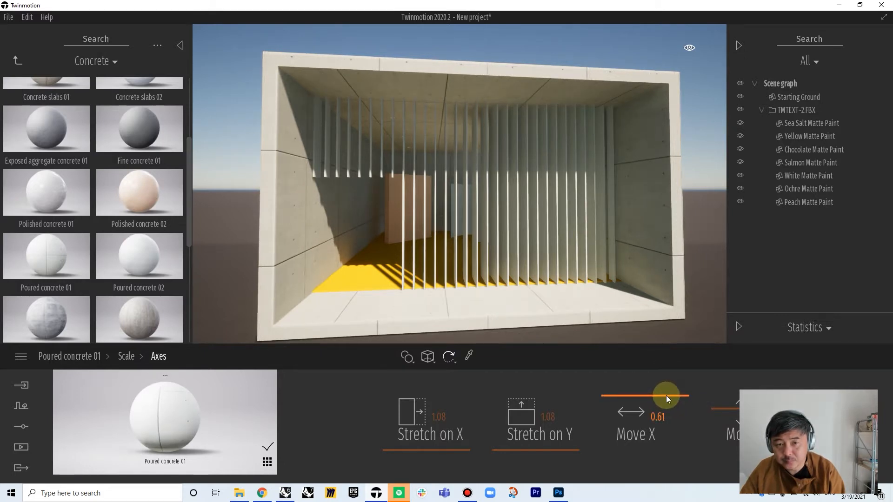
mouse_move(716, 403)
mouse_down()
mouse_move(716, 417)
mouse_move(716, 395)
mouse_move(726, 393)
mouse_up()
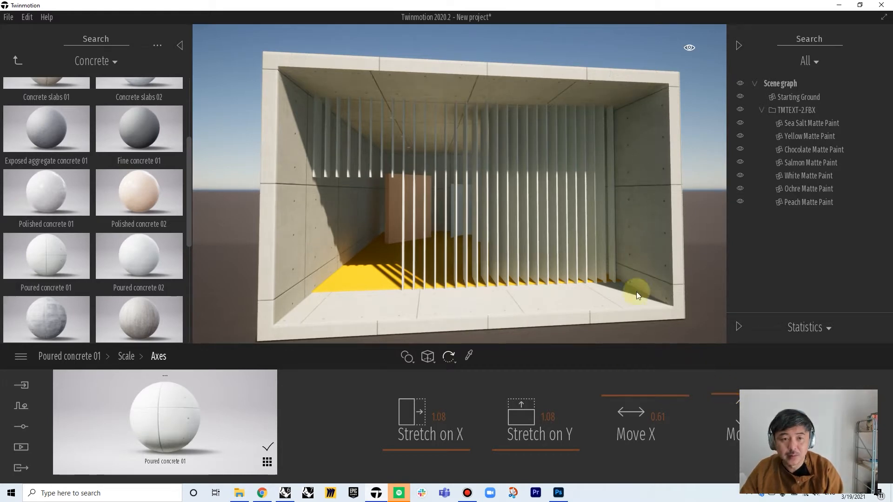
Step: Examine the concrete joint layout from the pavilion's front and on the interior walls and ceiling
right_drag(636, 291, 600, 293)
key(d)
key(a)
key(w)
key(s)
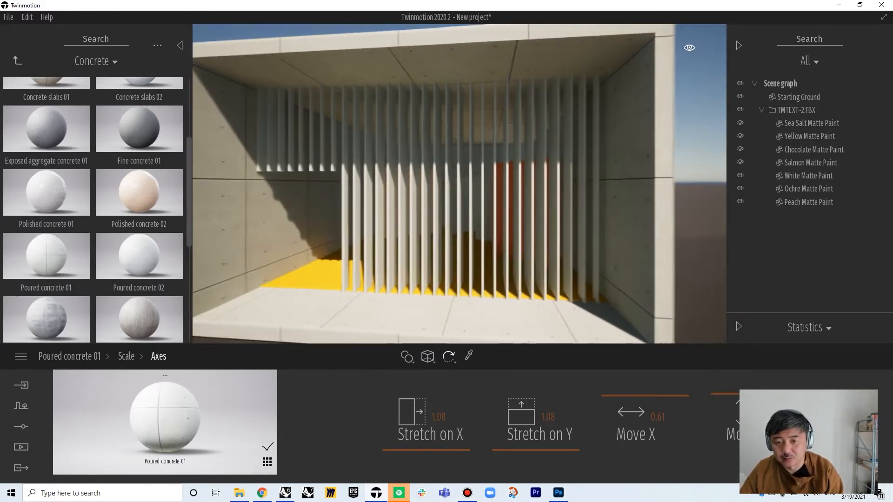
key(s)
key(w)
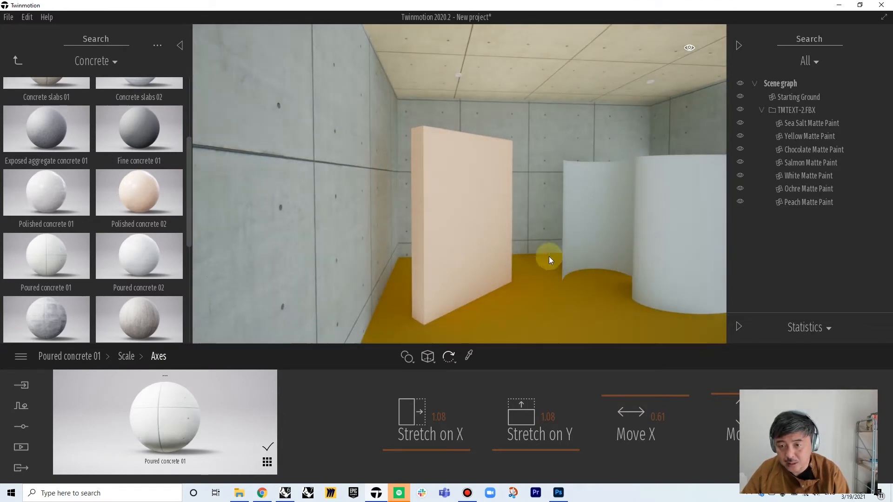
right_drag(548, 256, 565, 169)
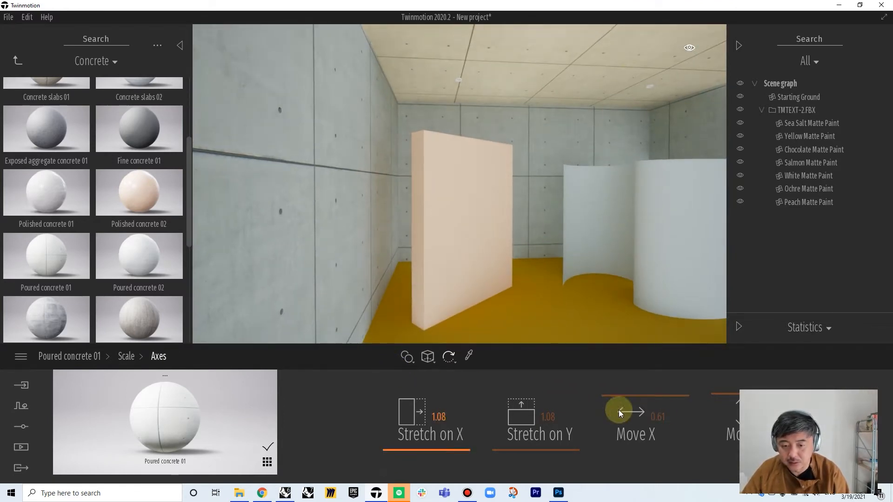
Step: Set the overall scale of Poured concrete 01 to 1.28
click(127, 356)
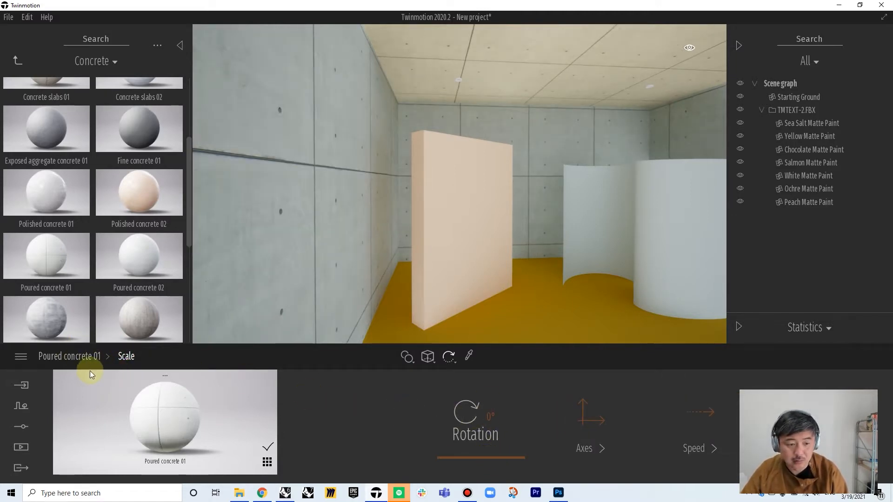
click(122, 356)
mouse_move(556, 418)
mouse_down()
mouse_move(551, 435)
mouse_move(553, 418)
mouse_up()
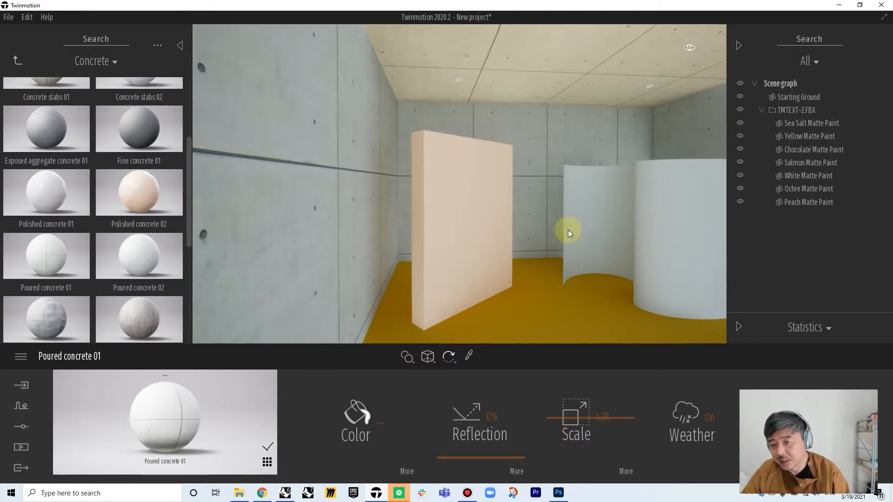
right_drag(554, 266, 547, 272)
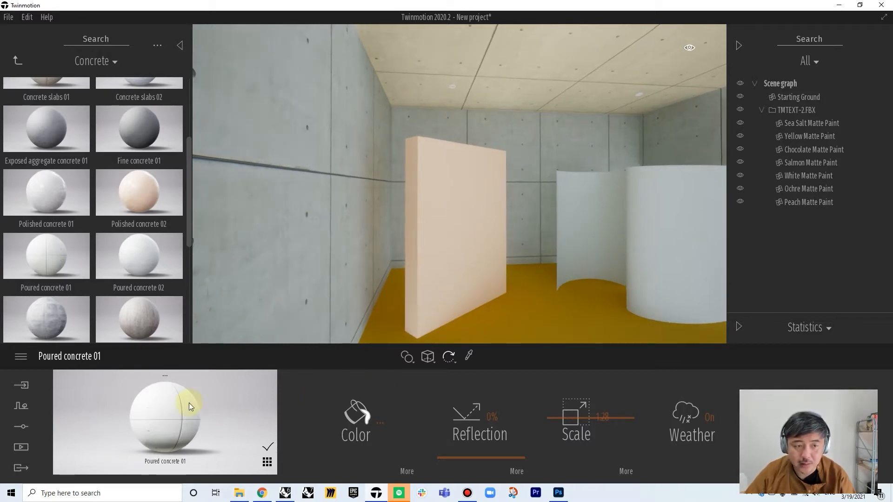
Step: Apply the Rough brick 03 material from the brick library to the peach freestanding partition
click(487, 219)
click(15, 61)
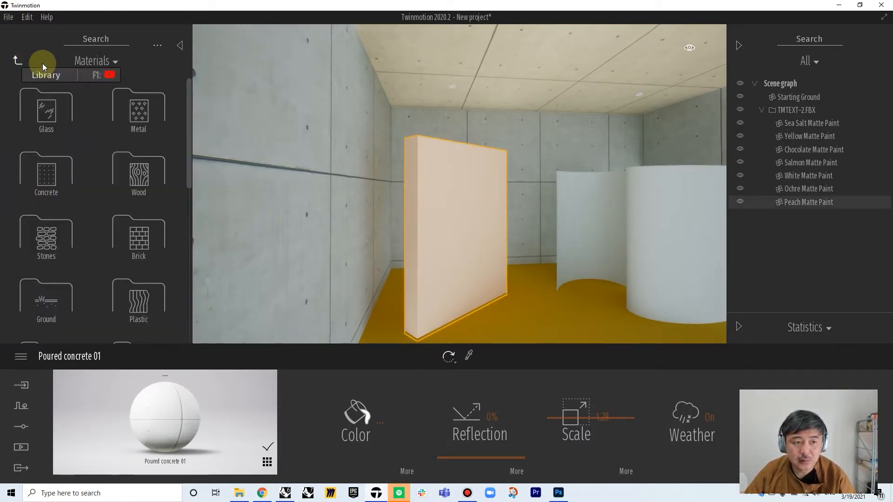
click(139, 226)
scroll(133, 235, down, 2)
scroll(133, 235, down, 3)
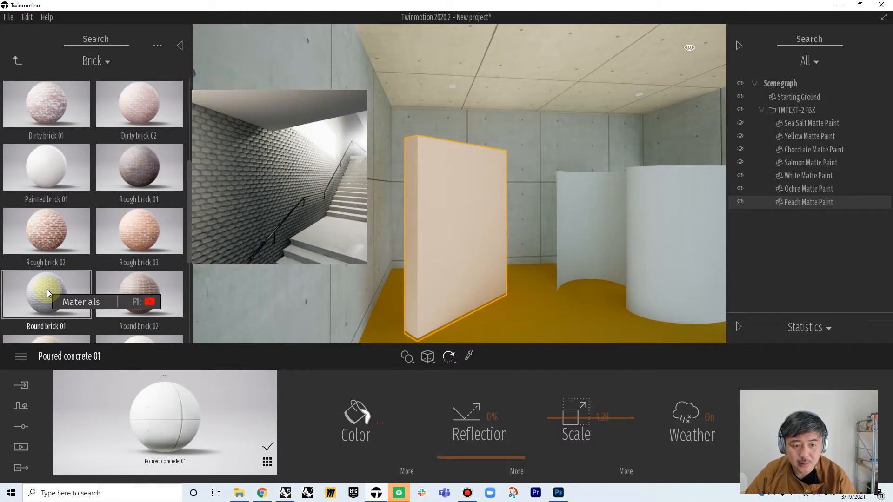
scroll(124, 240, down, 1)
drag(151, 156, 465, 232)
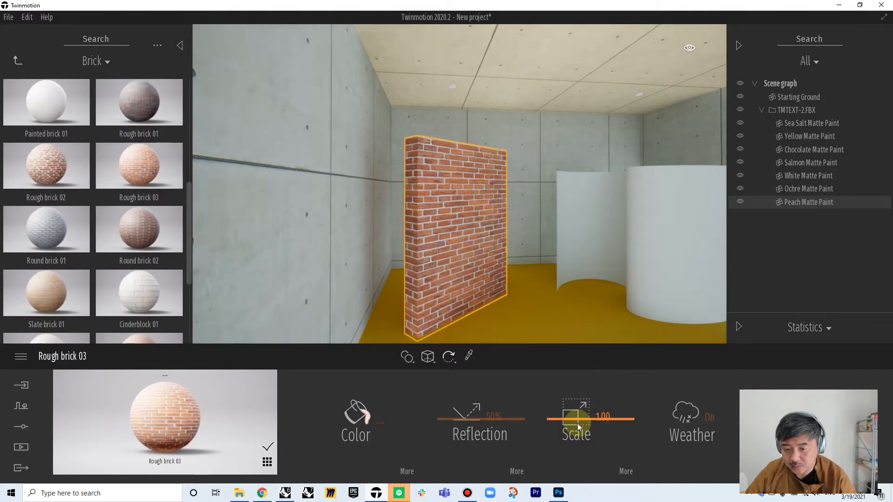
Step: Set the Rough brick 03 scale to 0.69 and its texture rotation to 90°
mouse_move(578, 424)
mouse_down()
mouse_move(578, 434)
mouse_move(579, 409)
mouse_move(580, 435)
mouse_up()
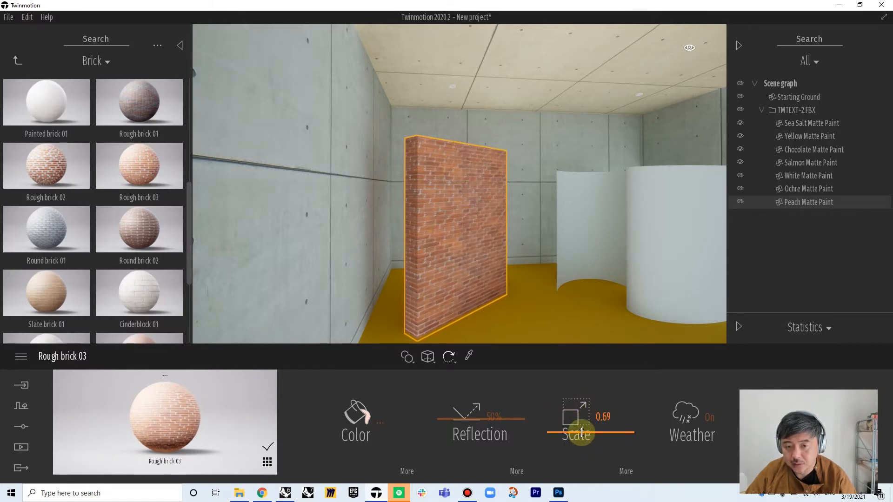
click(626, 471)
drag(484, 456, 475, 440)
click(492, 416)
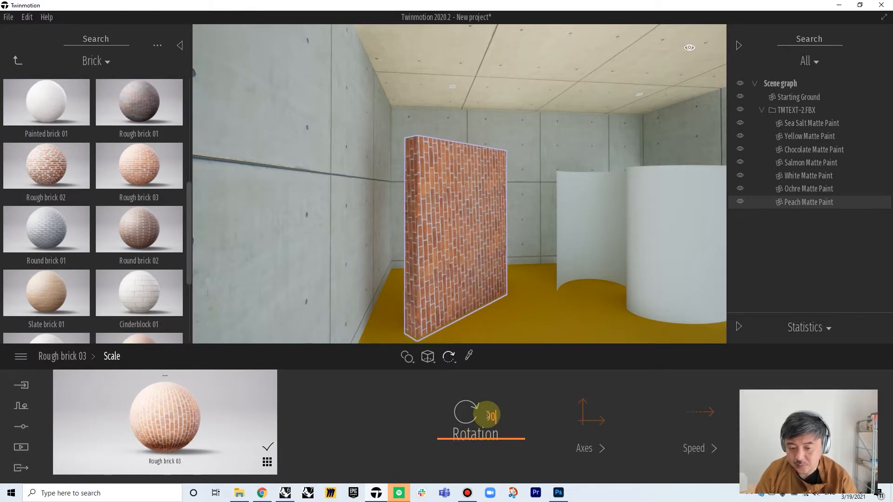
text(90)
key(Return)
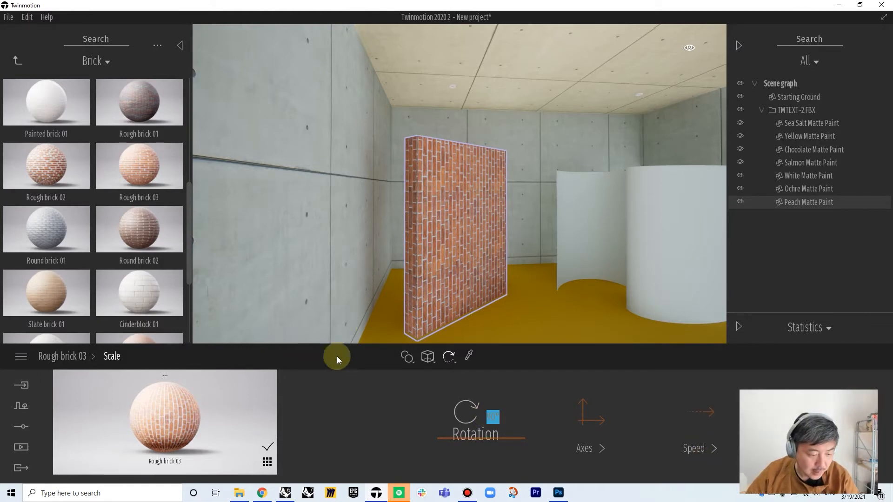
Step: Examine the brick partition alongside the curved white walls and the salmon partition inside the pavilion
right_drag(460, 260, 612, 254)
key(s)
key(w)
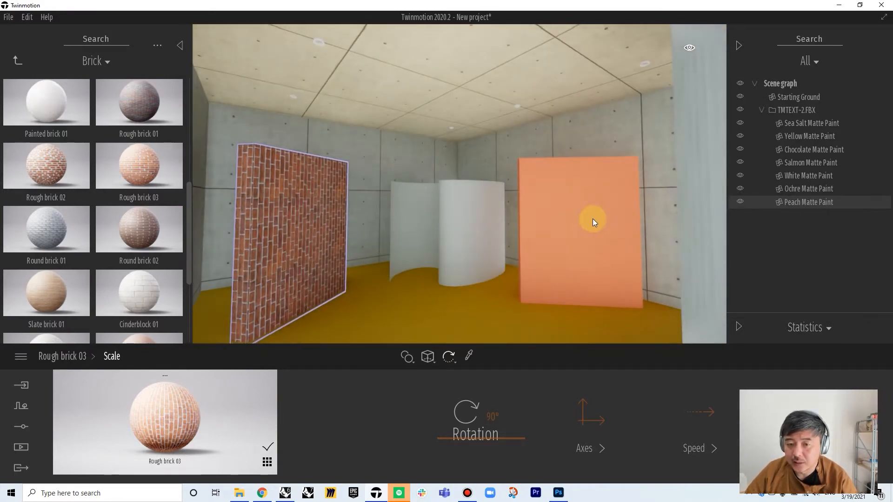
right_drag(592, 219, 600, 219)
right_drag(584, 265, 595, 266)
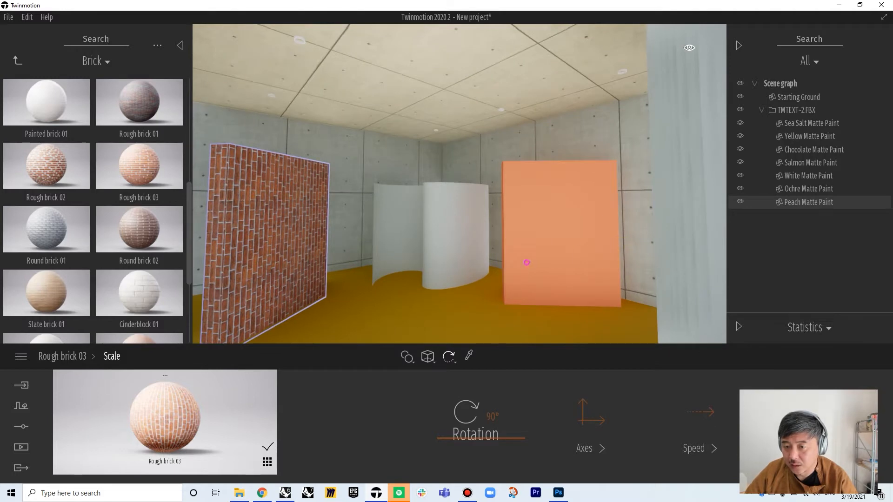
right_drag(527, 262, 528, 264)
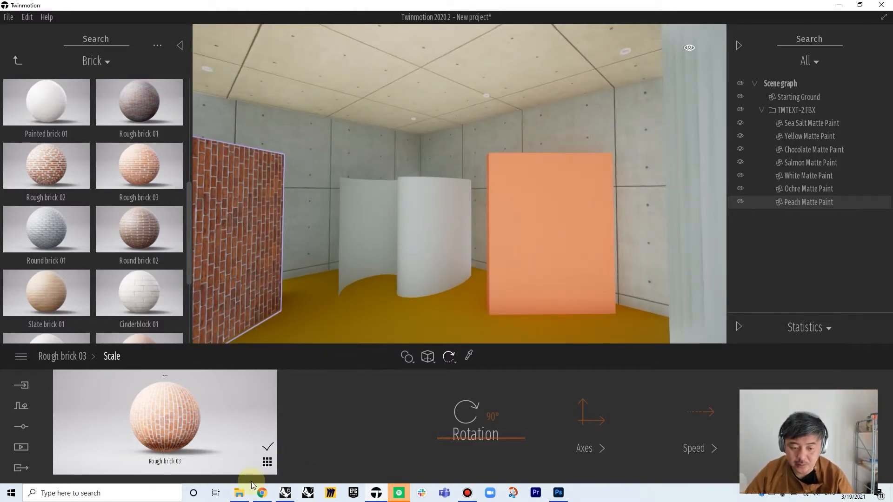
Step: Switch to Chrome and search Google Images for "slate material seamless"
click(262, 494)
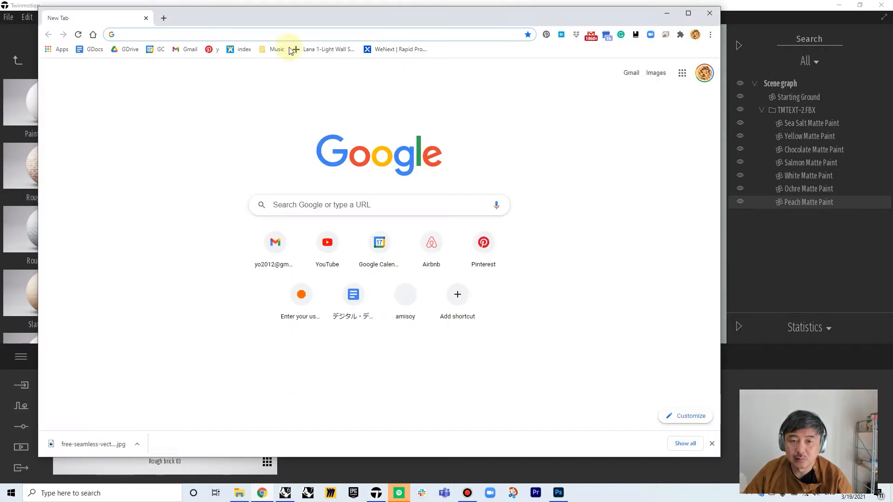
click(236, 34)
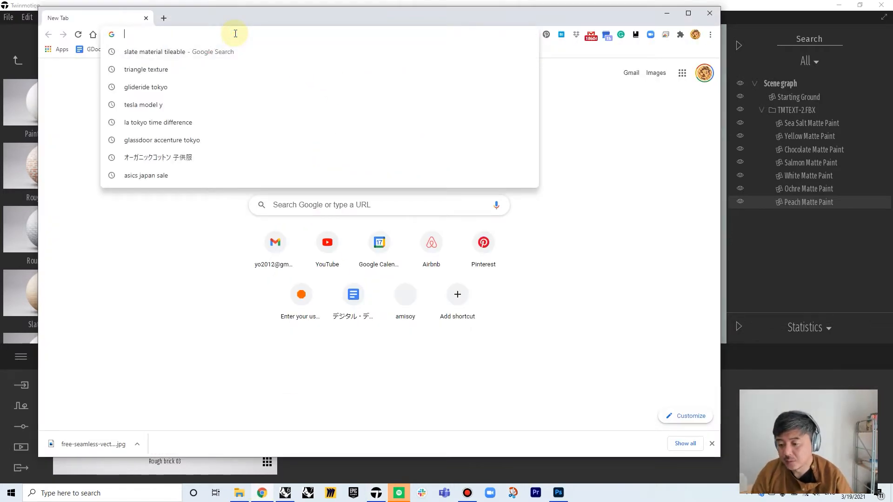
text(slate mate)
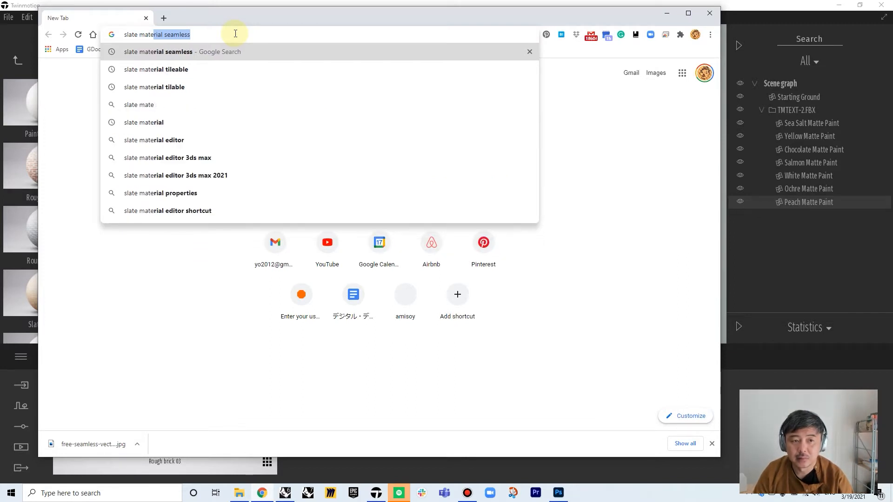
text(rial se)
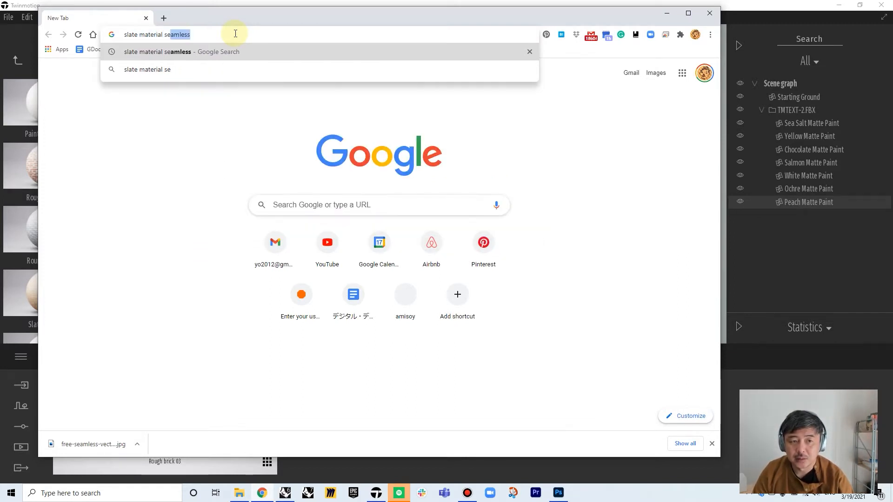
text(amless&oq=slate+material+seamless&aqs=chrome.0.69i59.5736j0j7&sourceid=chrome&i...)
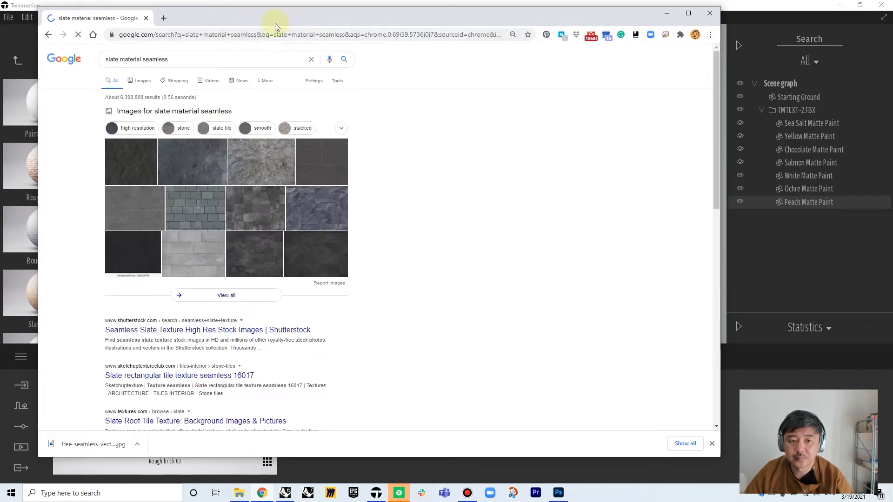
click(143, 82)
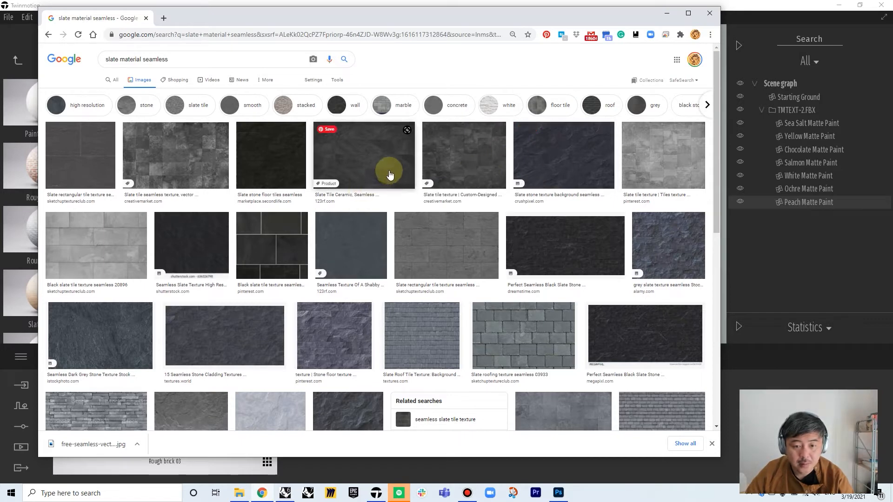
Step: Preview the 123RF slate tile image and open the iStock Seamless Dark Grey Stone Texture result
click(396, 157)
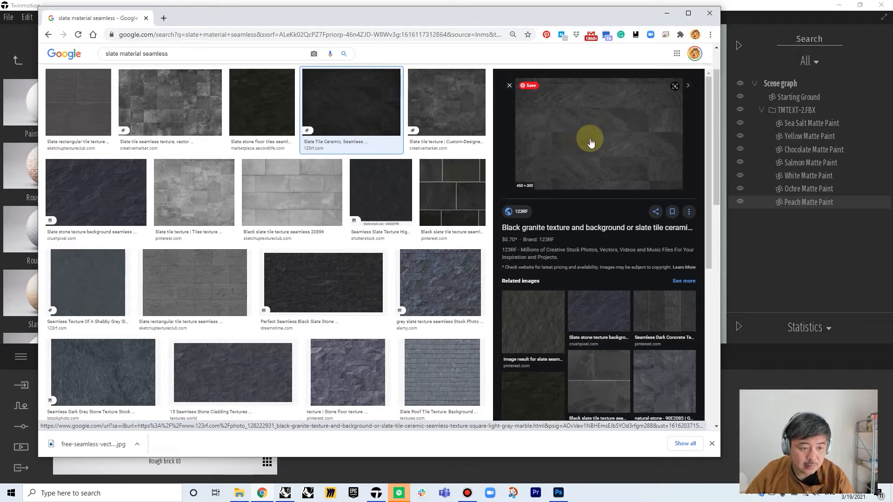
scroll(147, 372, up, 1)
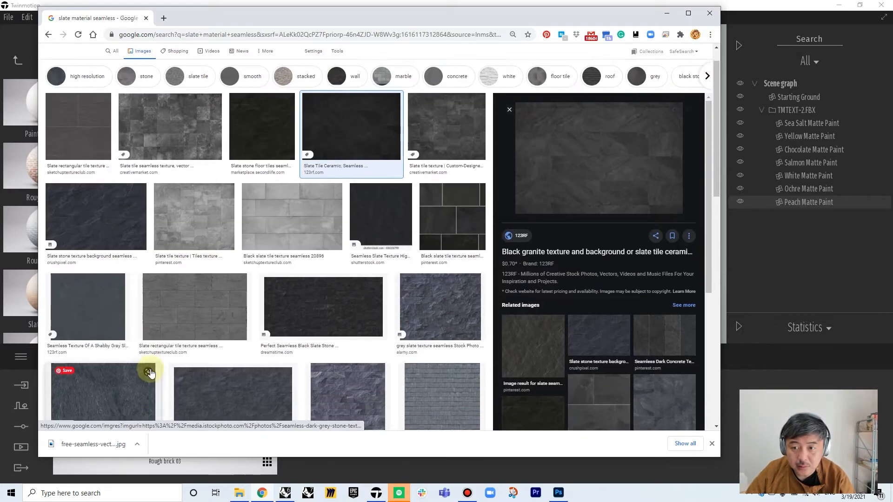
scroll(163, 360, down, 1)
click(125, 372)
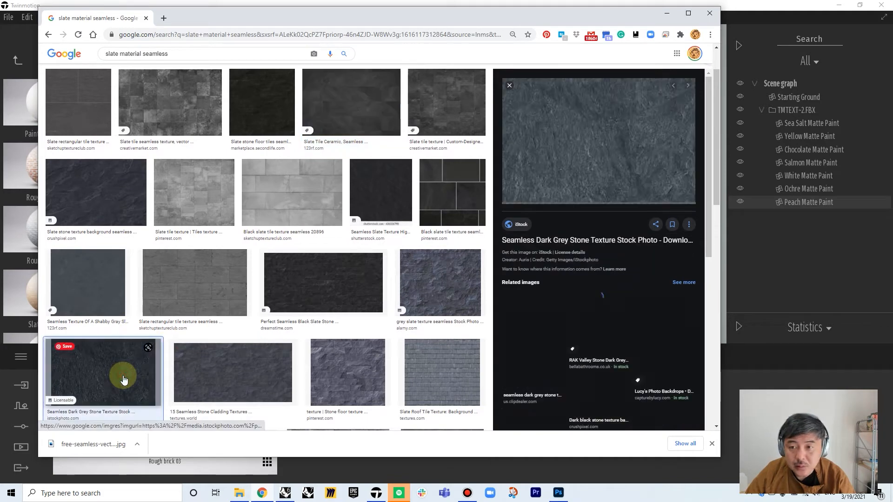
Step: Save the previewed dark grey stone image as slate02 in the dp02_w10_tm_texture folder
right_click(603, 146)
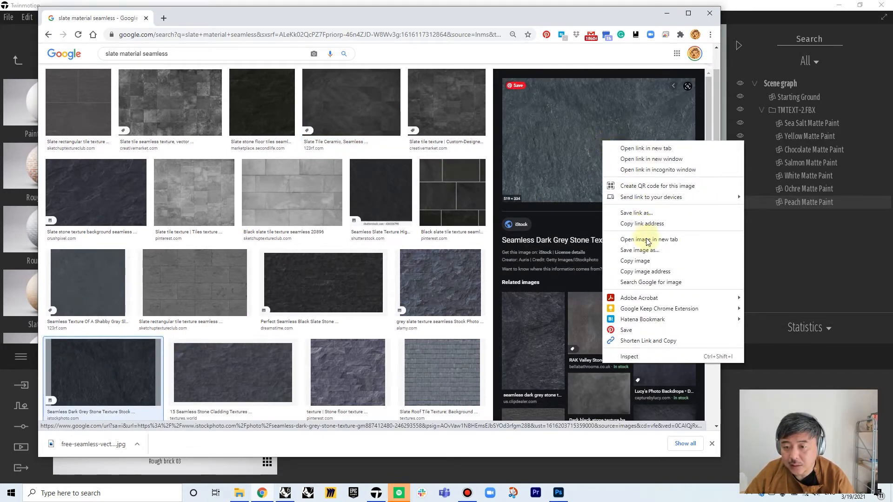
click(635, 250)
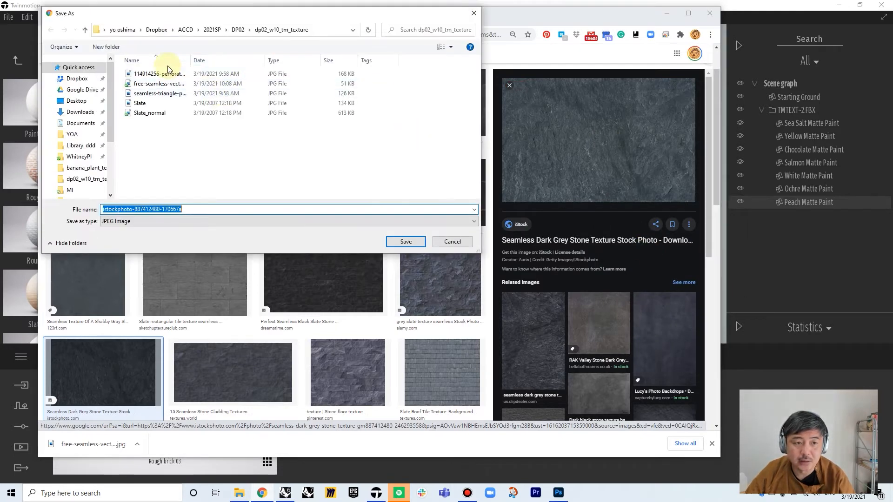
click(275, 30)
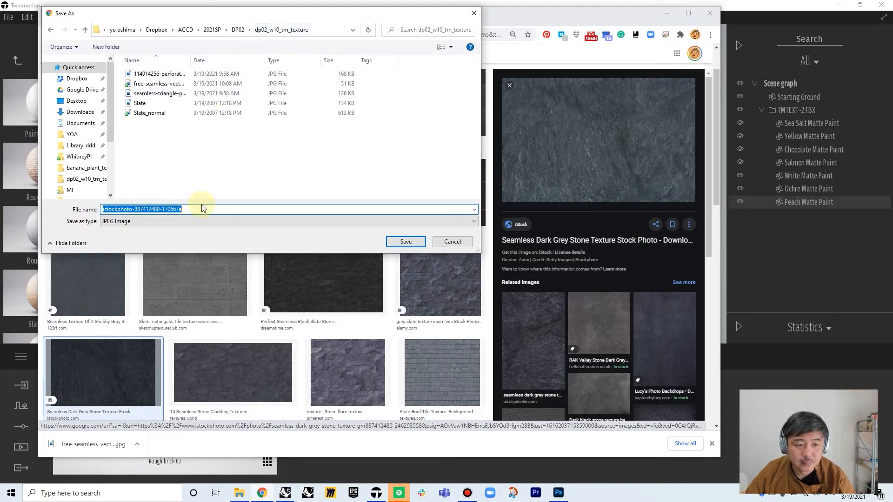
text(slate)
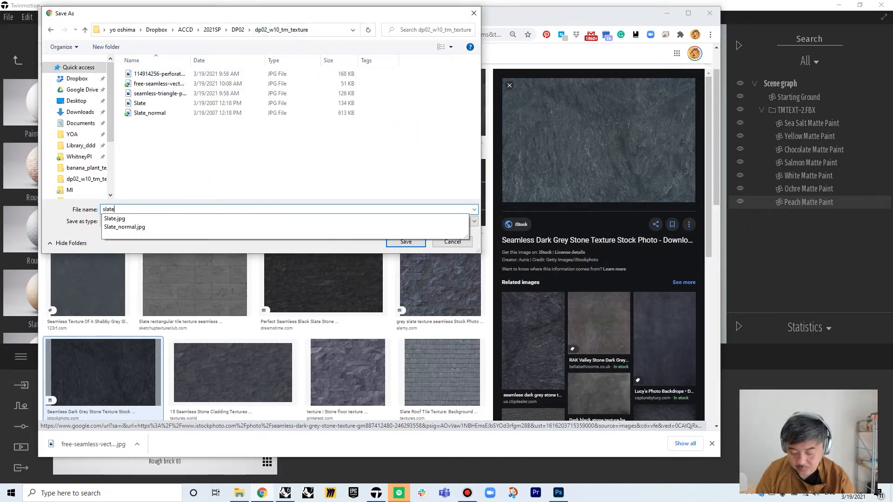
text(02)
key(Return)
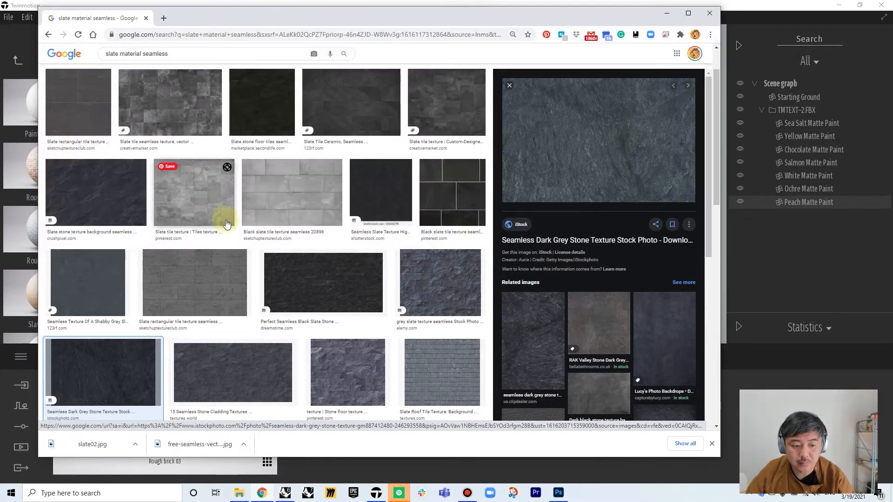
Step: Show the downloaded slate02 image in its folder and open it with Adobe Photoshop 2021
click(137, 445)
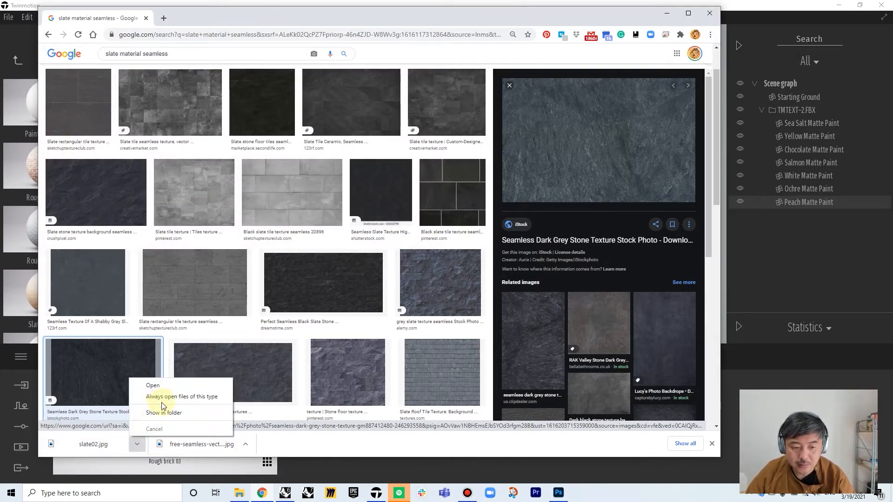
click(164, 413)
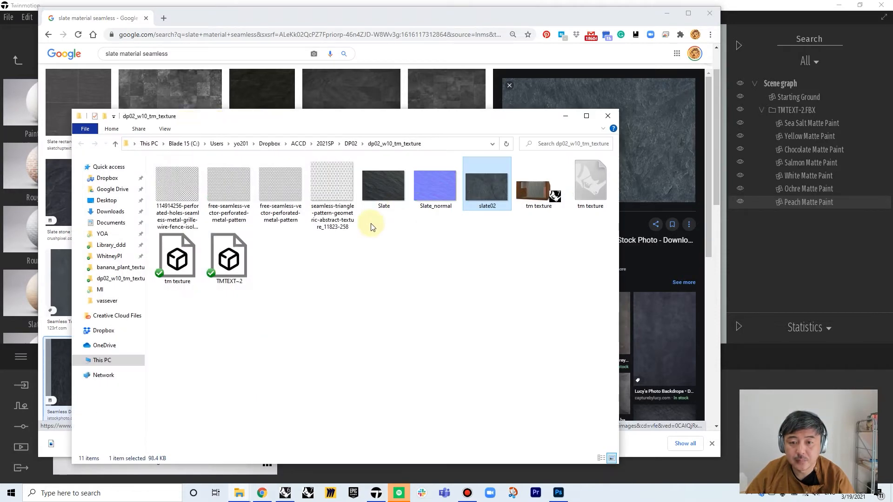
right_click(492, 193)
click(421, 266)
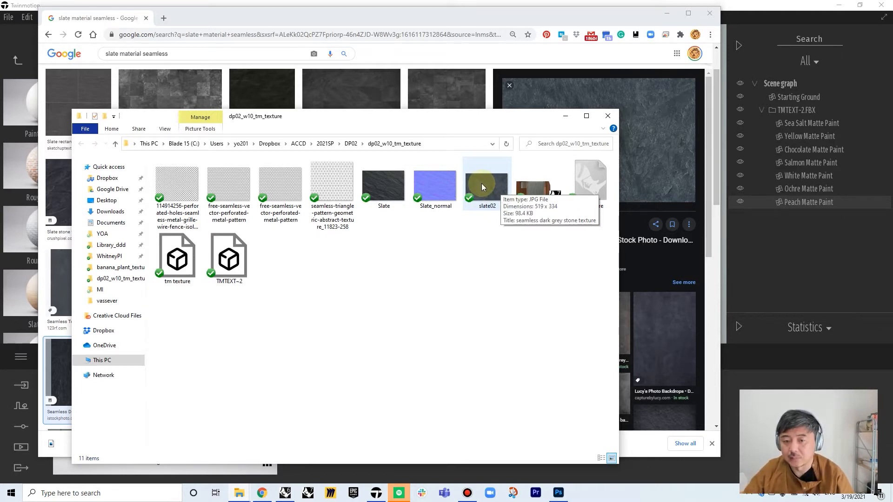
right_click(482, 185)
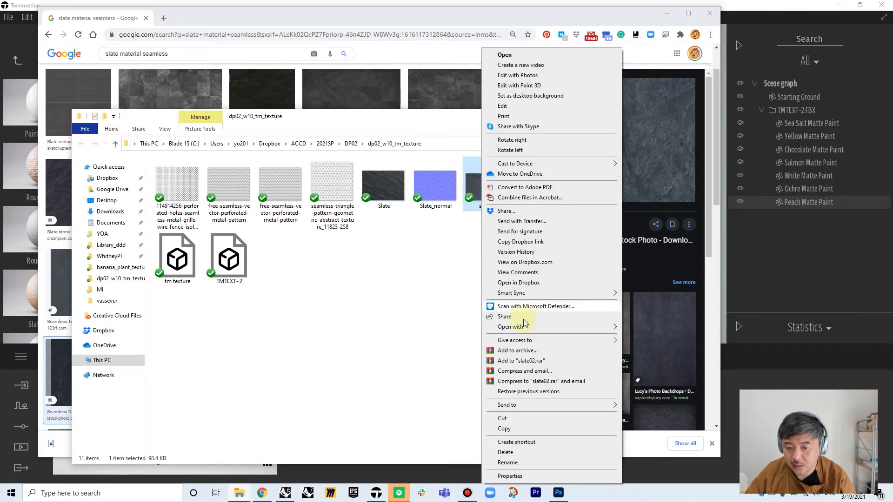
mouse_move(622, 327)
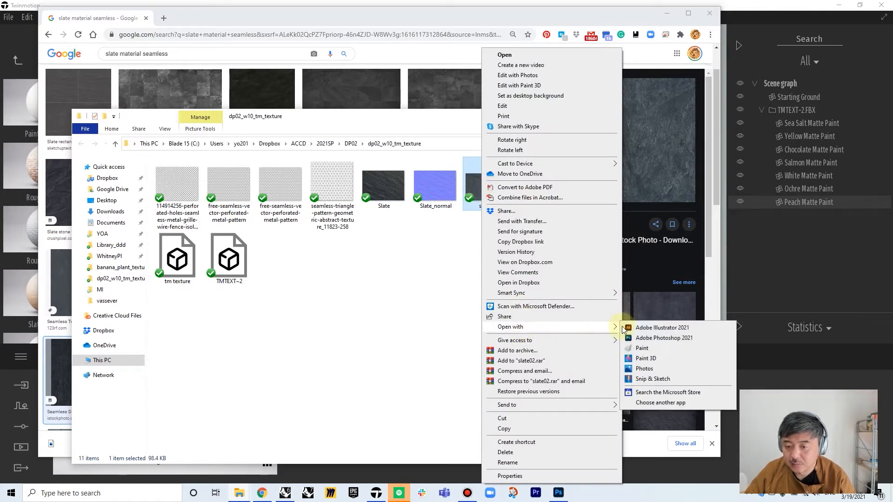
click(651, 338)
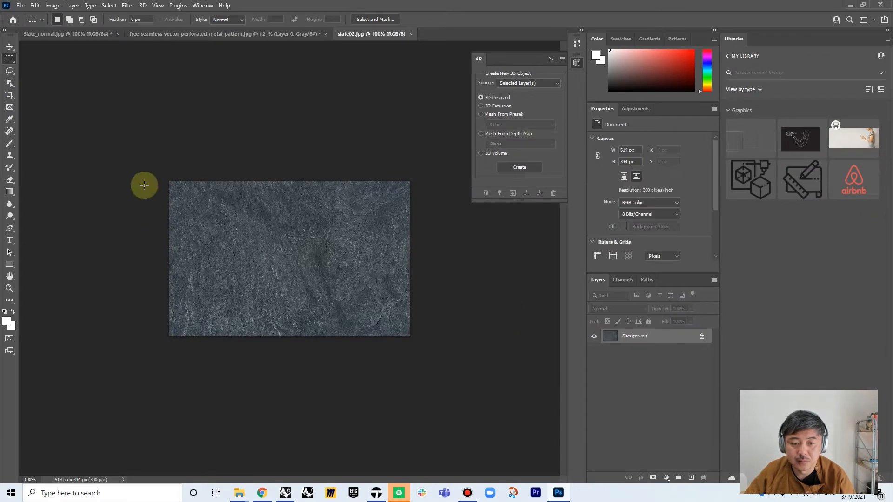
Step: Generate a normal map from the slate02 image with the 3D filter, keeping the default settings
alt+scroll(327, 281, up, 4)
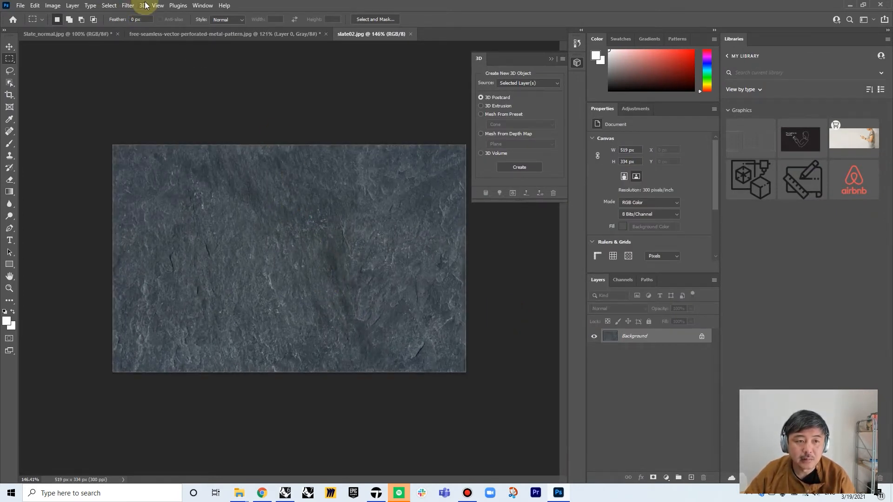
click(129, 5)
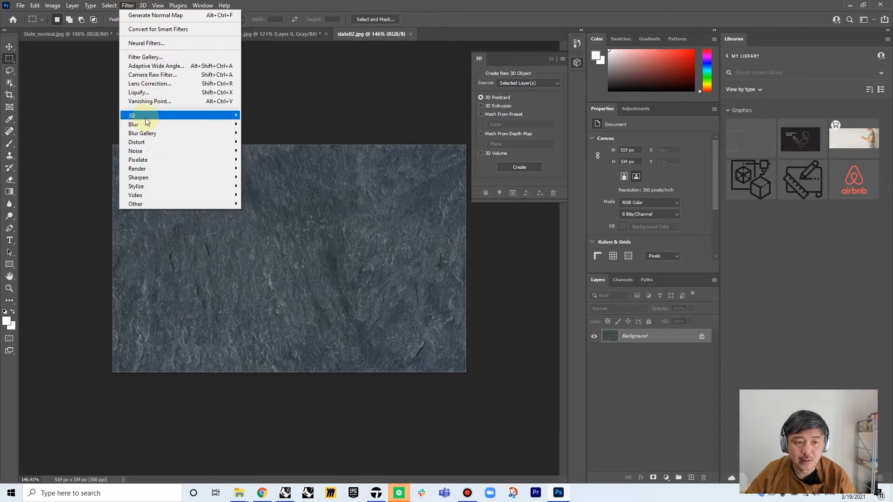
mouse_move(145, 119)
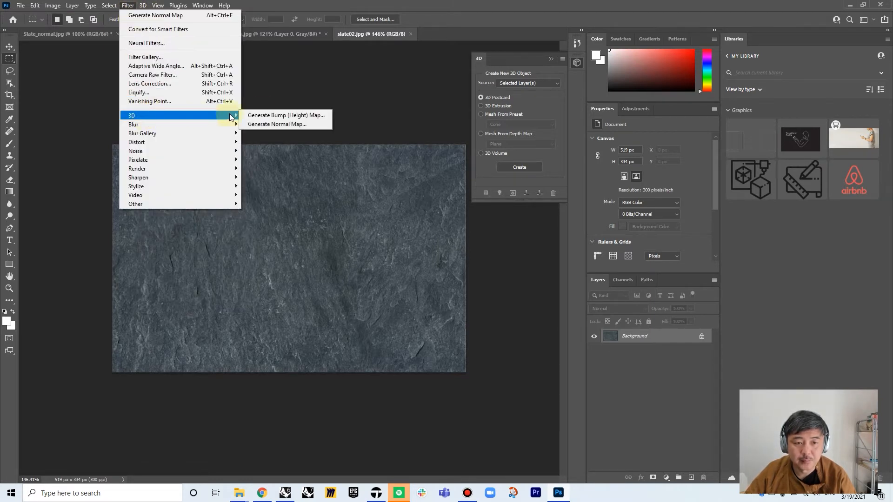
click(276, 124)
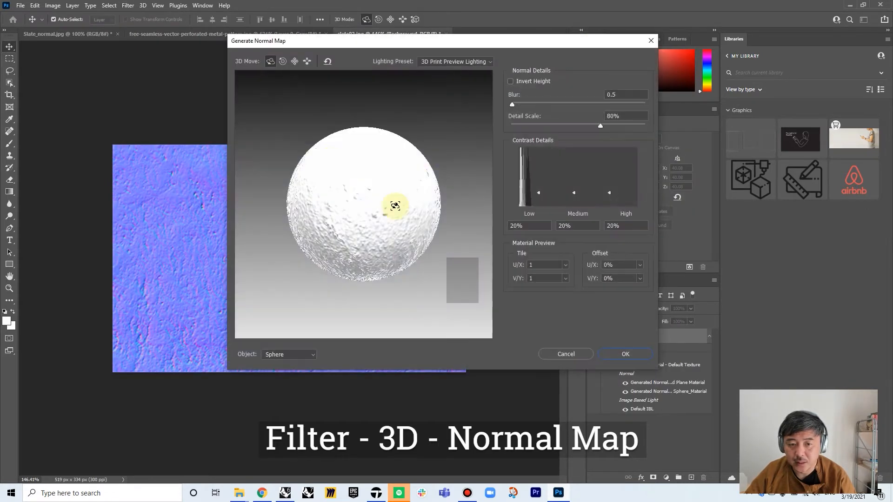
click(625, 352)
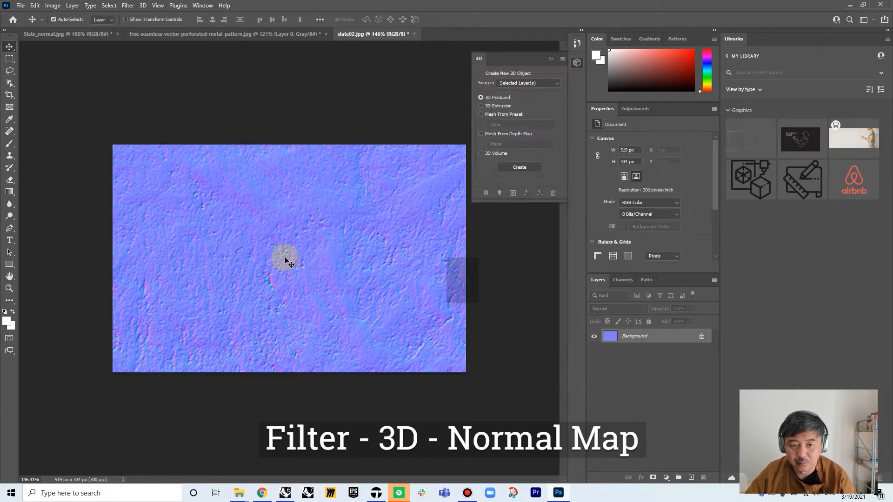
Step: Save the normal map as a separate JPEG named slate02_normal in the dp02_w10_tm_texture folder, at quality 12
click(21, 6)
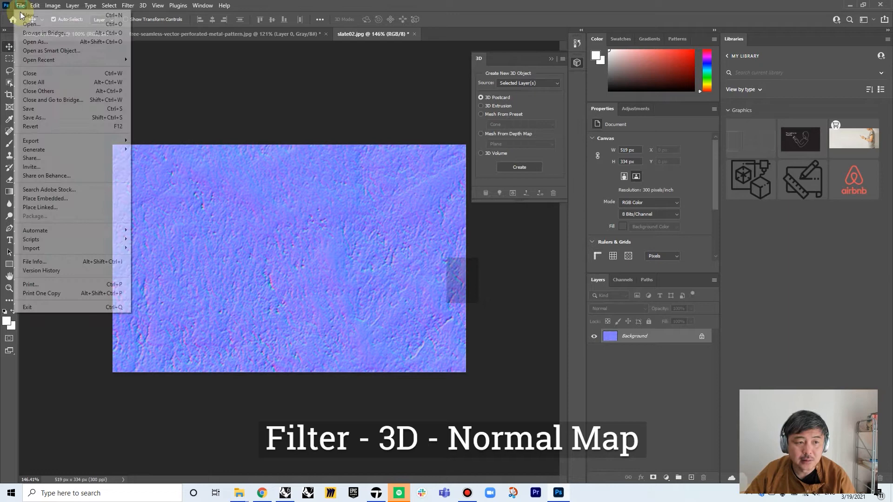
click(51, 116)
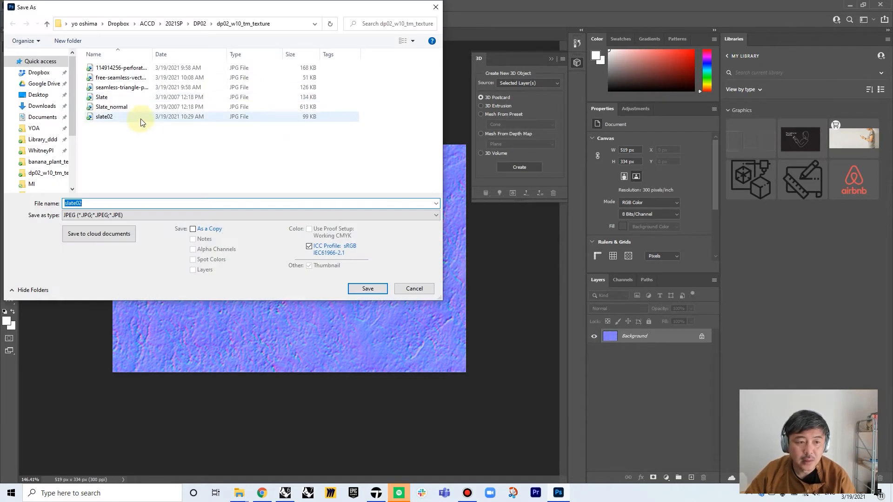
click(142, 122)
click(117, 200)
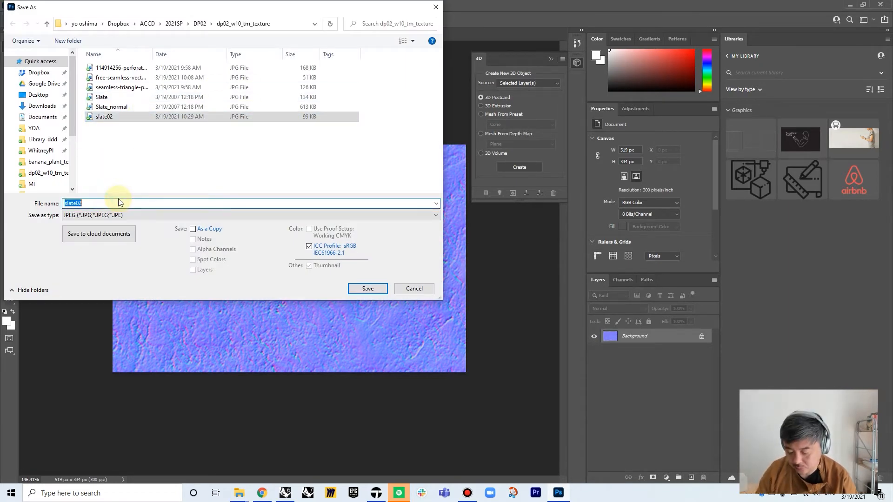
text(_normal)
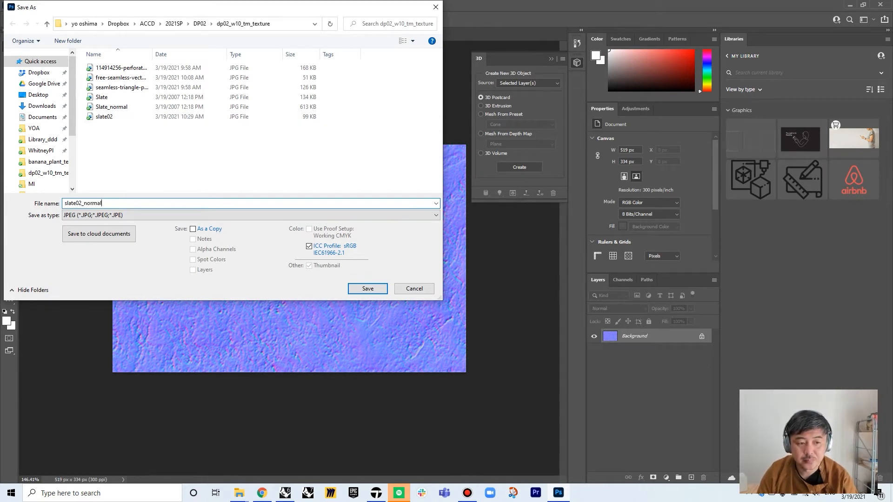
key(Return)
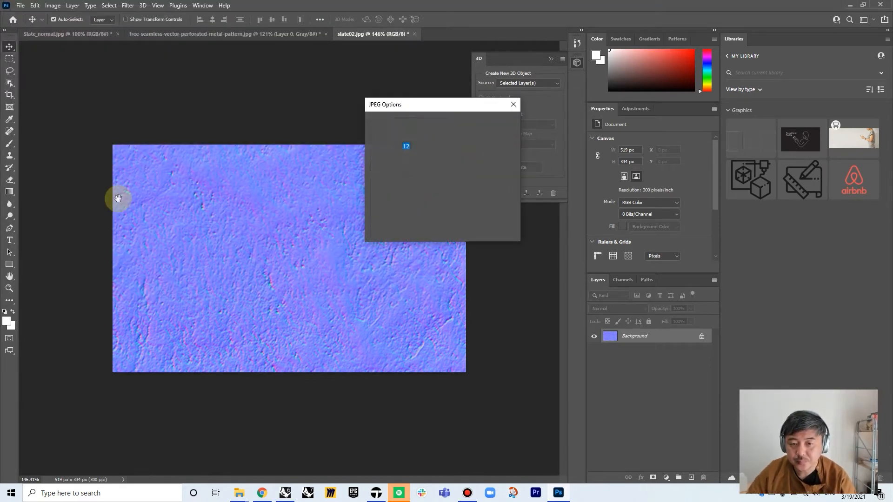
click(492, 123)
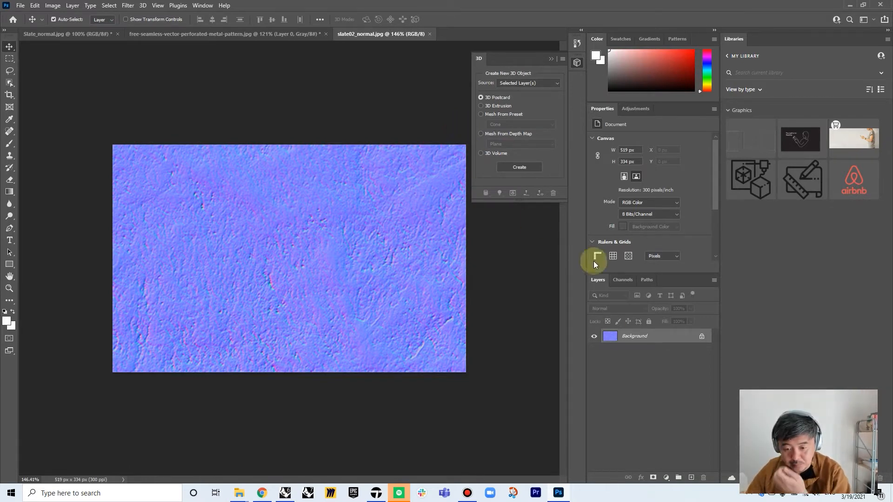
Step: Switch to Twinmotion and add a new blank material to the project's materials
click(377, 493)
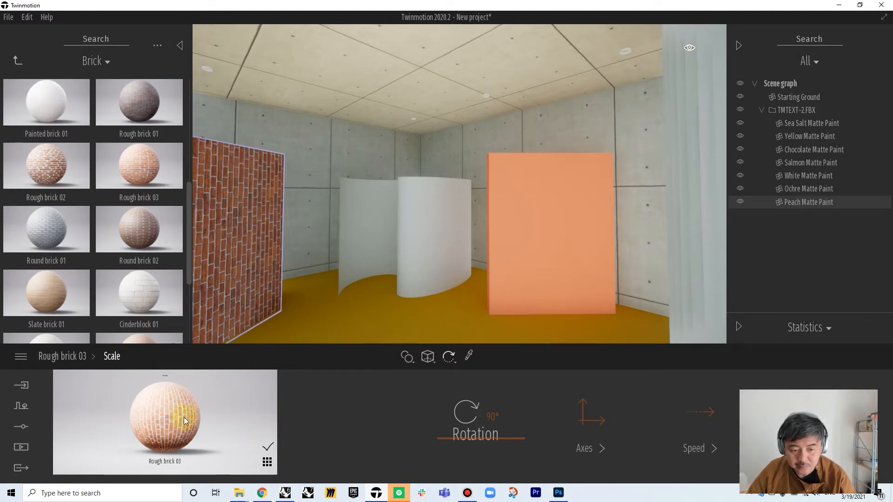
click(268, 463)
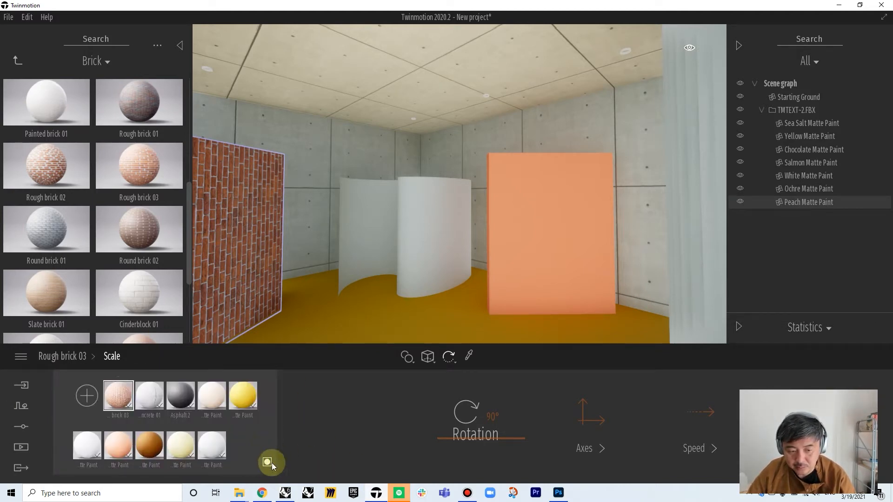
click(86, 396)
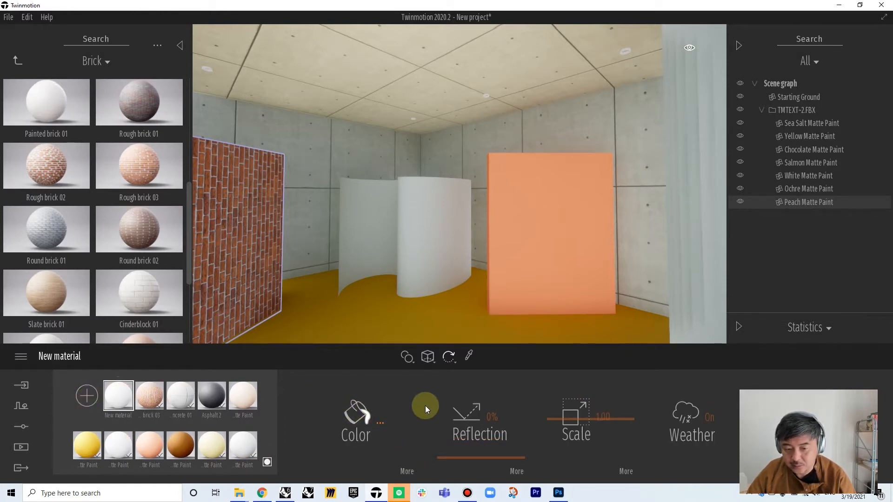
Step: Load slate02 from the dp02_w10_tm_texture folder as the new material's color texture
click(404, 473)
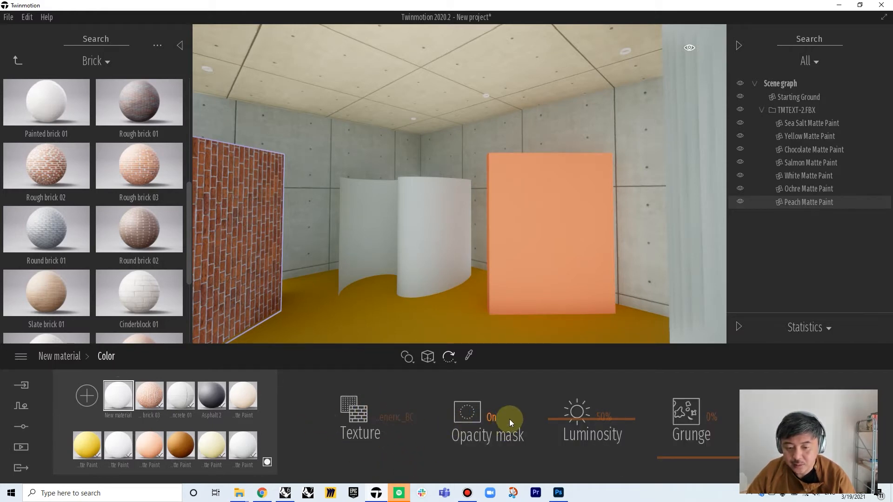
right_click(398, 416)
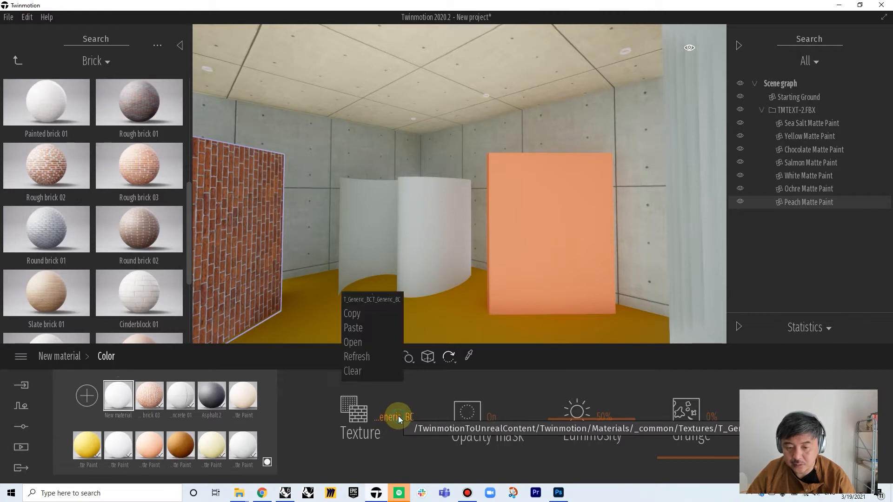
click(361, 342)
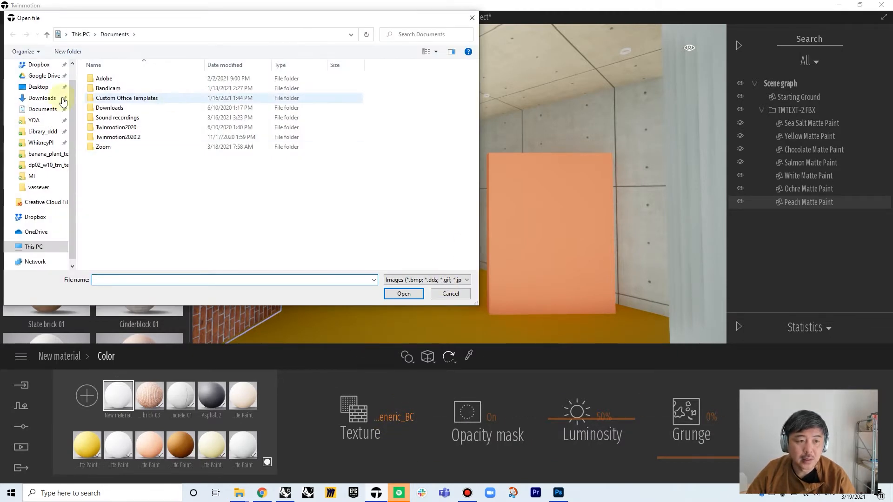
click(39, 64)
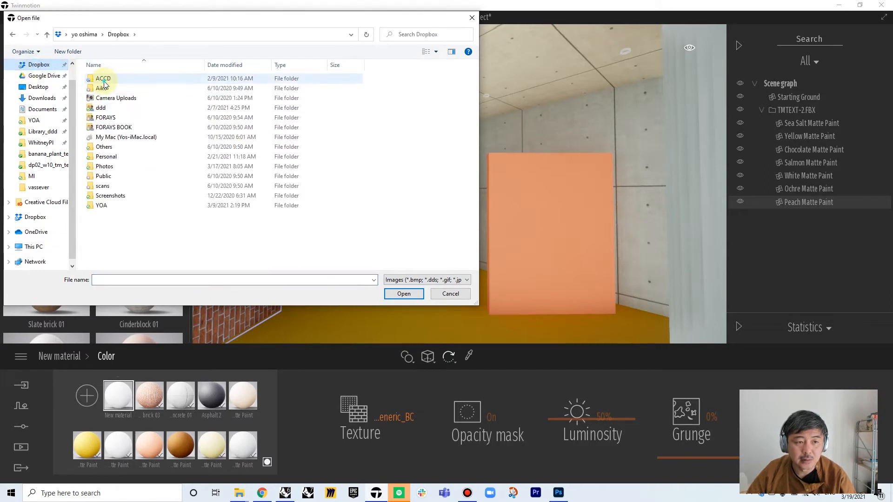
double_click(103, 79)
double_click(104, 79)
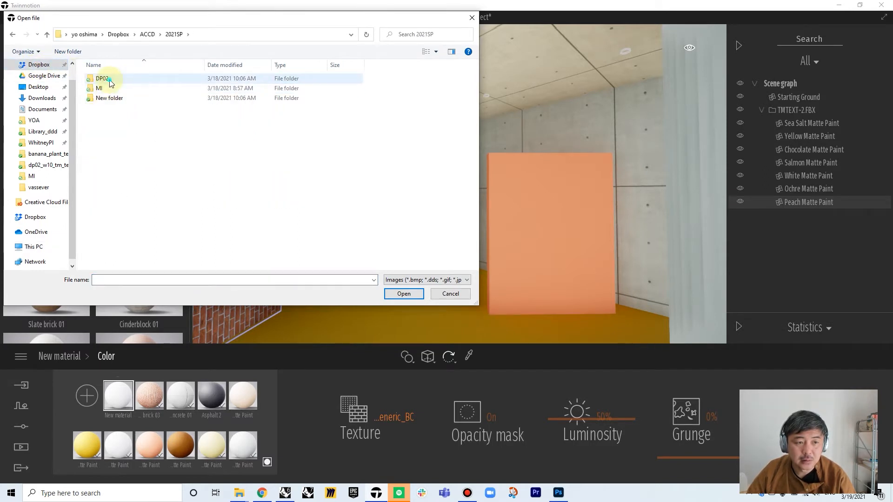
double_click(111, 82)
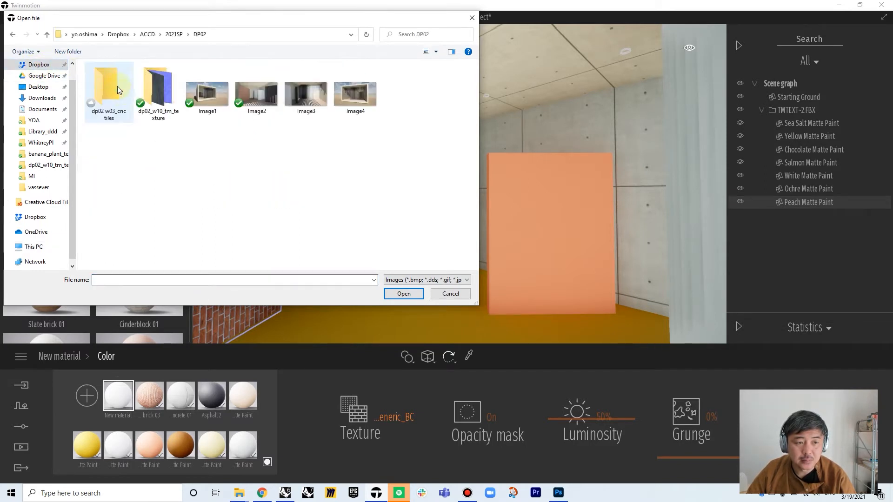
double_click(141, 88)
click(181, 137)
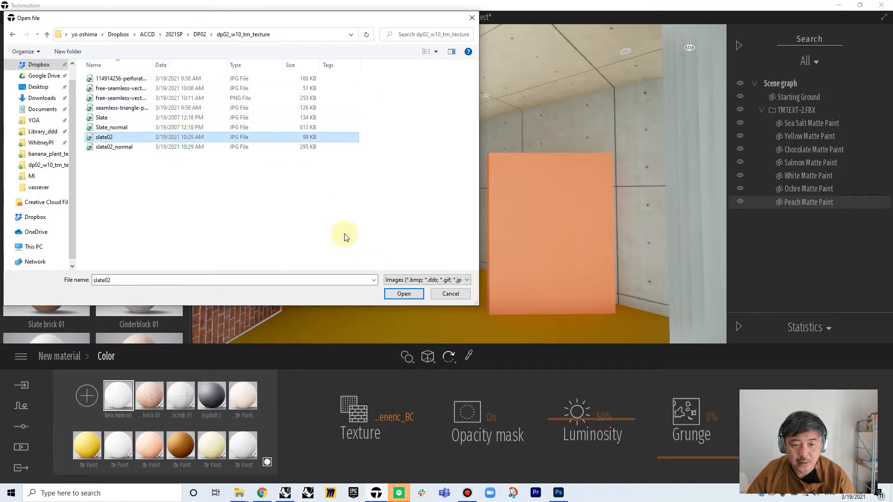
click(405, 294)
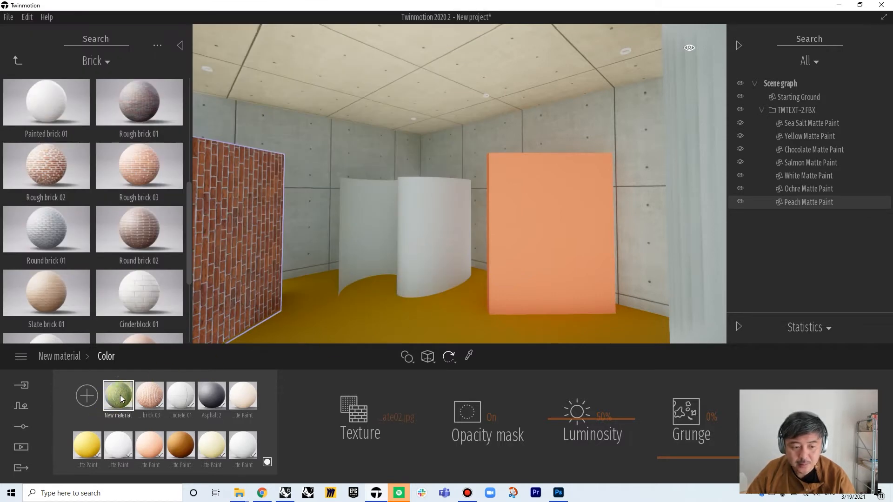
Step: Apply the new slate material to the salmon partition inside the pavilion
drag(120, 395, 571, 220)
right_drag(499, 279, 519, 275)
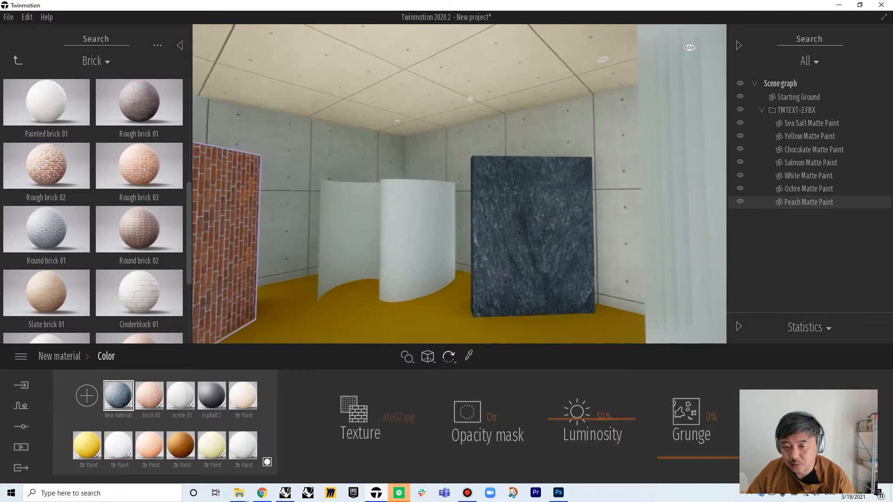
click(434, 361)
click(421, 271)
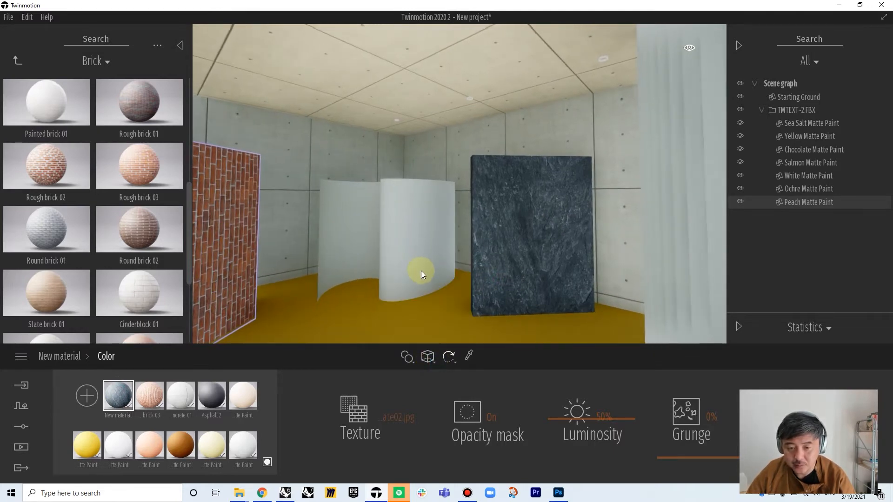
Step: Set the new slate material's mapping to Cubic UVs and reapply the material to the slate partition
click(431, 357)
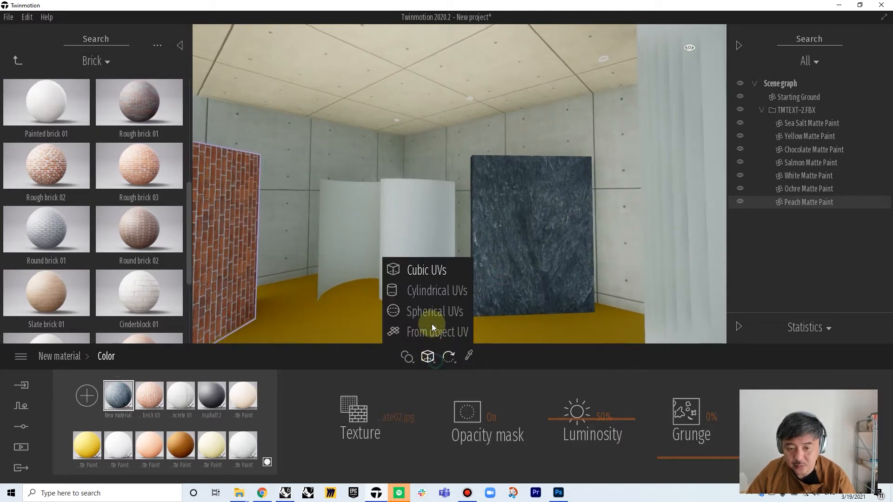
click(427, 271)
drag(111, 399, 533, 251)
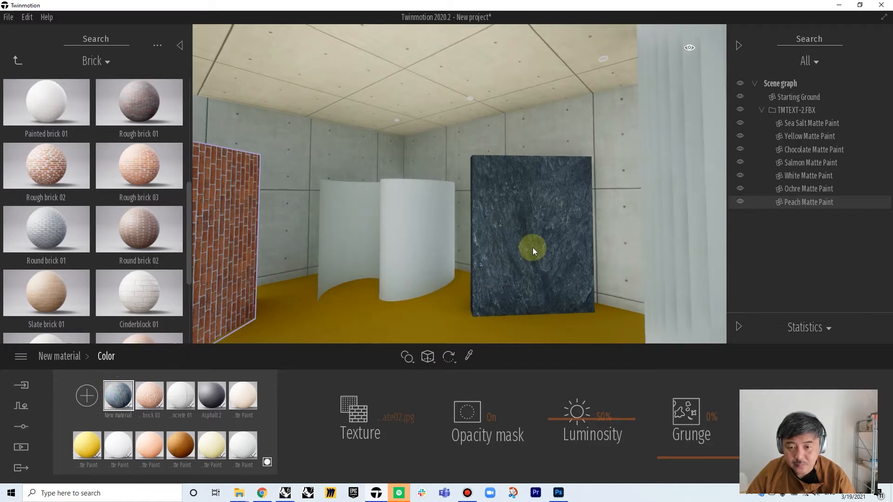
drag(465, 278, 453, 256)
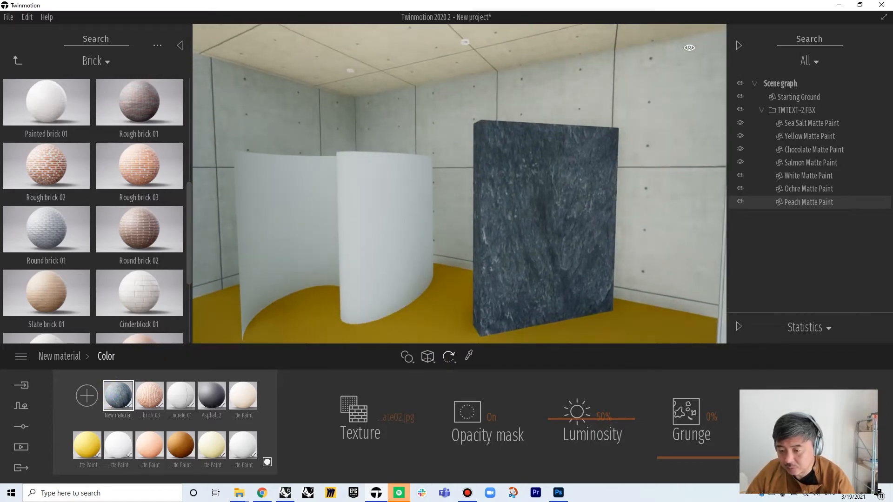
Step: Load slate02_normal from the dp02_w10_tm_texture folder as the slate material's bump texture
click(66, 357)
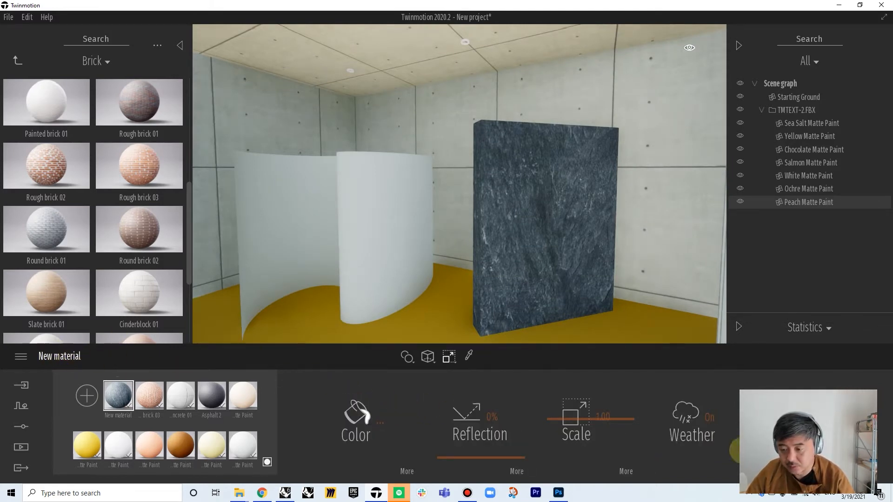
click(407, 471)
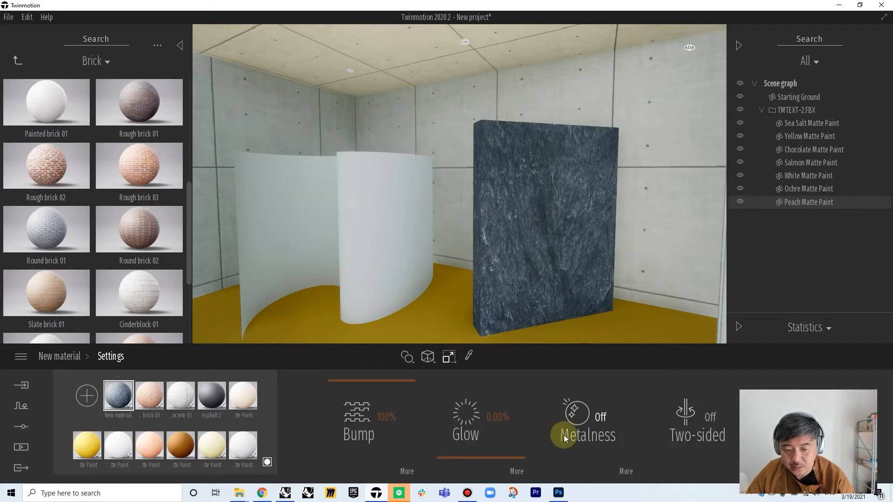
click(407, 472)
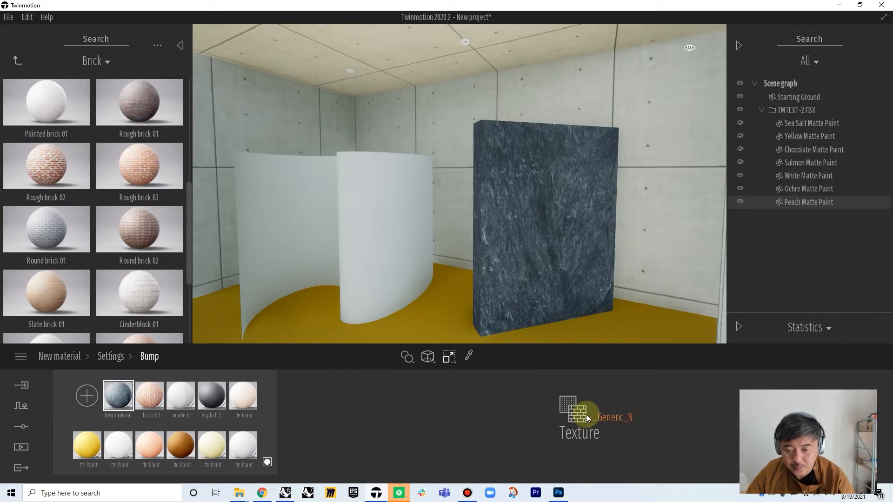
click(619, 419)
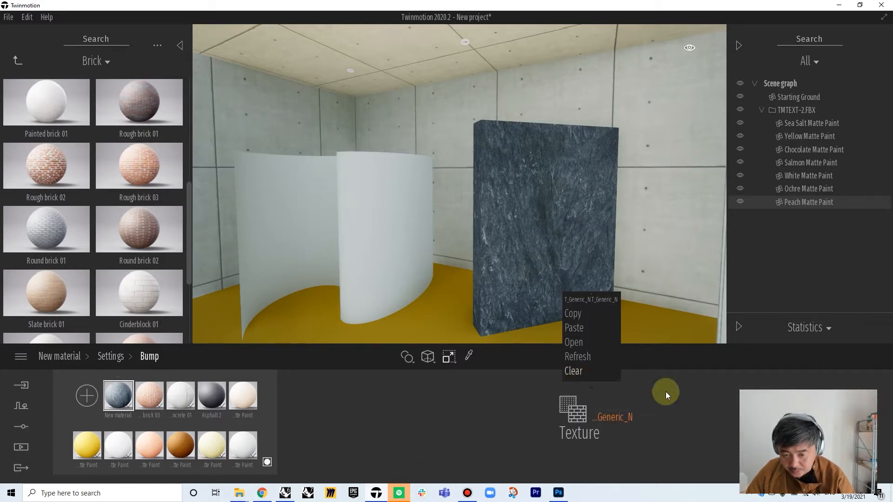
click(614, 417)
click(574, 342)
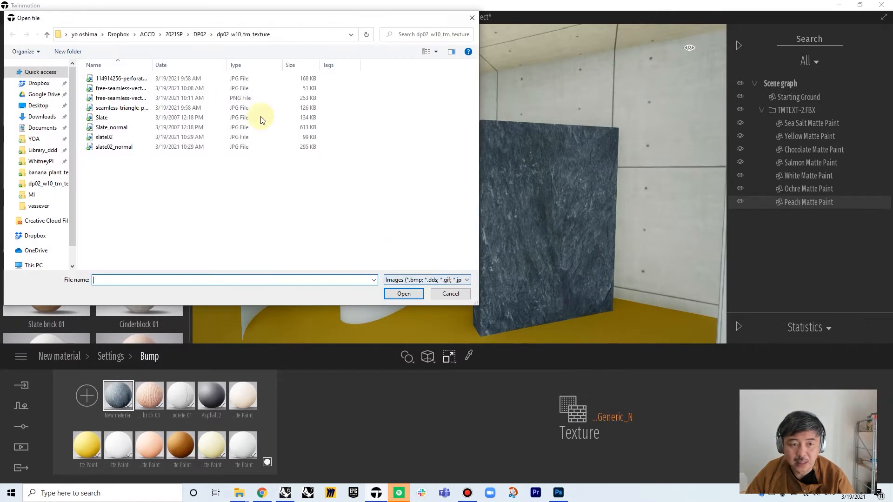
click(122, 147)
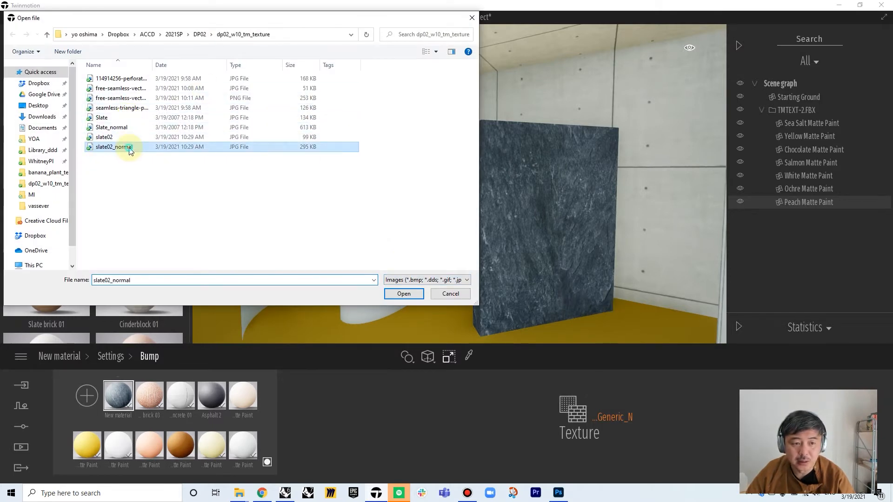
click(403, 293)
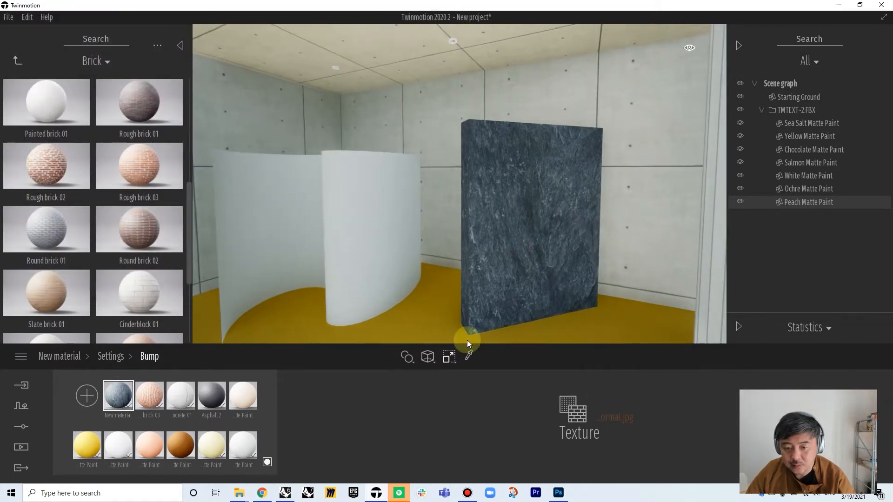
click(133, 353)
Step: Try a bump strength of 61% on the slate partition and return the bump to 100%
scroll(475, 267, up, 3)
scroll(459, 284, up, 5)
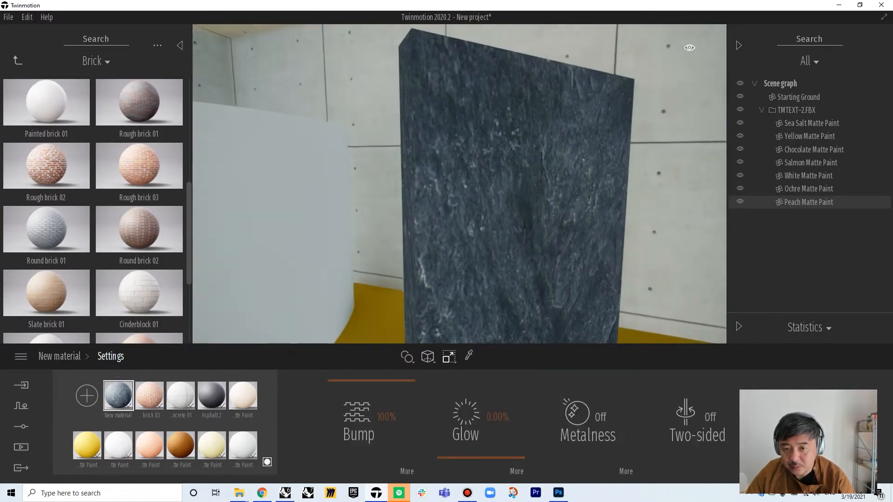
drag(365, 381, 396, 410)
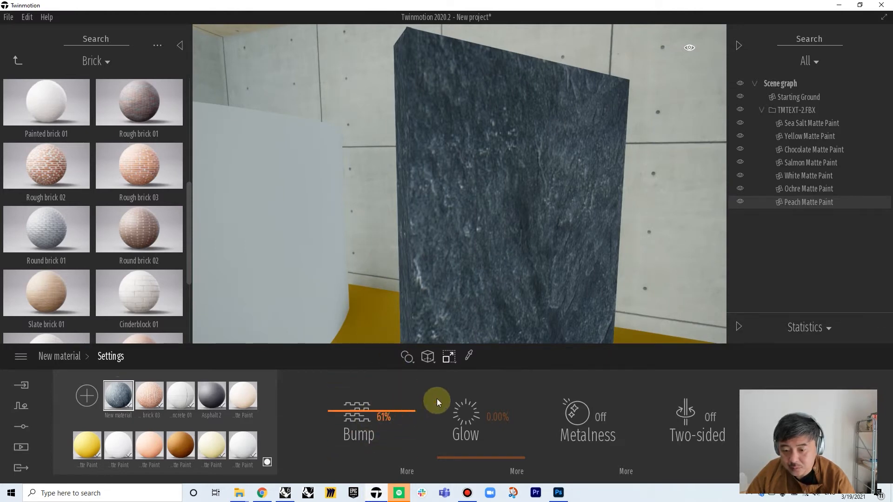
scroll(559, 240, down, 5)
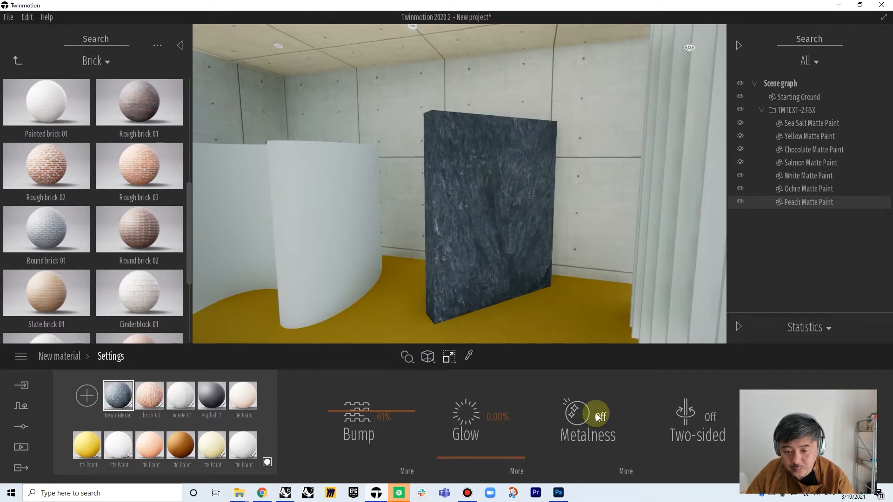
drag(381, 412, 400, 434)
click(390, 417)
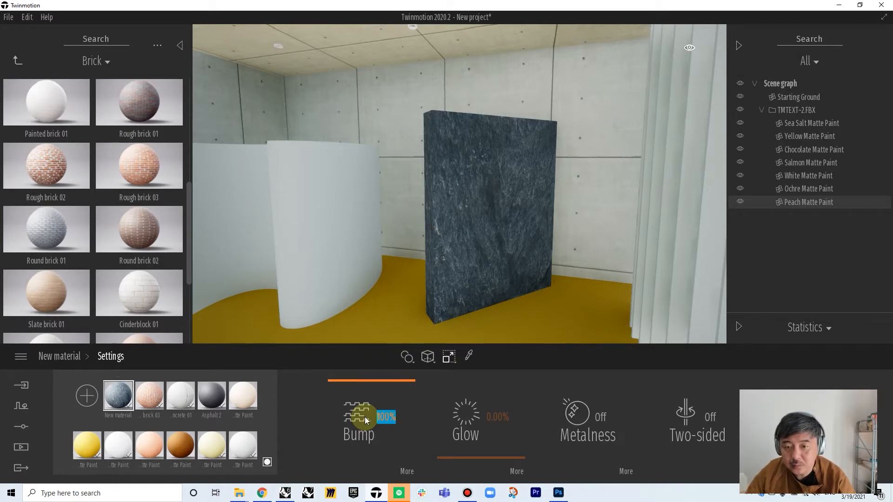
Step: Clear the slate material's color texture to inspect only the bump relief on the partition
click(44, 358)
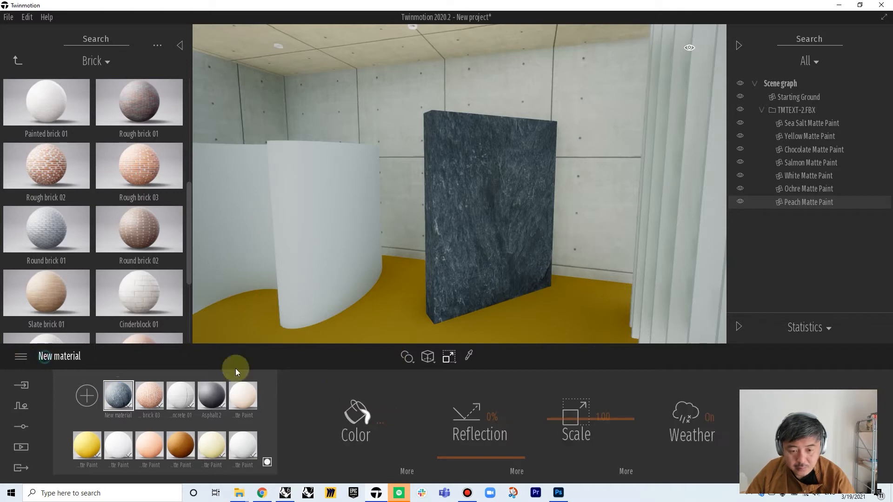
click(408, 472)
click(396, 414)
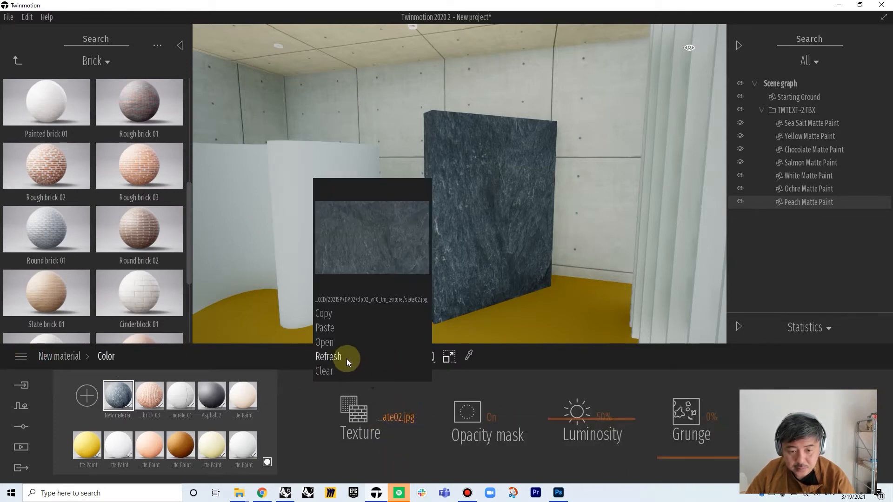
click(323, 372)
scroll(489, 234, up, 3)
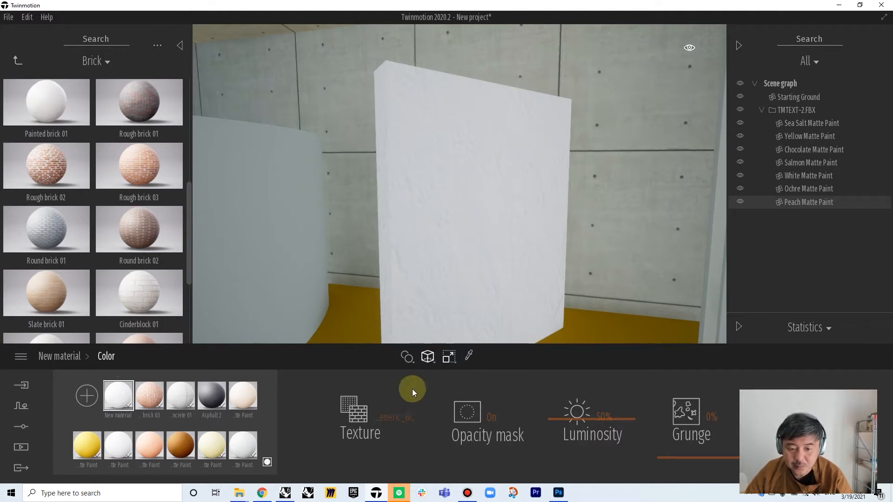
Step: Reload slate02 from the dp02_w10_tm_texture folder as the slate material's color texture
click(398, 416)
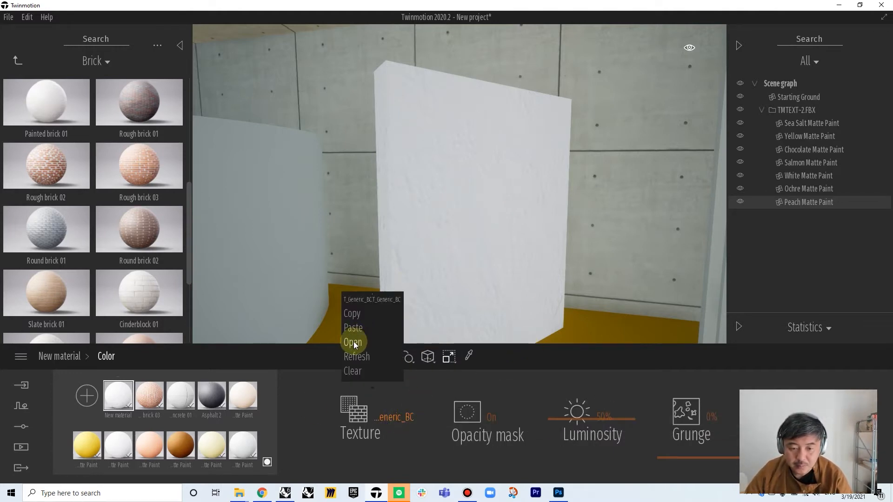
click(353, 342)
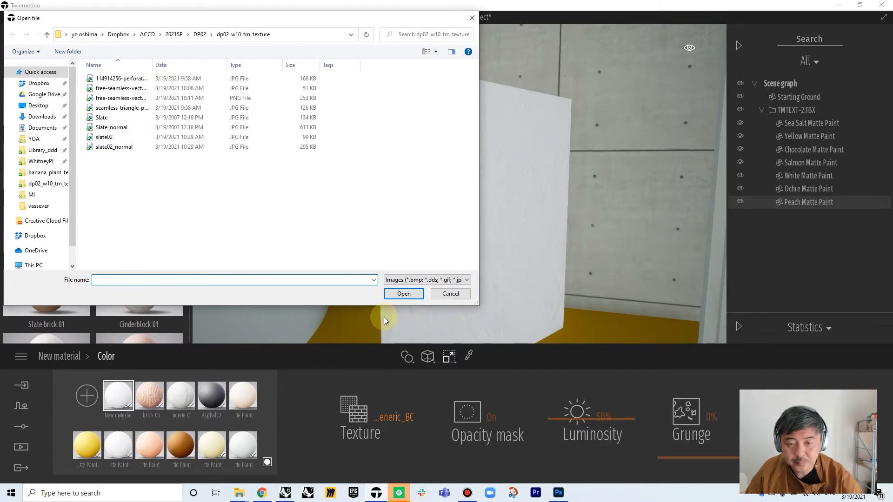
click(186, 146)
click(160, 138)
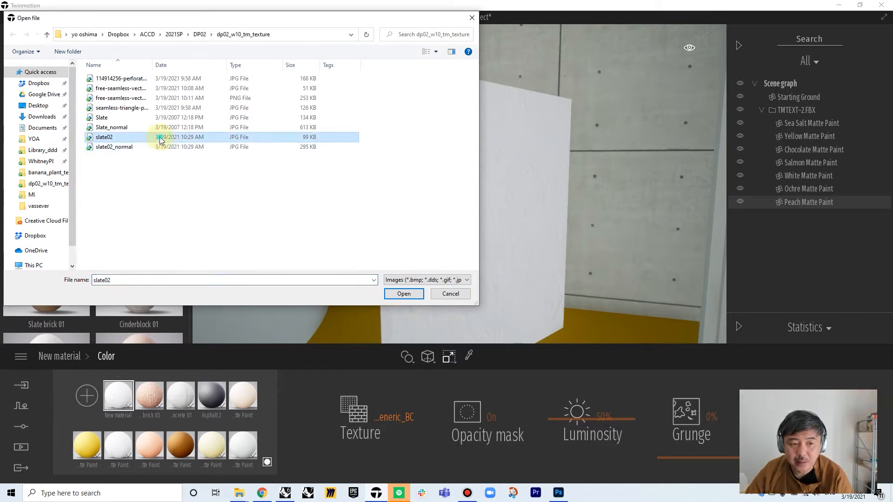
click(403, 293)
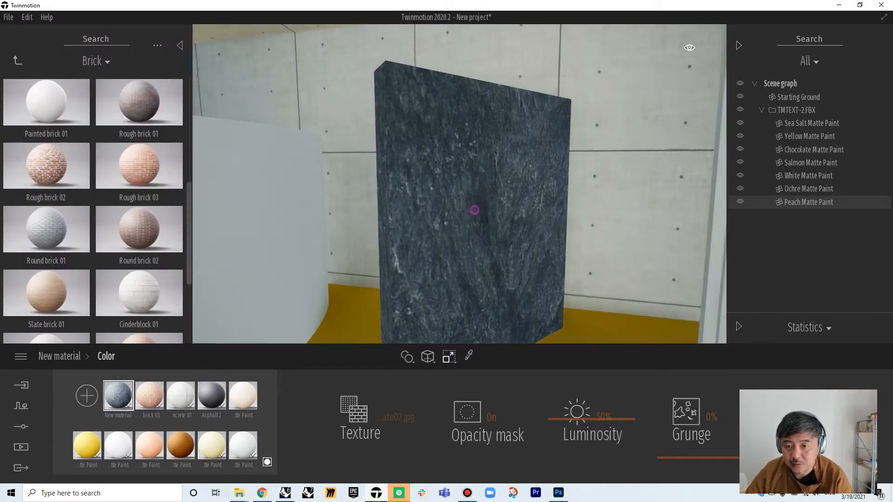
Step: Examine the slate partition's surface and relief close up and from a distance within the pavilion
scroll(474, 210, up, 3)
scroll(474, 210, down, 5)
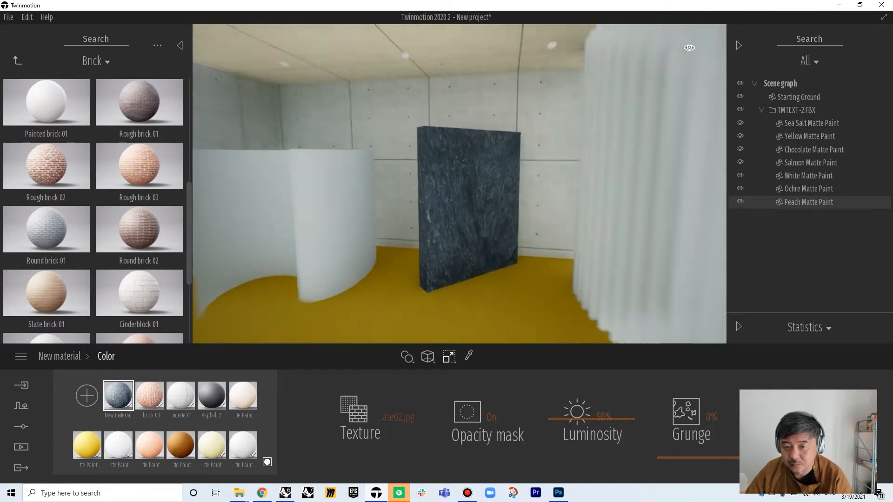
scroll(460, 184, up, 3)
scroll(460, 184, down, 3)
right_drag(460, 184, 498, 196)
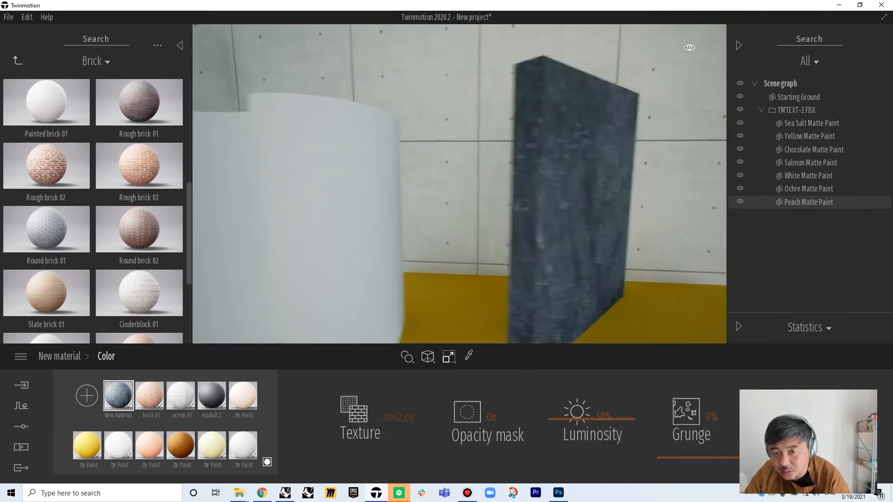
scroll(459, 184, down, 5)
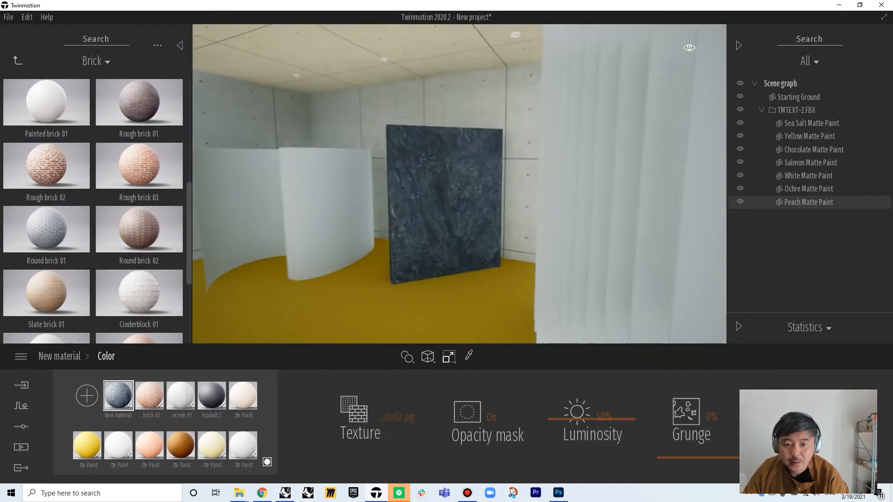
scroll(460, 184, down, 10)
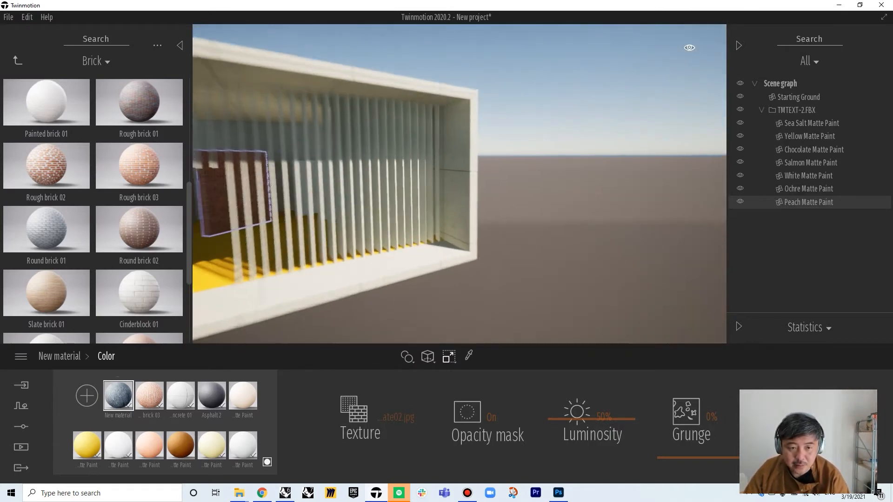
scroll(460, 184, up, 10)
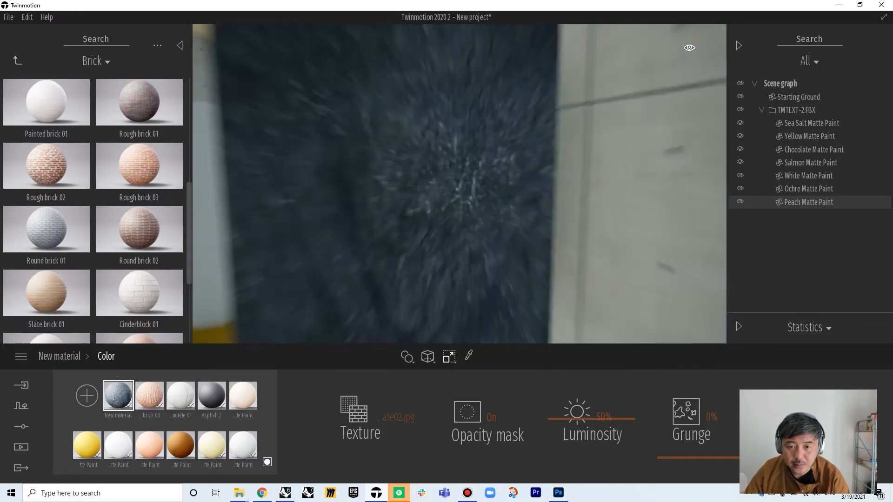
scroll(474, 212, down, 6)
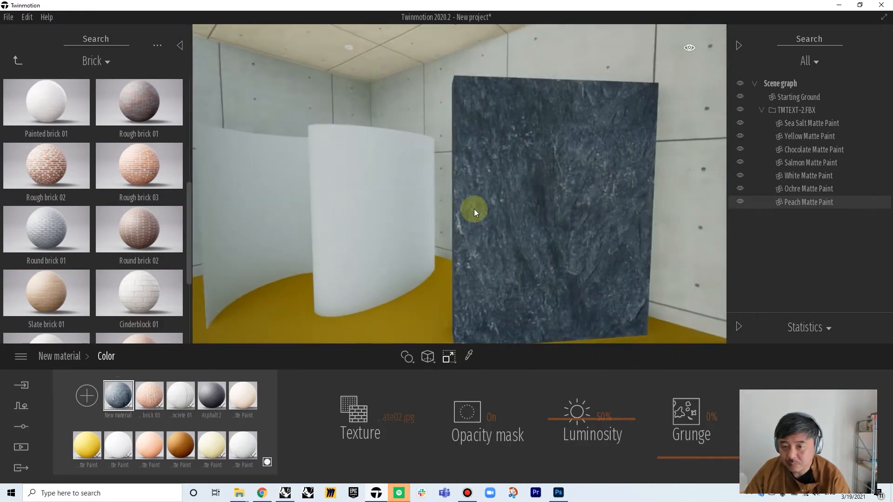
Step: Switch to Chrome, search Google Images for "limestone material seamless" in a new tab, and preview the Stone Wall Architextures result
click(262, 490)
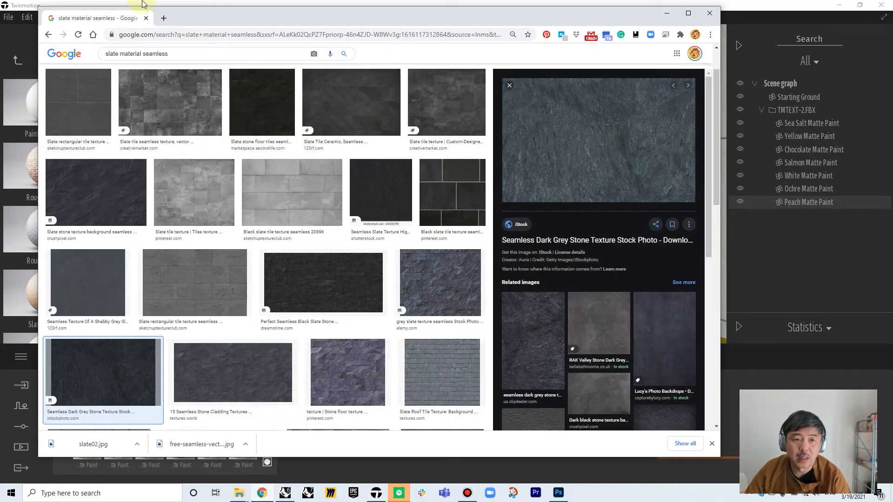
click(163, 19)
text(lime)
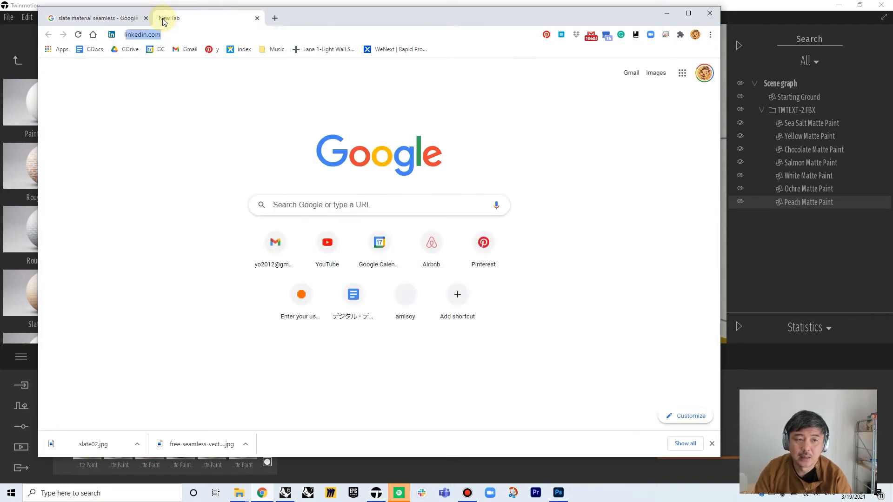
text(stone)
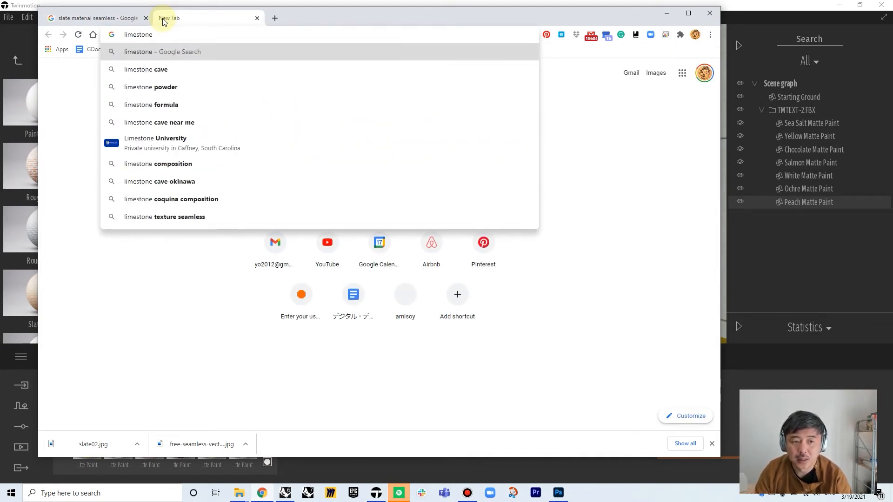
text(terial)
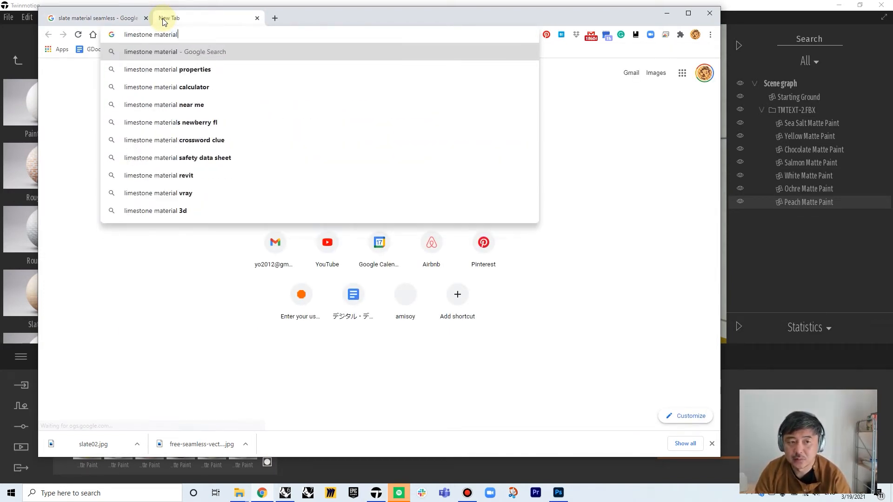
text( seamless)
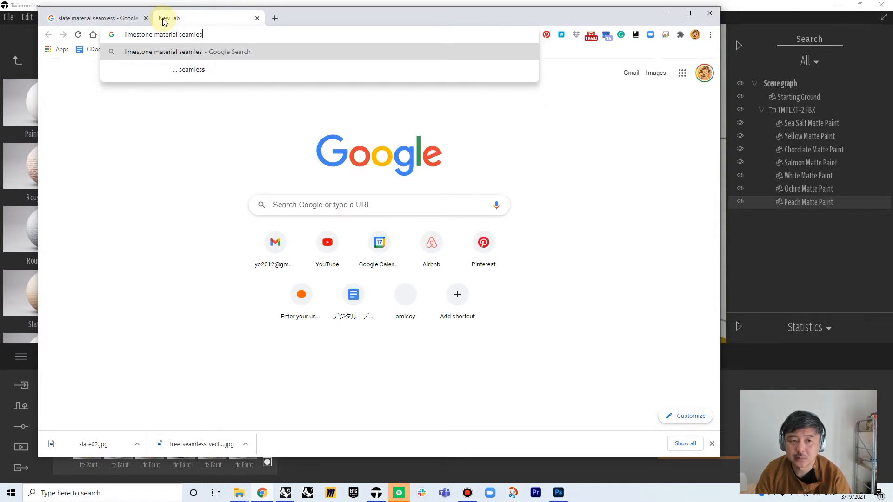
key(Return)
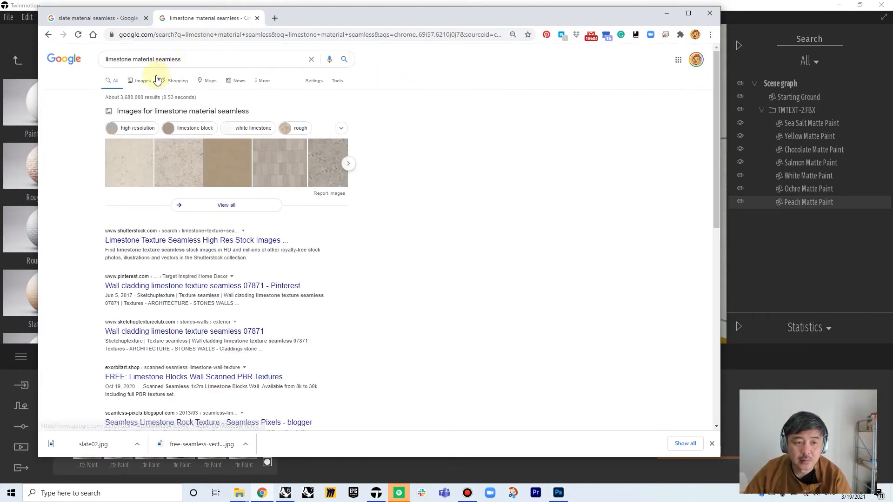
click(140, 81)
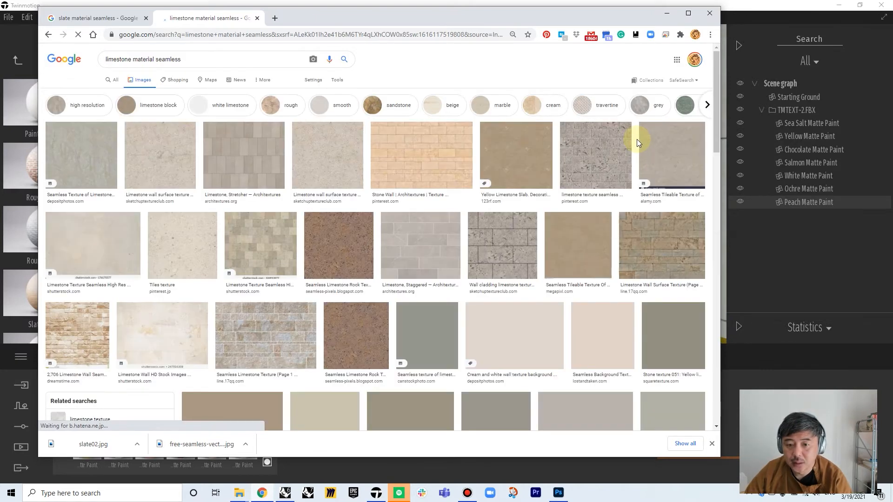
click(441, 167)
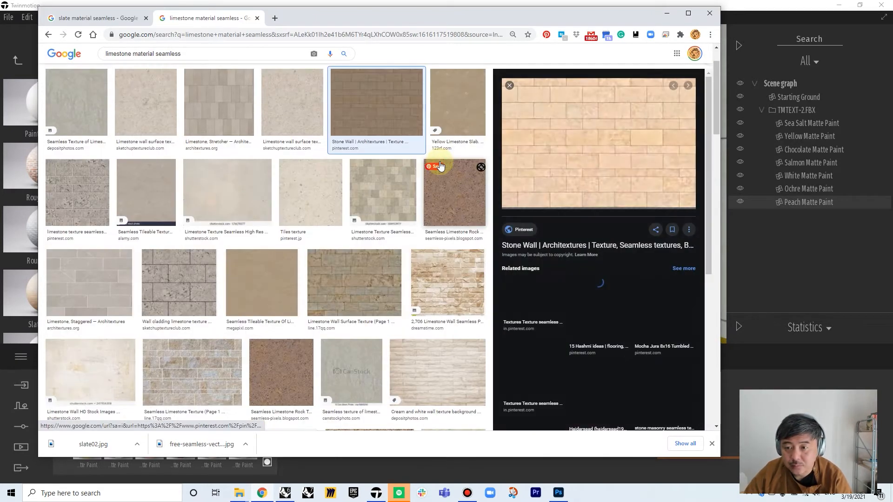
Step: Save the previewed Stone Wall image as a JPEG named limestone in the dp02_w10_tm_texture folder
right_click(575, 154)
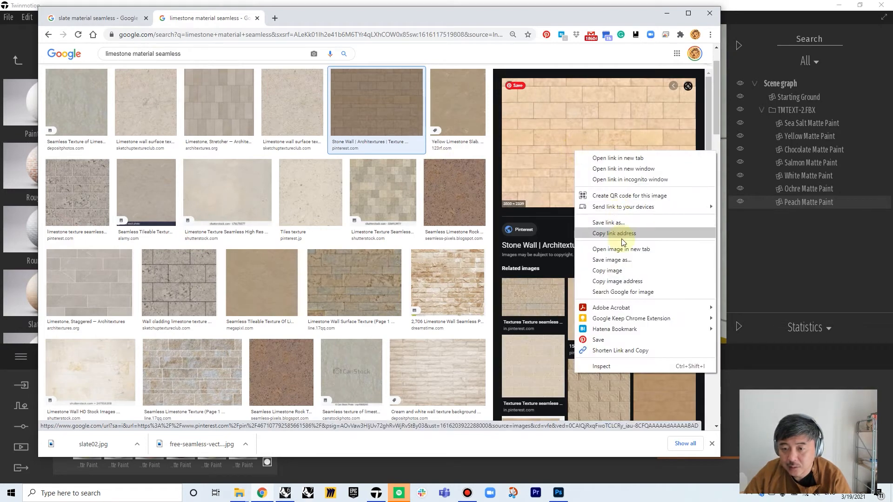
click(620, 259)
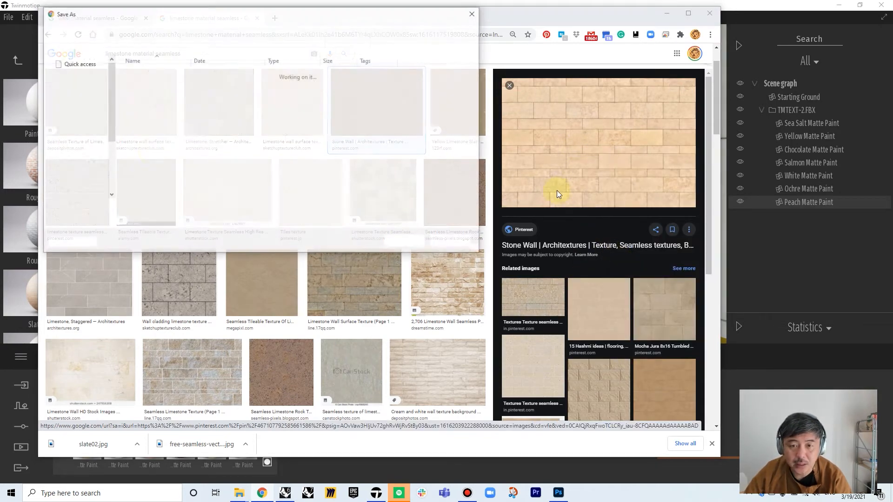
text(limestone)
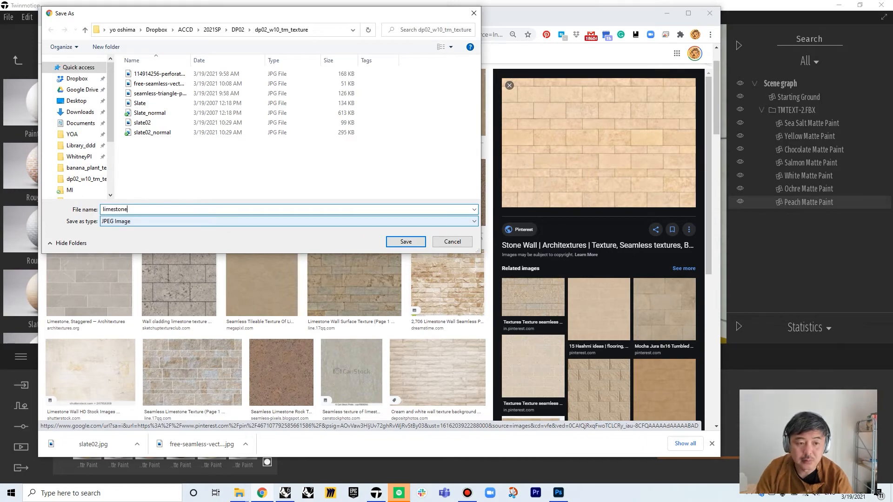
key(Return)
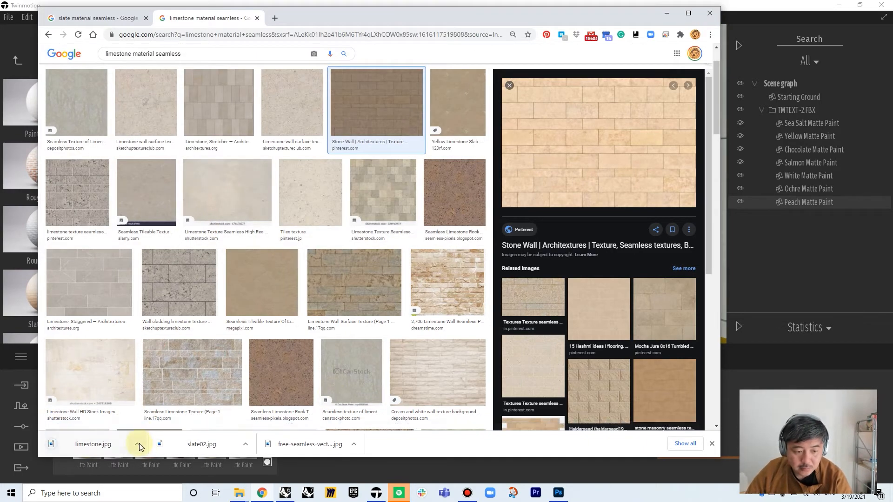
Step: Show the downloaded limestone image in its folder and open it in Photoshop
click(137, 444)
click(173, 413)
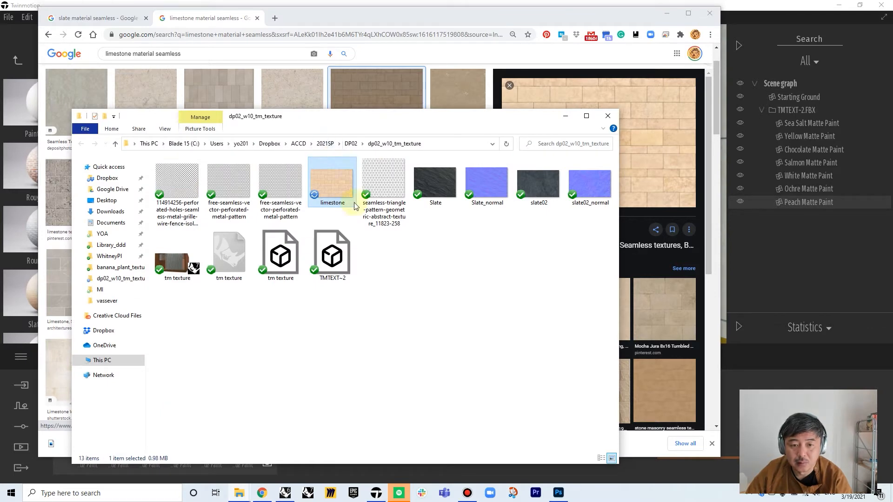
right_click(320, 180)
mouse_move(456, 324)
click(479, 339)
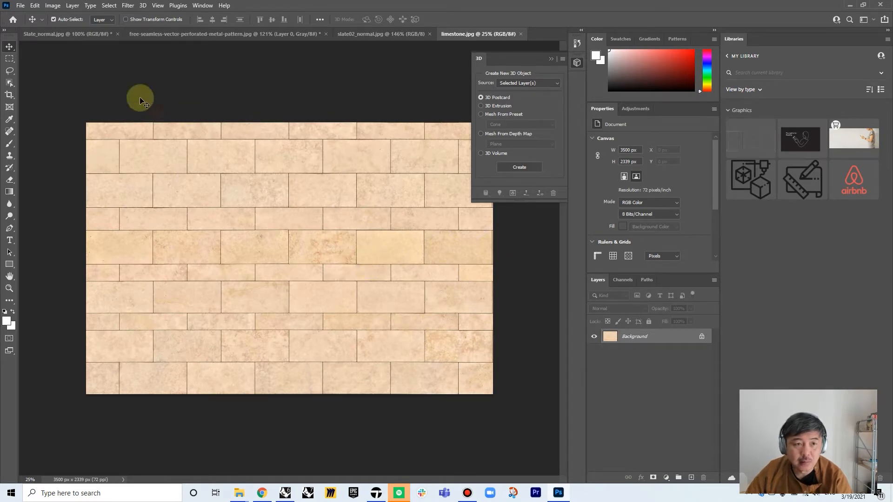
Step: Generate a normal map from the limestone image, keeping blur 0.5 and detail scale 80%
click(128, 5)
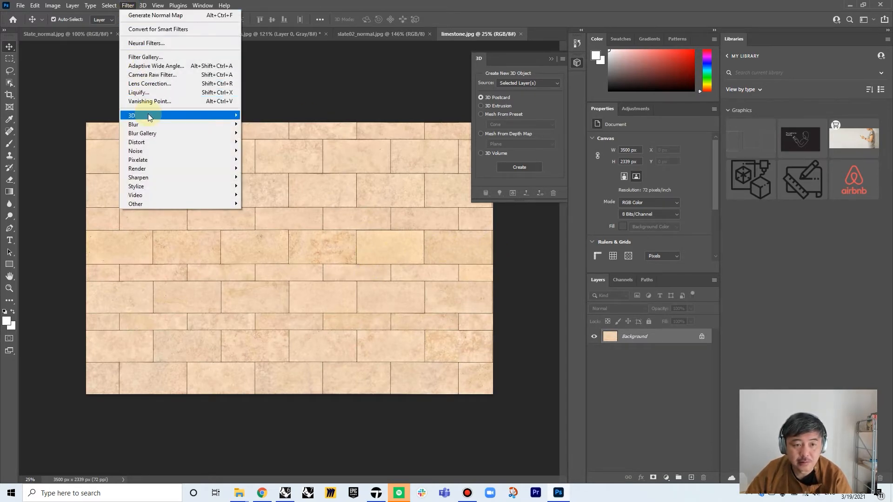
mouse_move(148, 117)
click(253, 124)
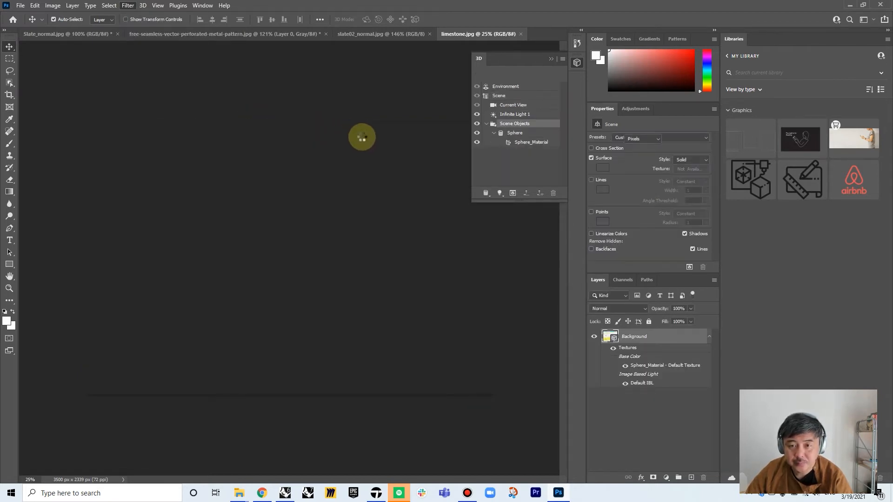
click(617, 354)
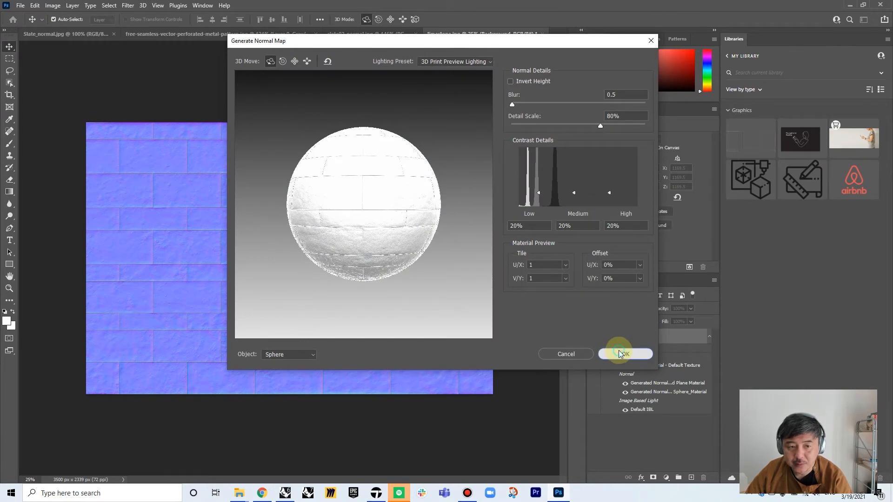
Step: Save the normal map as limestone_normal in the dp02_w10_tm_texture folder, as a maximum-quality progressive JPEG
click(20, 6)
click(48, 108)
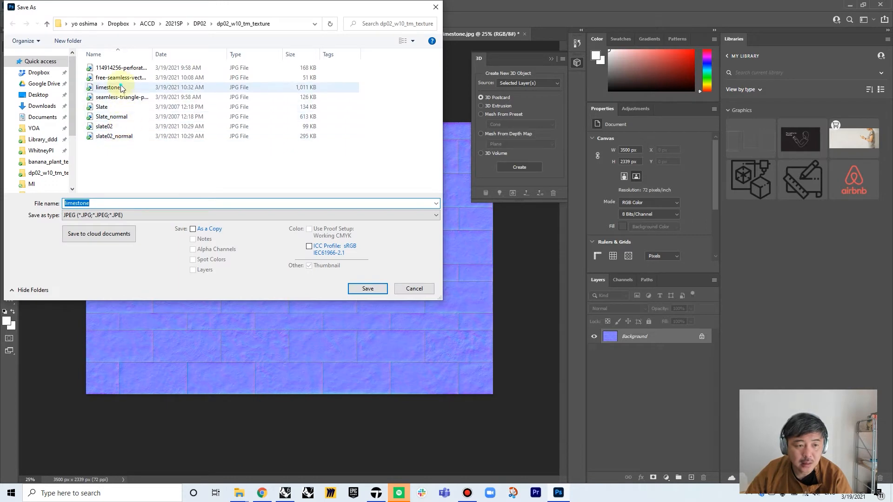
click(120, 88)
click(110, 204)
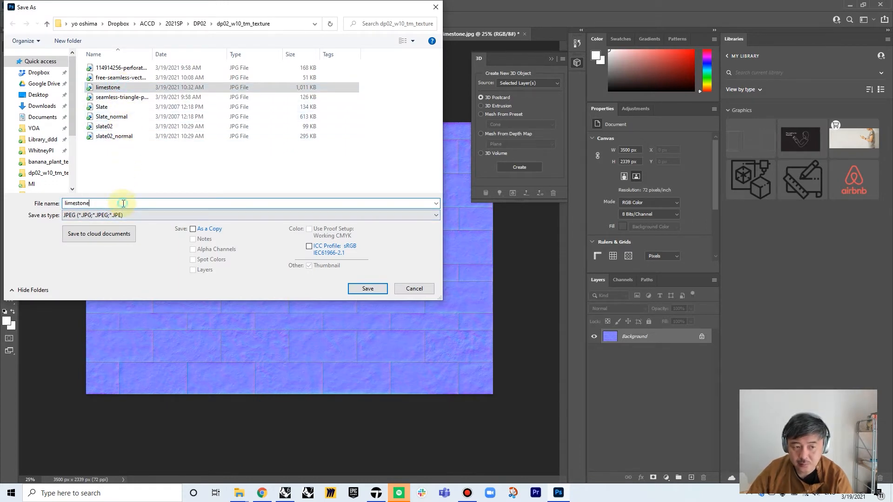
text(_normal)
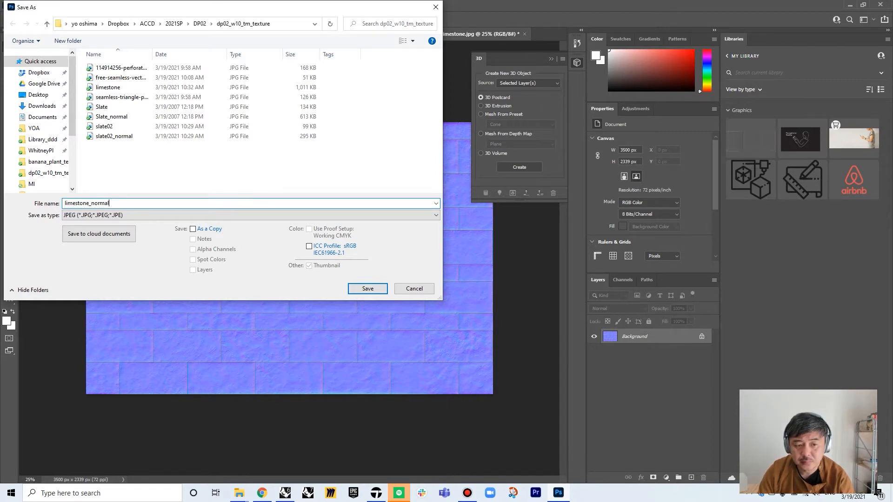
key(Return)
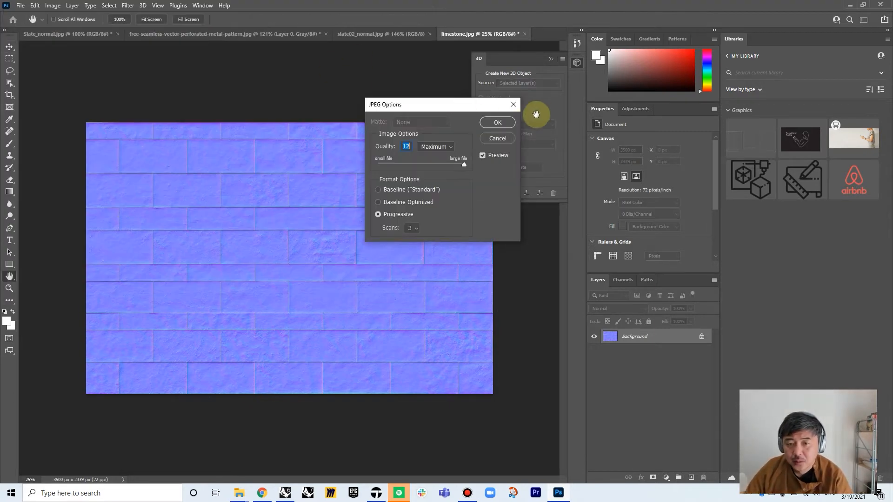
click(488, 123)
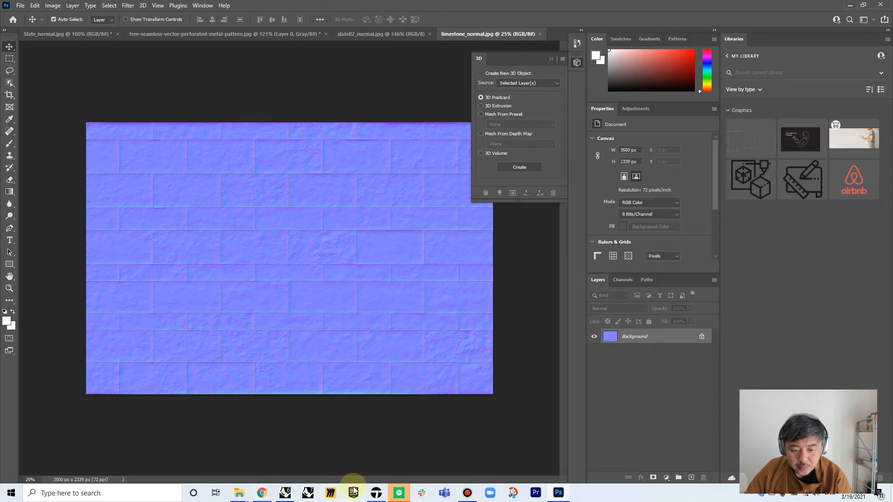
Step: Switch to Twinmotion and load limestone as the color texture of a new material on the slate partition
click(378, 494)
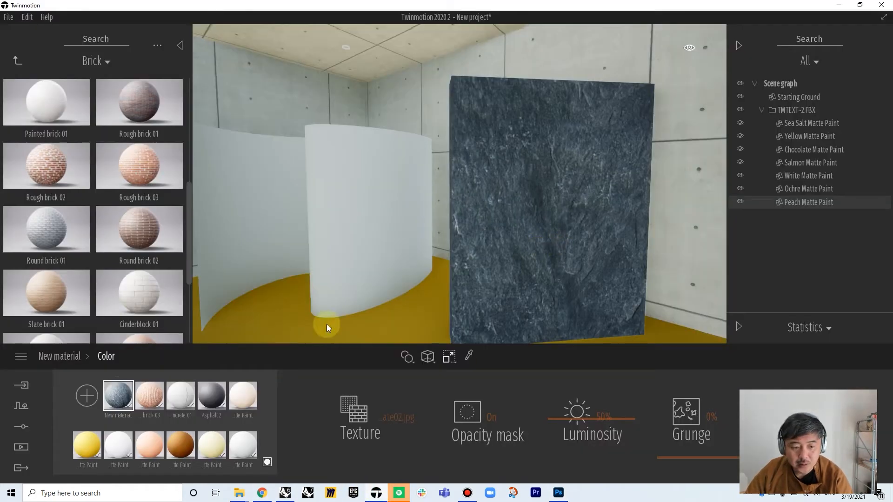
click(382, 440)
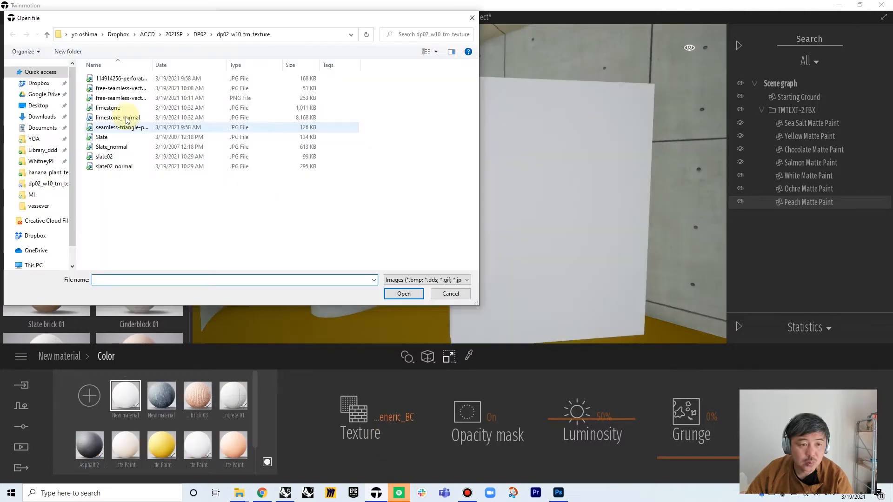
click(125, 109)
click(404, 294)
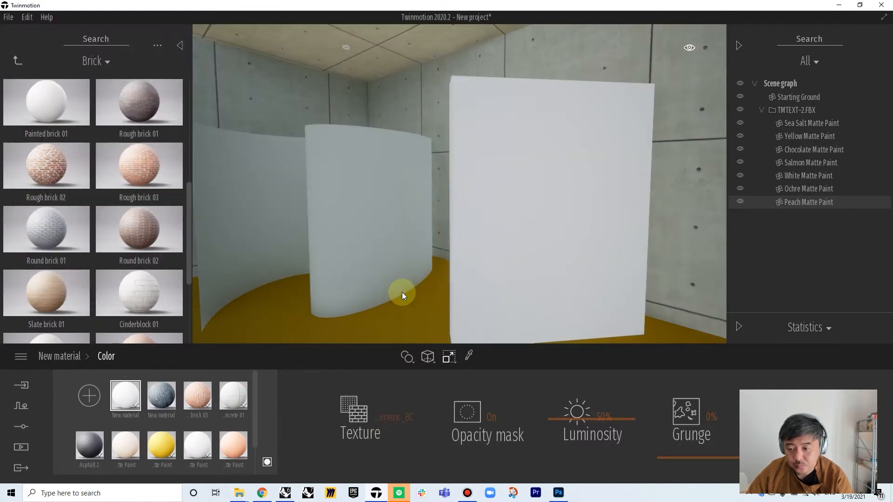
Step: Load limestone_normal from the dp02_w10_tm_texture folder as the new limestone material's bump texture
click(70, 357)
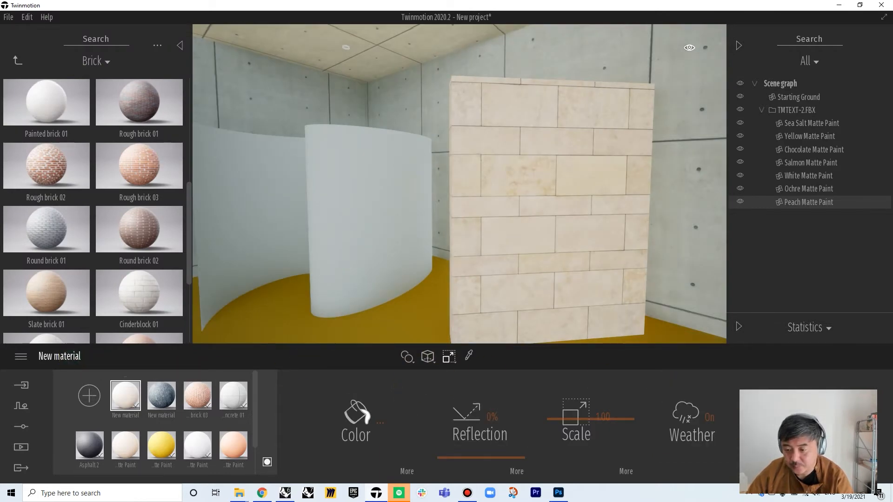
click(795, 421)
click(406, 472)
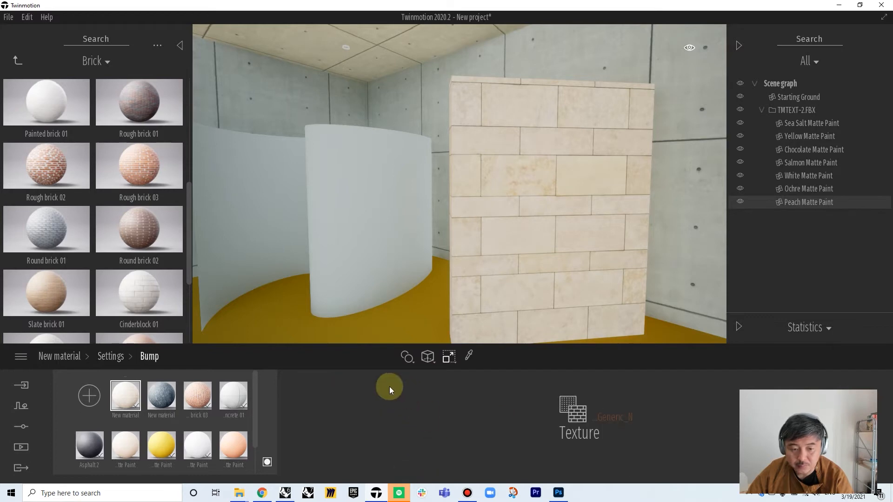
right_click(599, 415)
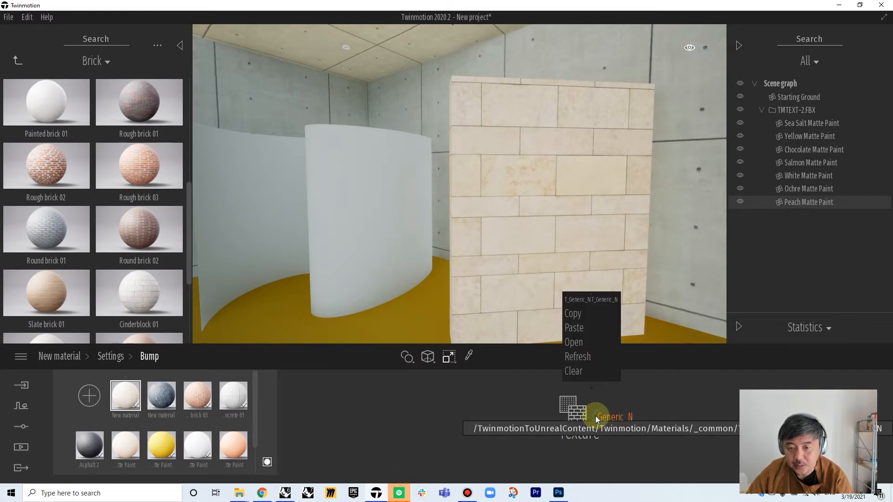
click(575, 344)
click(138, 119)
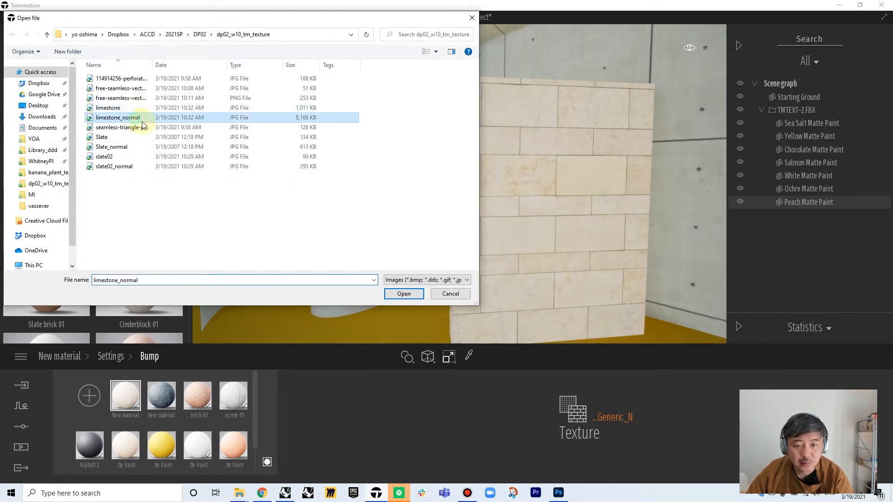
click(403, 293)
Step: Examine the limestone partition's surface and joints close up and from a distance within the pavilion
shift+middle_drag(604, 235, 634, 235)
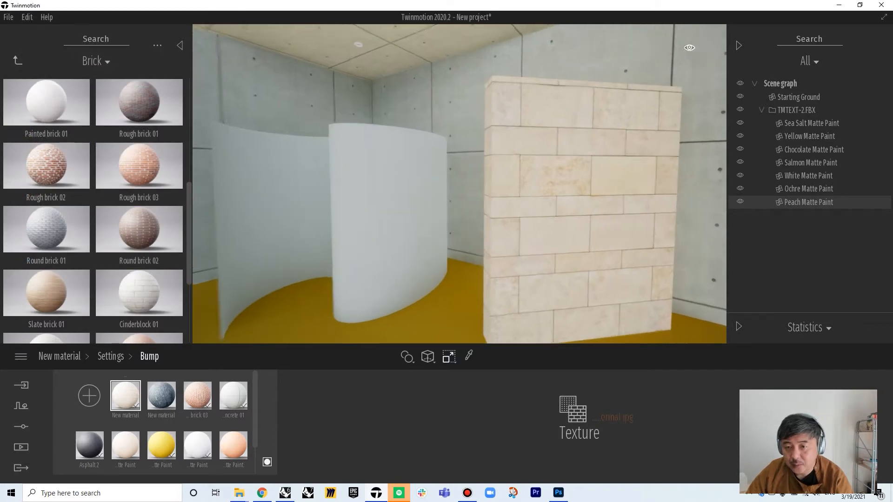
scroll(604, 236, up, 4)
scroll(603, 235, down, 3)
shift+middle_drag(459, 184, 577, 183)
scroll(515, 184, up, 3)
shift+middle_drag(515, 184, 344, 184)
scroll(459, 184, down, 2)
scroll(603, 233, down, 5)
shift+middle_drag(459, 184, 604, 233)
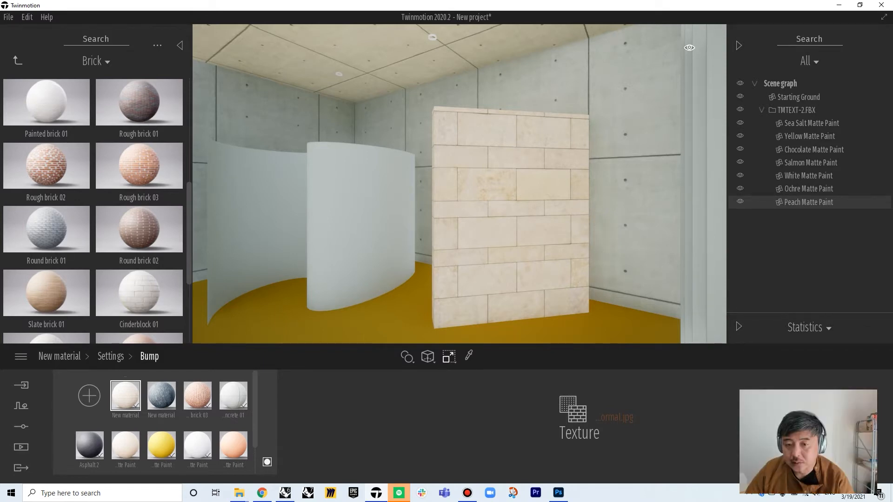
shift+middle_drag(459, 183, 593, 184)
scroll(459, 184, up, 3)
scroll(459, 184, down, 3)
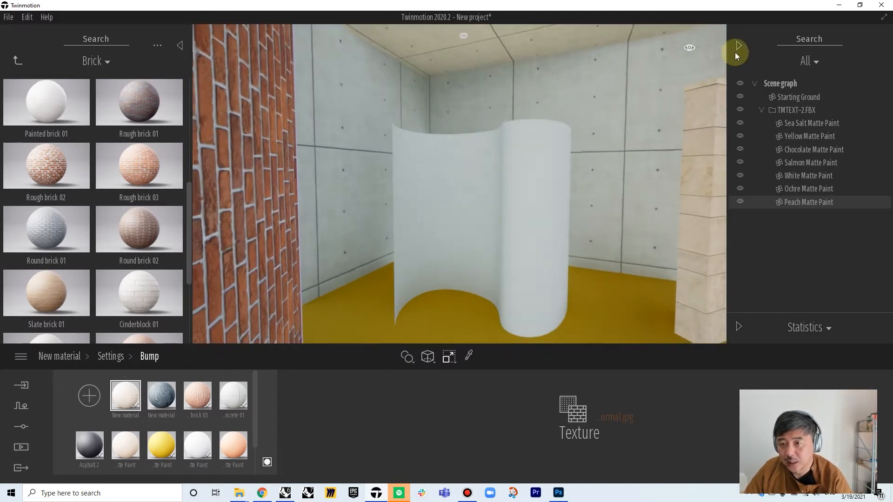
Step: Adjust the viewport navigation setting and apply Ochre Matte Paint to the curved white partition
mouse_move(690, 46)
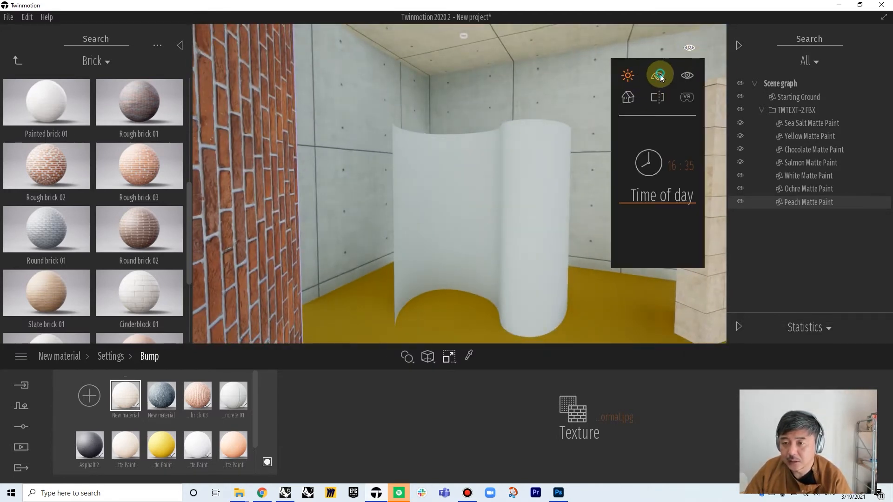
click(659, 76)
click(664, 229)
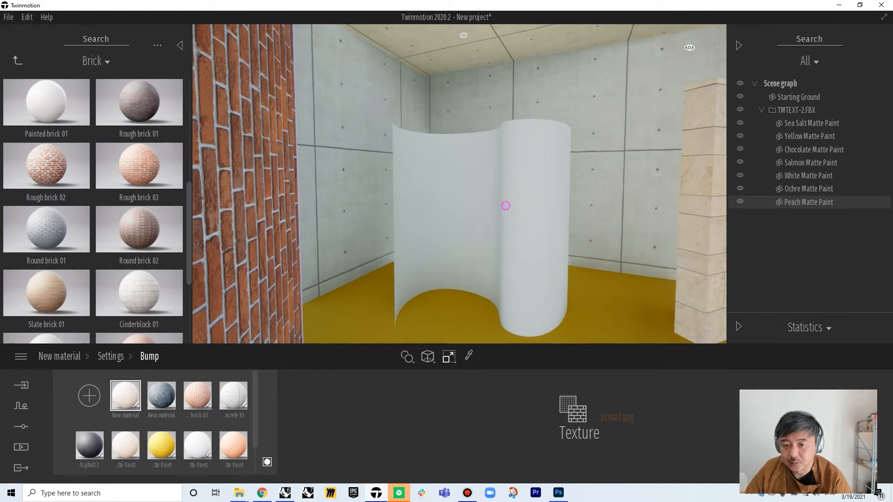
scroll(504, 214, up, 4)
right_drag(459, 184, 540, 184)
right_drag(361, 288, 305, 288)
key(s)
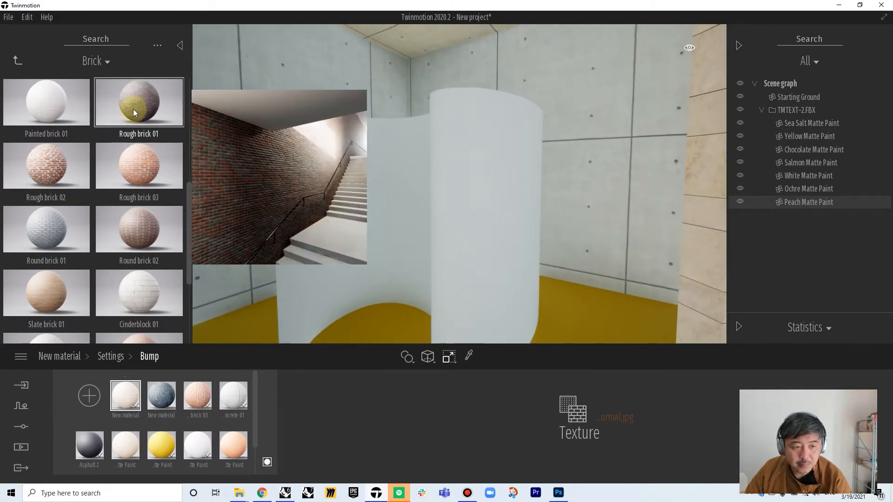
drag(156, 448, 440, 179)
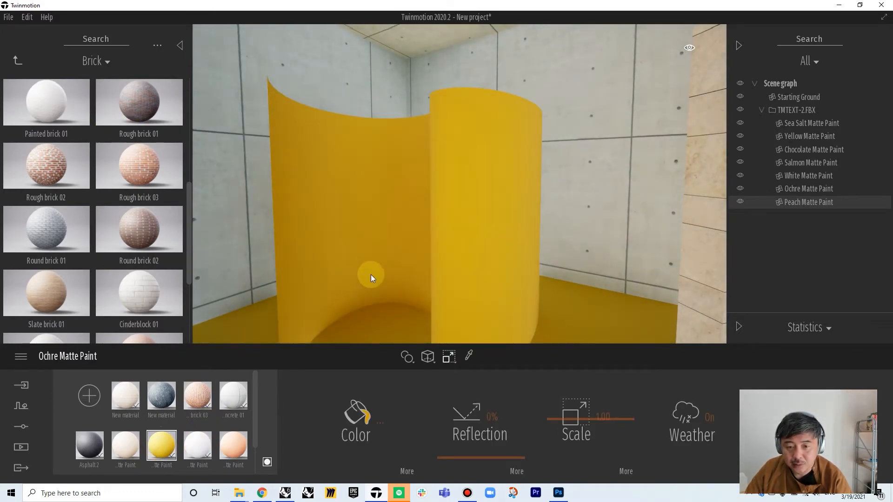
Step: Examine the ochre curved partition's inner and outer faces from several sides
mouse_move(370, 274)
right_down()
mouse_move(316, 274)
mouse_move(530, 274)
mouse_move(614, 300)
mouse_move(458, 254)
mouse_move(368, 253)
right_up()
key(a)
key(w)
key(a)
key(s)
key(w)
key(d)
key(d)
key(s)
key(a)
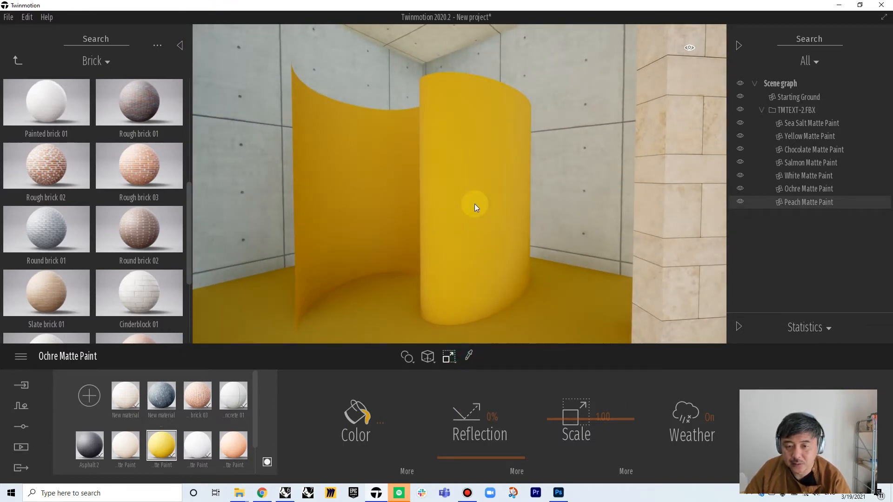
Step: Turn on the Two-sided option for the curved partition's Ochre Matte Paint material
click(469, 204)
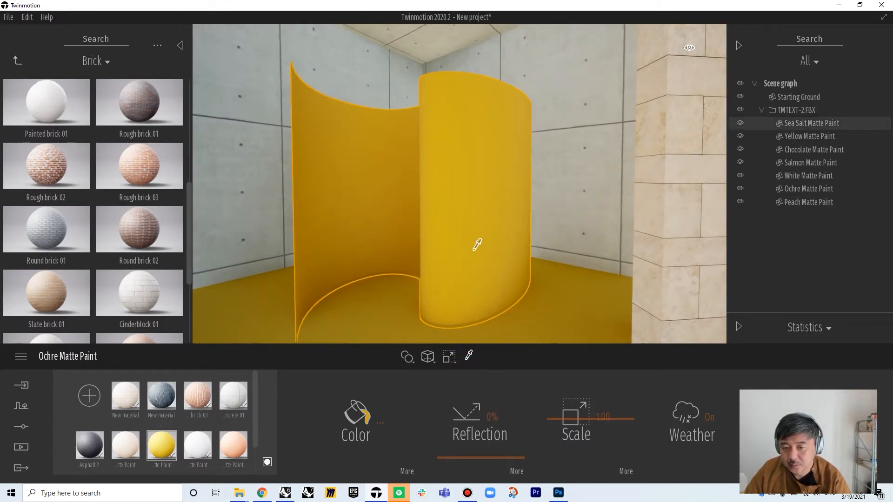
click(795, 421)
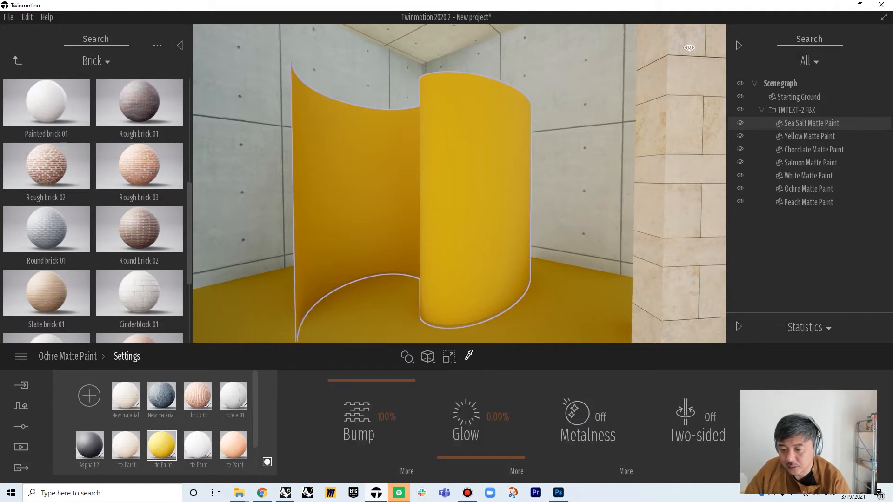
shift+middle_drag(507, 256, 619, 256)
shift+middle_drag(459, 209, 495, 209)
click(709, 416)
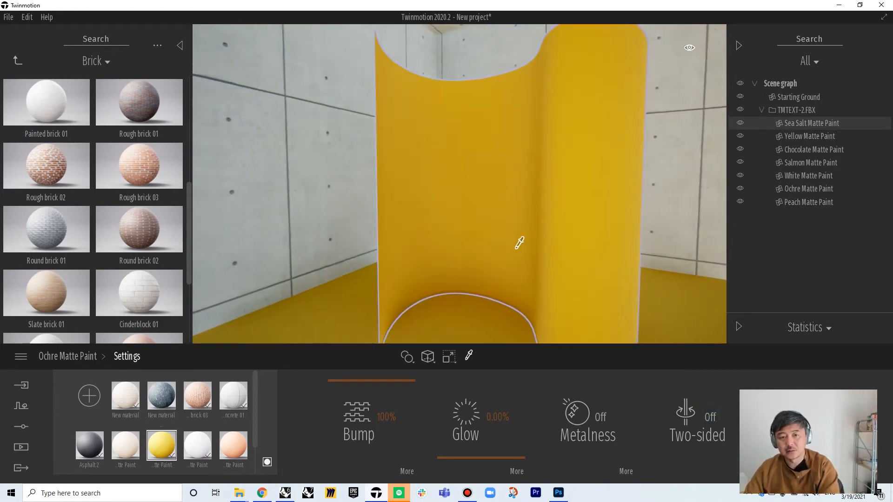
mouse_move(518, 244)
middle_down()
mouse_move(426, 243)
mouse_move(588, 244)
mouse_move(458, 244)
mouse_move(518, 243)
middle_up()
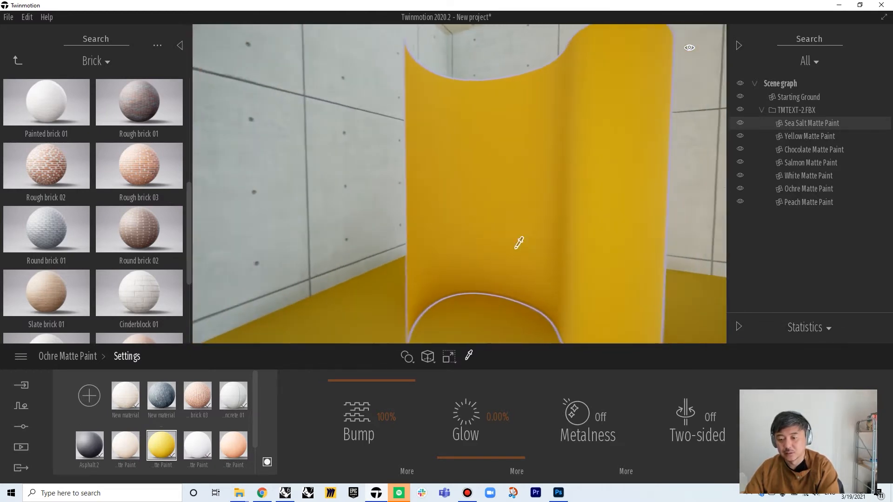
click(709, 411)
middle_drag(560, 282, 655, 282)
scroll(655, 281, down, 3)
key(s)
key(d)
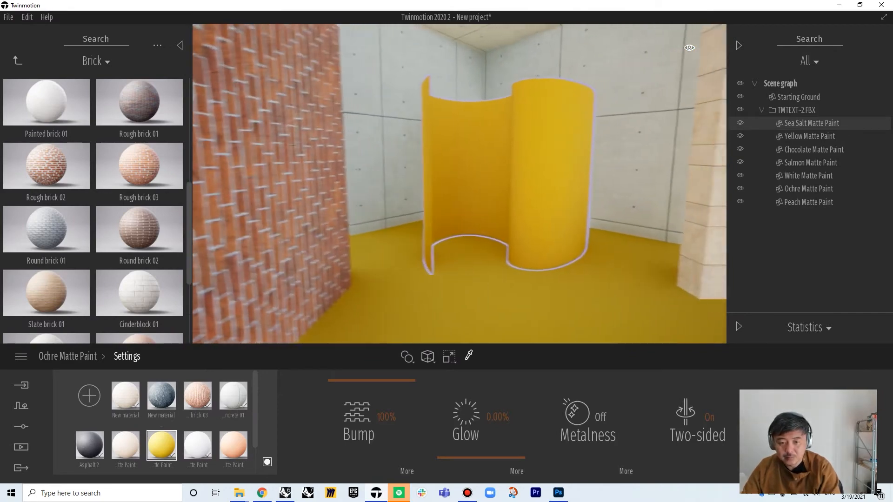
key(s)
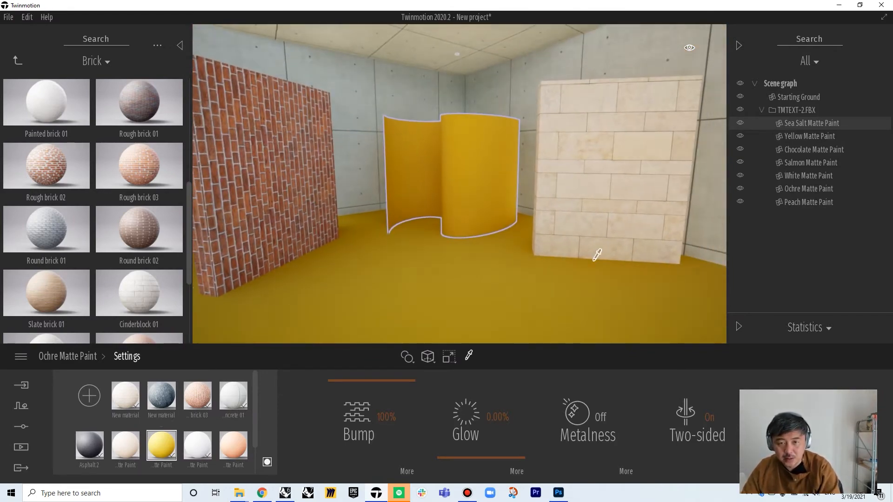
Step: Apply the Maple 03 C wood material from the Wood library to the pavilion's floor and curved partition
click(18, 59)
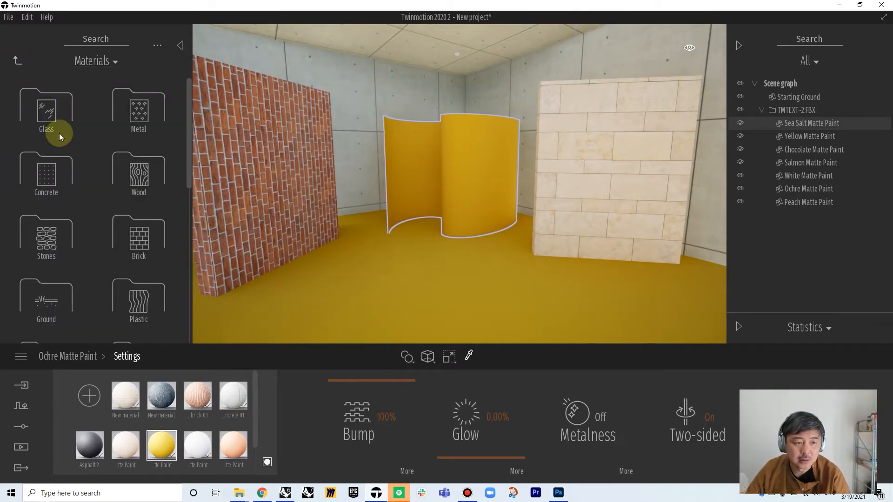
click(123, 184)
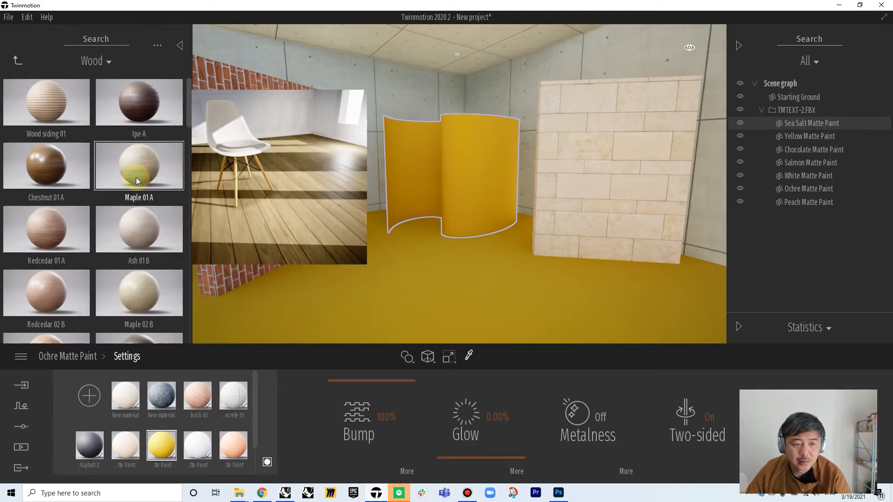
scroll(133, 241, down, 4)
scroll(132, 247, down, 2)
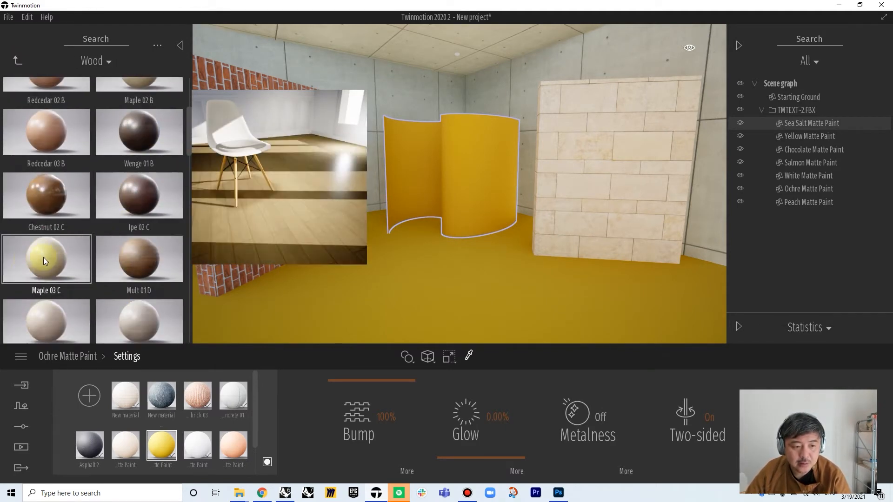
drag(44, 258, 431, 269)
right_drag(432, 270, 532, 261)
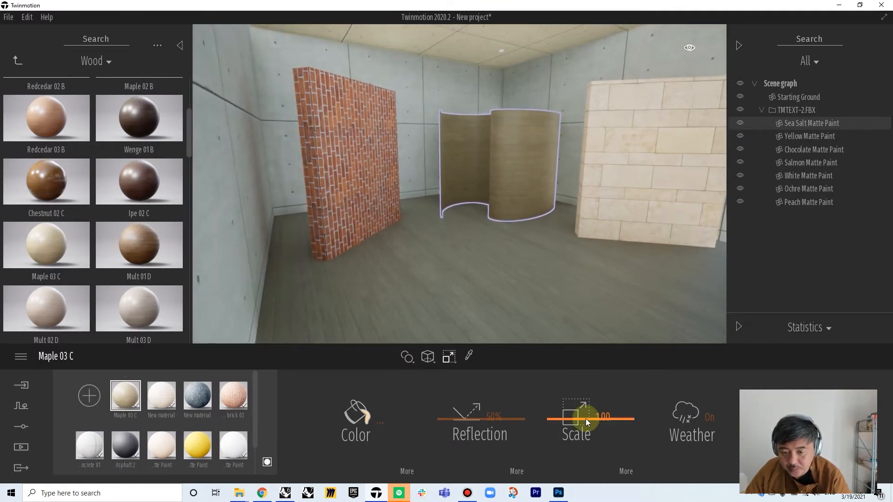
Step: Set the Maple 03 C material's scale to 0.81 and open its additional scale settings
drag(585, 421, 586, 428)
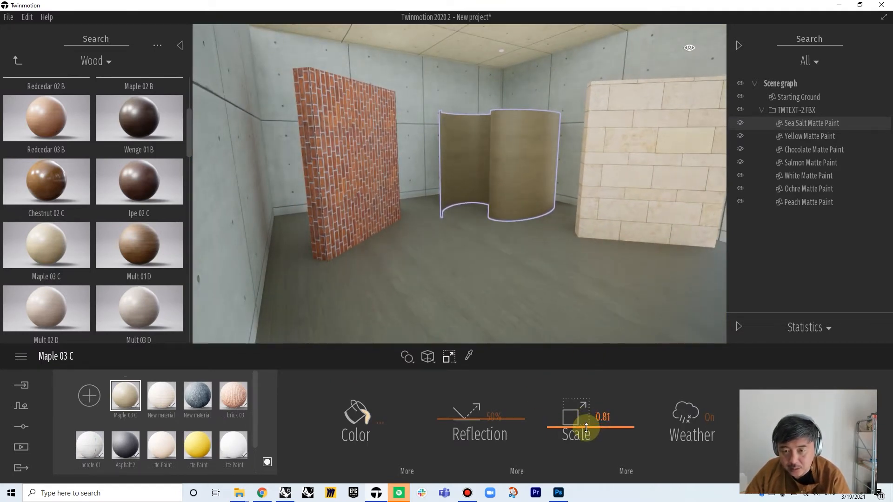
click(622, 470)
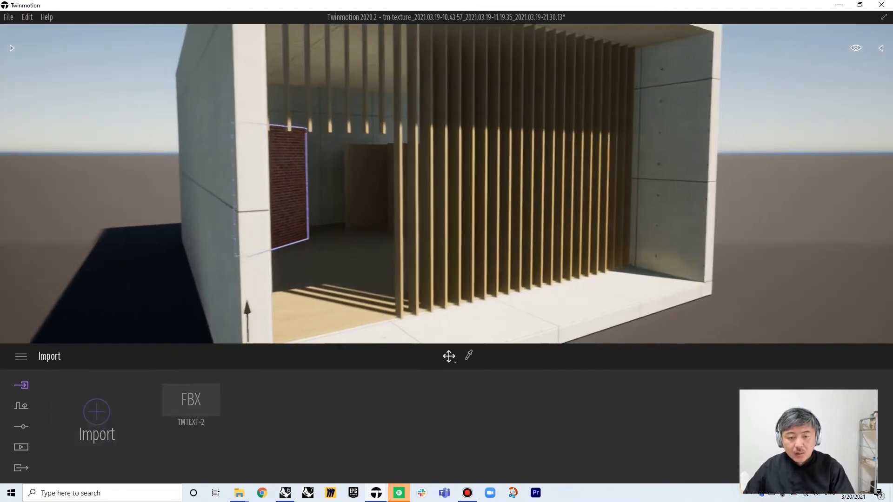
Step: Examine the vertical slats, brick wall, wooden curved partition and limestone wall while moving from outside into the pavilion
key(w)
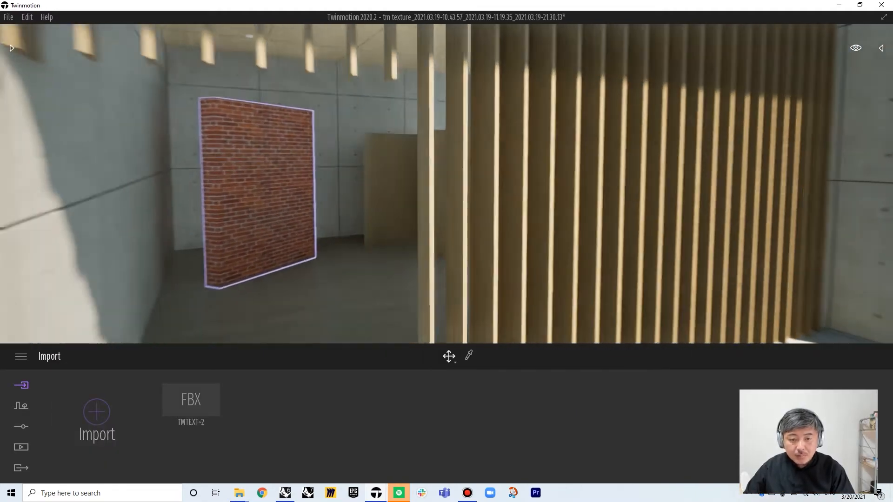
key(s)
key(w)
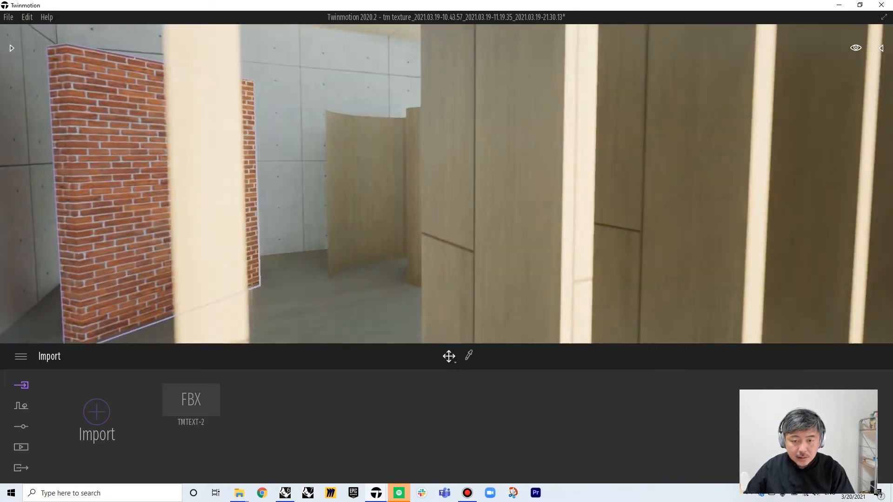
key(w)
key(s)
key(a)
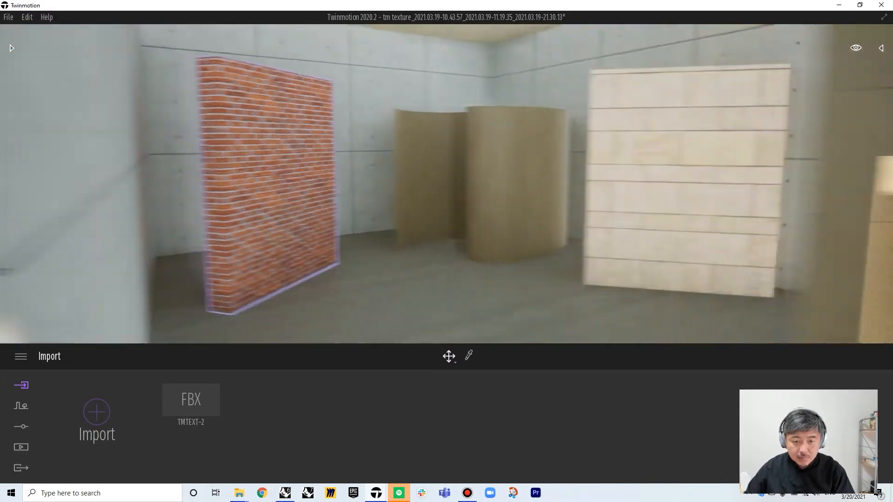
key(w)
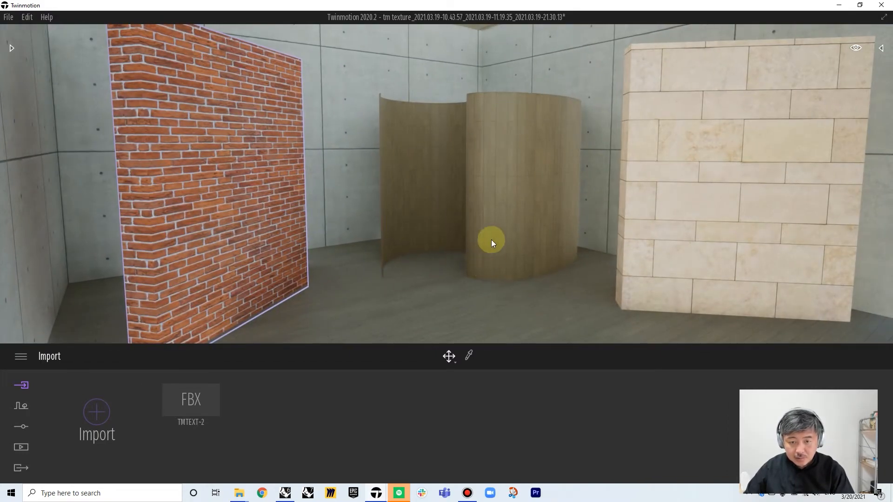
right_drag(491, 239, 568, 271)
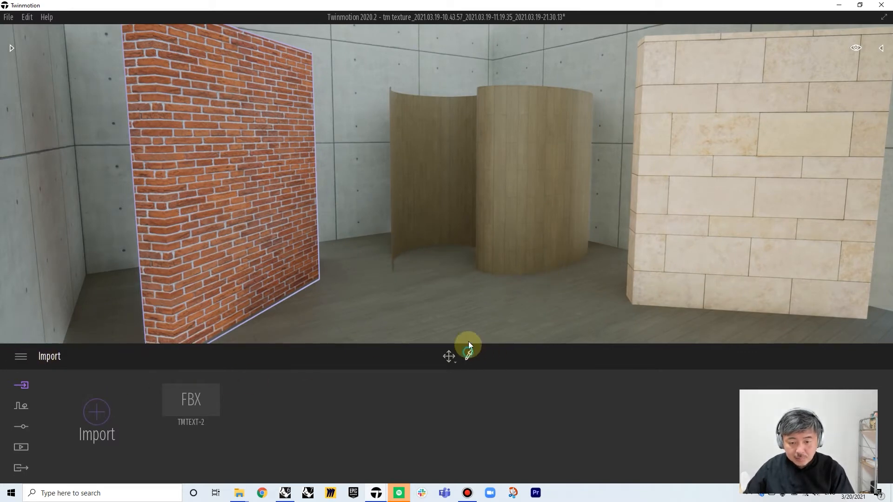
Step: Sample the curved wall's material and try a material from the Brick library on the floor
click(501, 236)
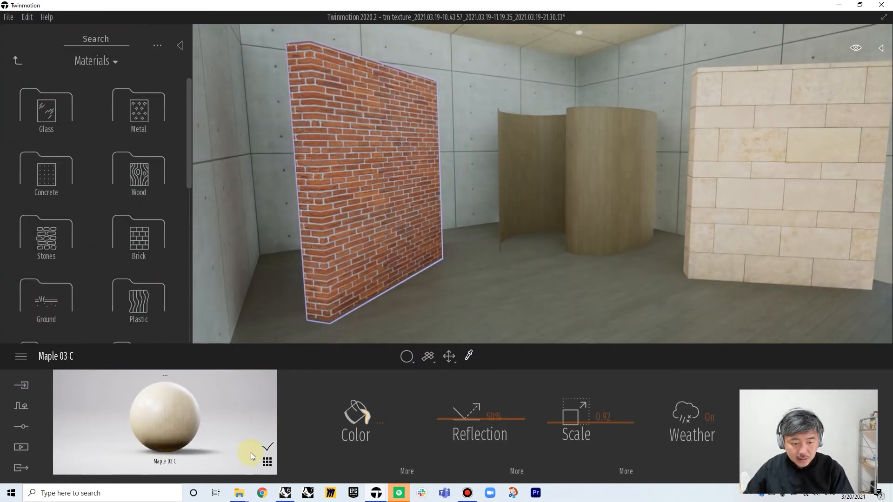
click(140, 235)
drag(140, 235, 528, 255)
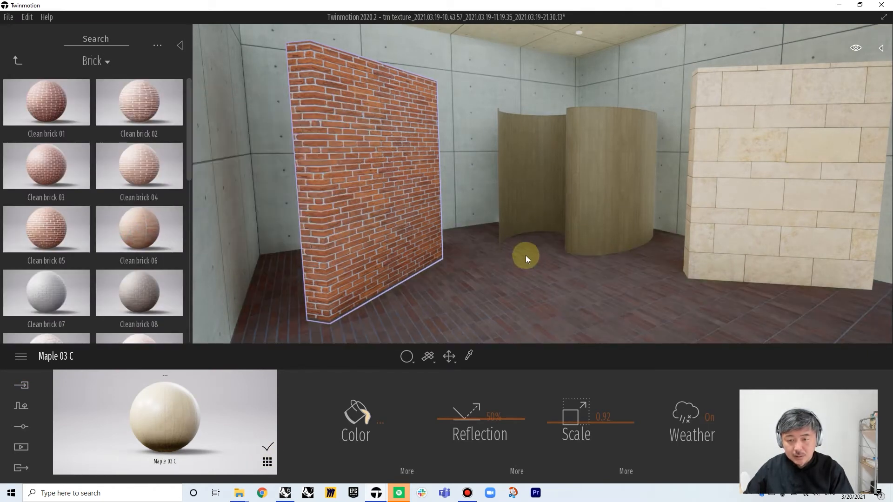
drag(423, 325, 164, 289)
Step: Set material application to Replace material and replace the floor's Maple 03 C with Cinderblock 03 throughout the scene
scroll(127, 236, down, 5)
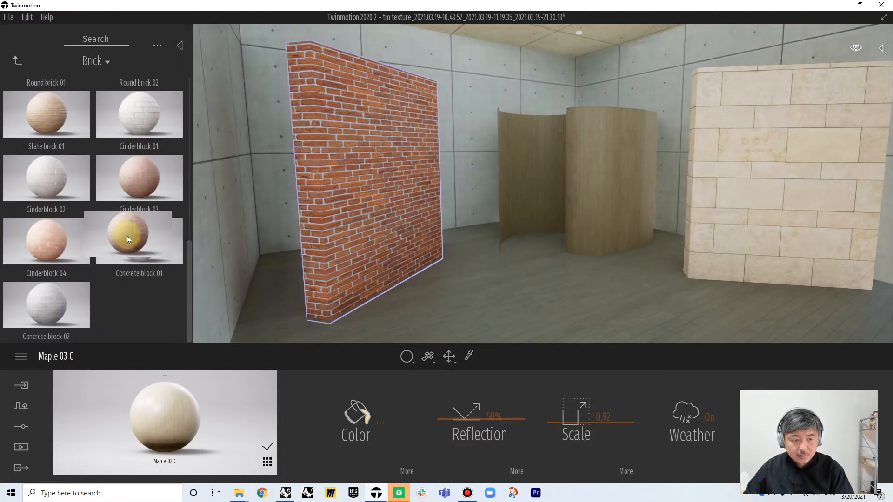
click(407, 356)
click(409, 331)
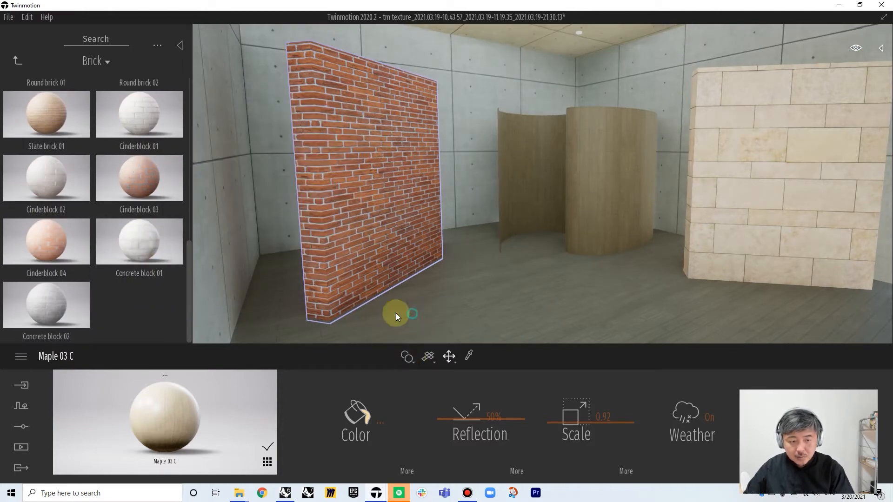
mouse_move(136, 182)
drag(135, 182, 540, 255)
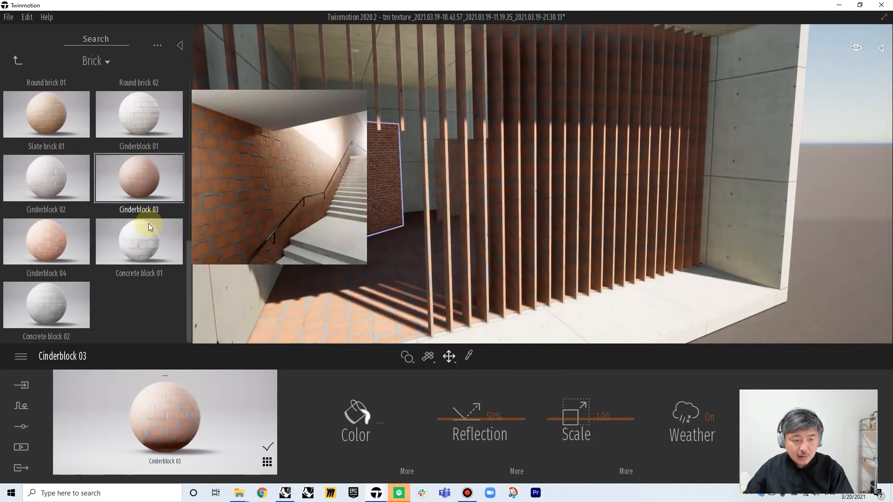
Step: Replace the shared material with Concrete block 01, and replace that with Cinderblock 03 on the floor, fins and curved wall
drag(149, 223, 391, 258)
mouse_move(107, 184)
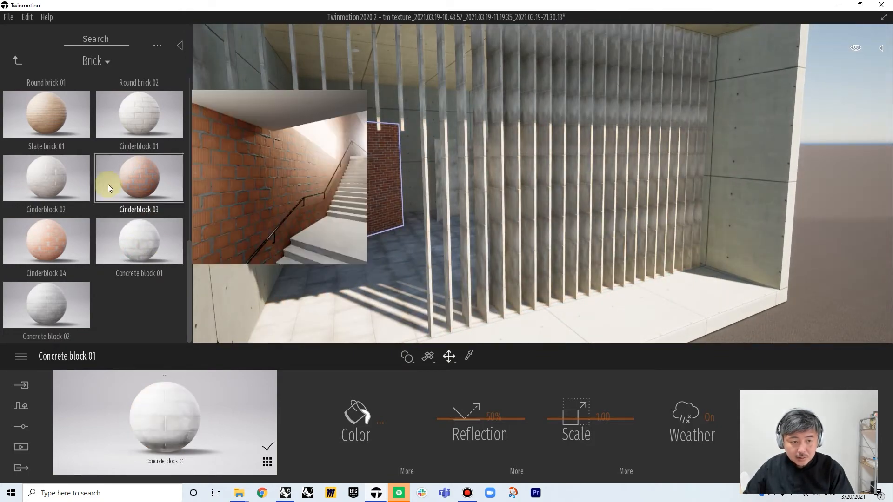
drag(162, 180, 359, 300)
key(w)
right_drag(359, 300, 381, 300)
key(w)
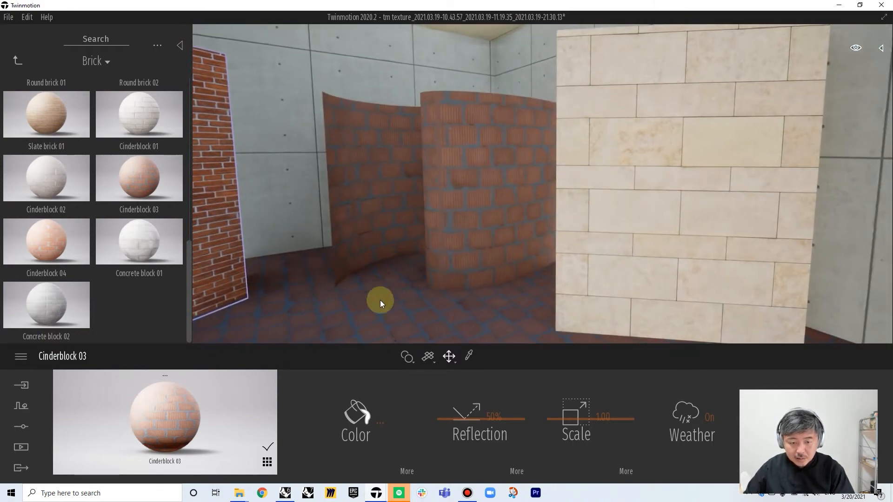
Step: Set material application to Apply to object and apply the scene's Maple 03 C material to the floor
click(413, 363)
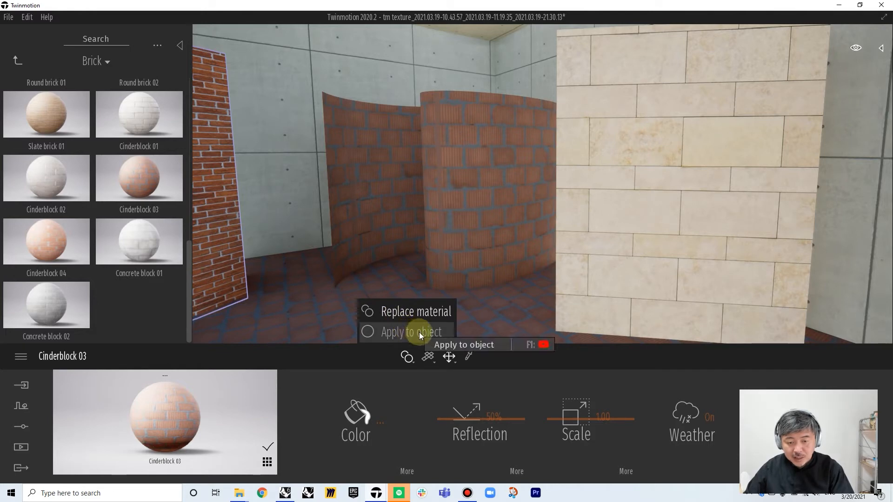
click(420, 332)
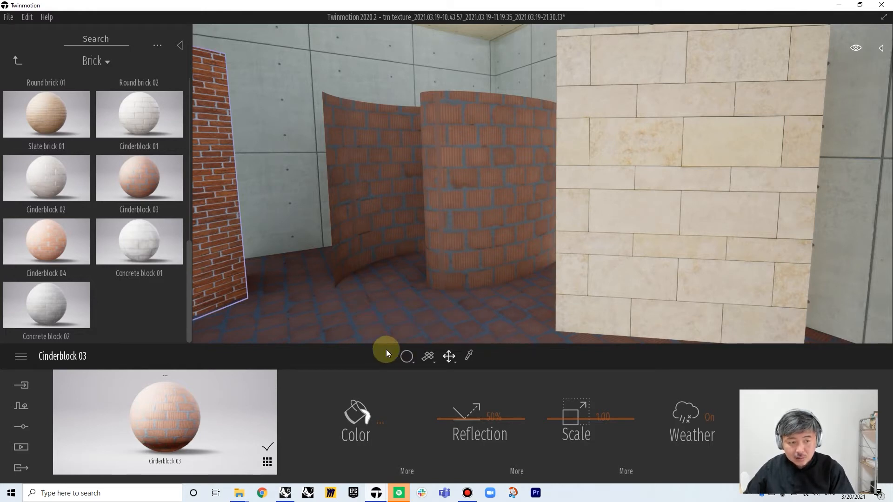
click(268, 463)
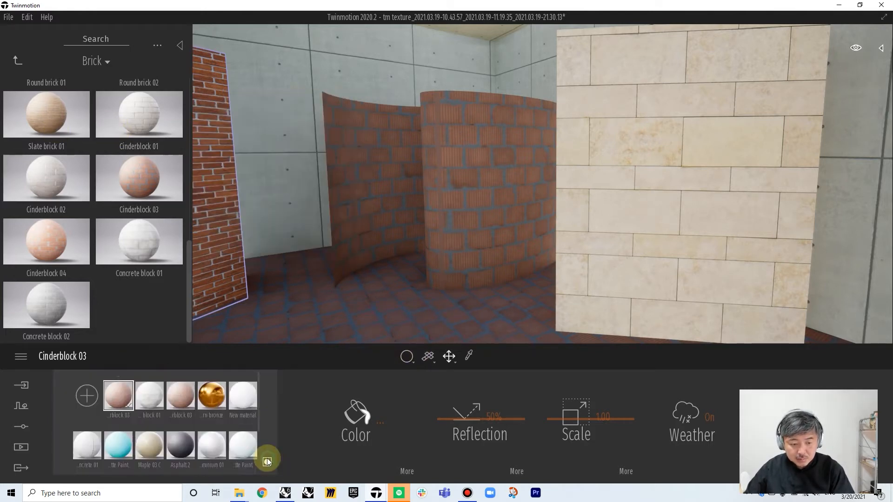
click(188, 447)
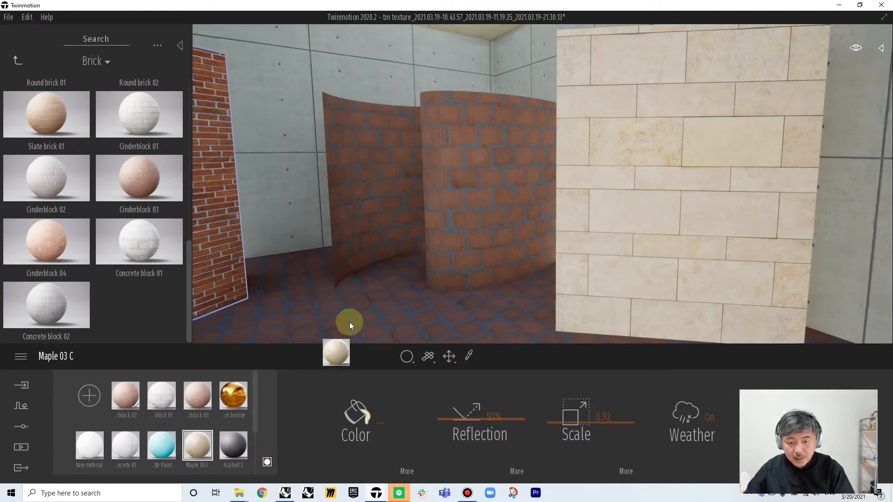
drag(350, 322, 349, 322)
key(s)
key(w)
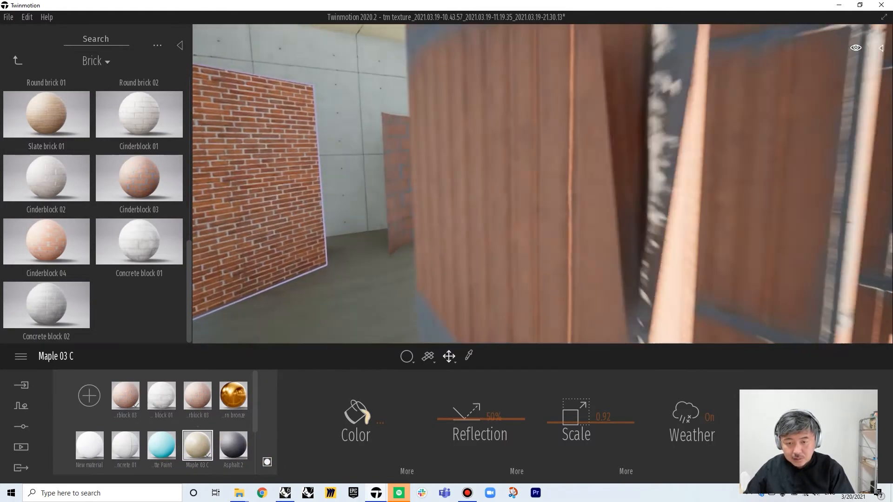
key(s)
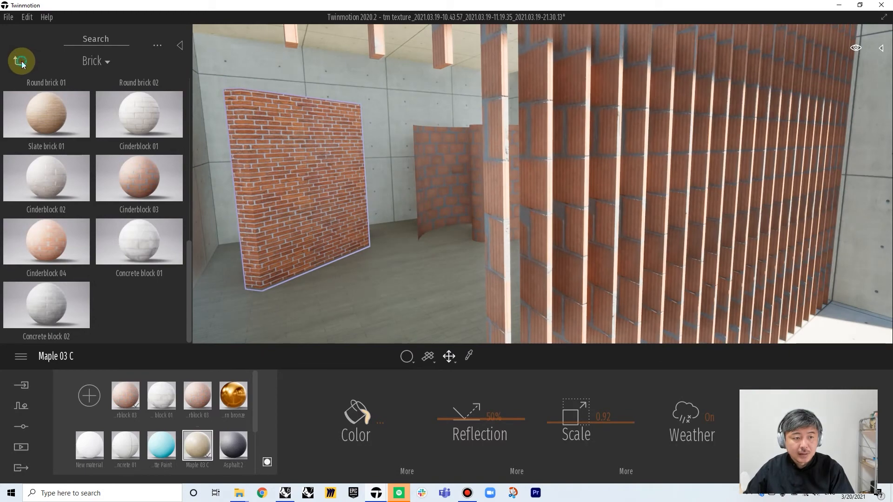
Step: Apply Brushed aluminium 01 from the Metal library to the vertical facade fins
click(21, 60)
click(138, 116)
mouse_move(139, 116)
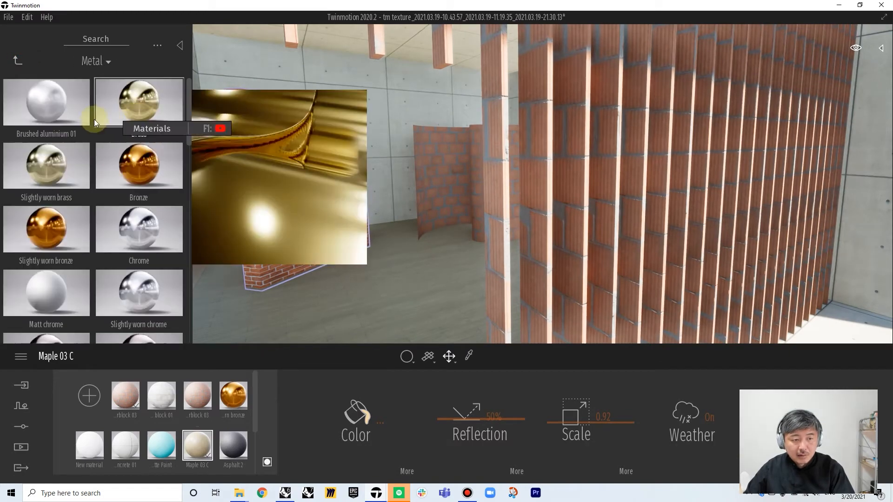
mouse_move(62, 107)
mouse_down()
mouse_move(513, 254)
mouse_move(501, 251)
mouse_up()
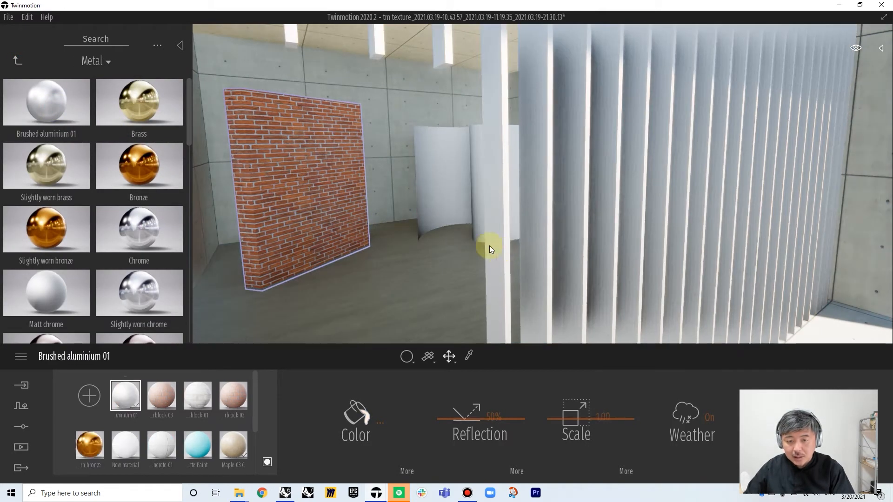
key(w)
mouse_move(489, 245)
right_down()
mouse_move(372, 246)
mouse_move(452, 263)
mouse_move(335, 253)
mouse_move(352, 234)
mouse_move(257, 206)
mouse_move(464, 185)
mouse_move(492, 204)
mouse_move(512, 204)
mouse_move(489, 178)
mouse_move(491, 196)
right_up()
key(s)
key(w)
key(s)
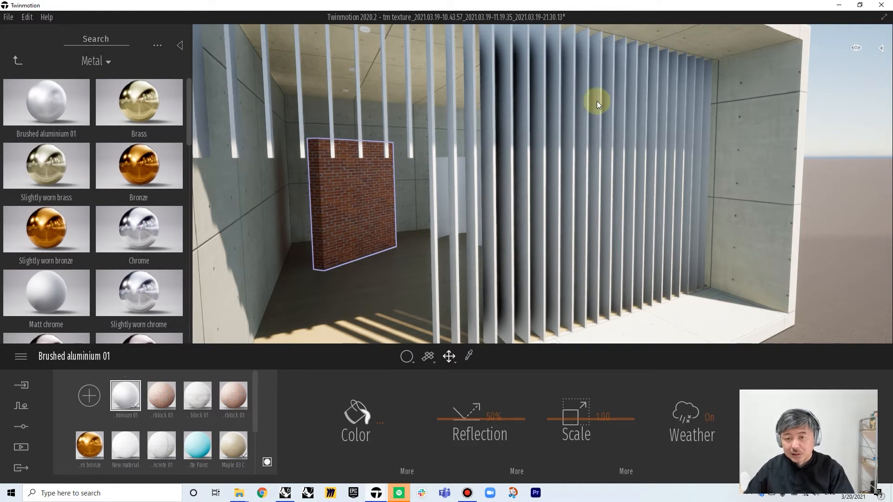
right_drag(539, 197, 552, 197)
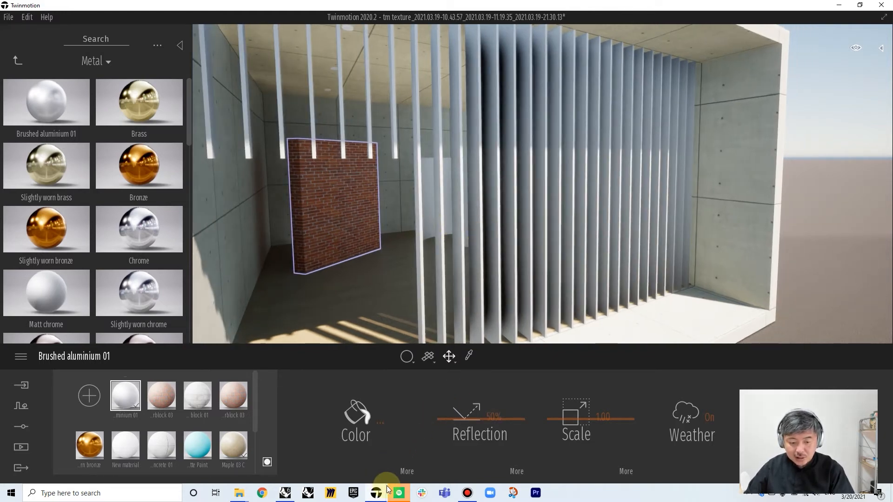
Step: Switch to Rhino and select the curved wall behind the vertical fins
mouse_move(285, 496)
click(294, 444)
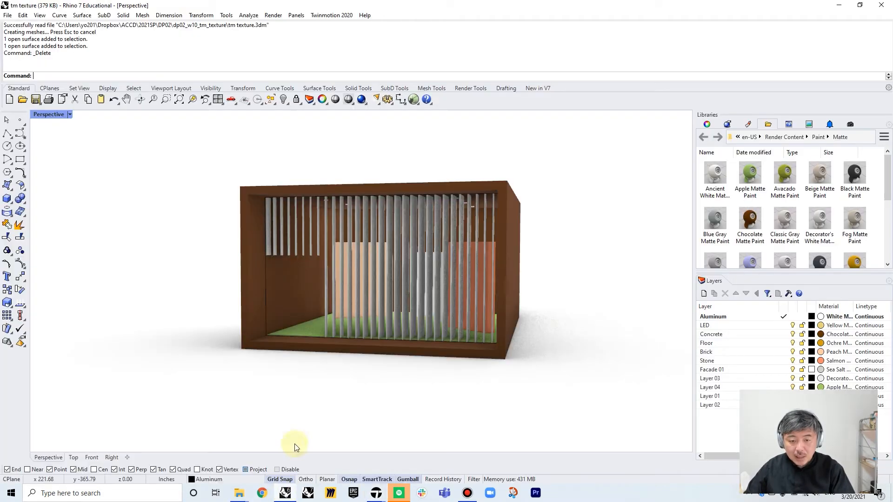
right_drag(458, 300, 402, 282)
scroll(402, 282, up, 5)
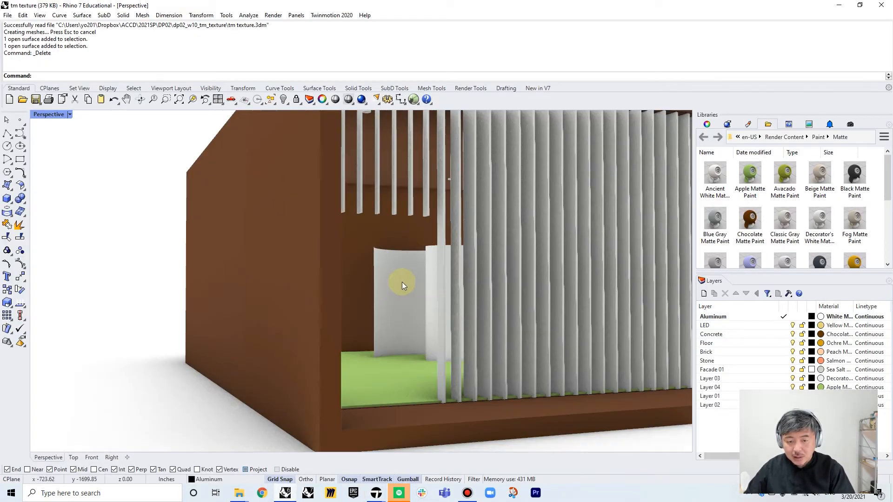
click(392, 295)
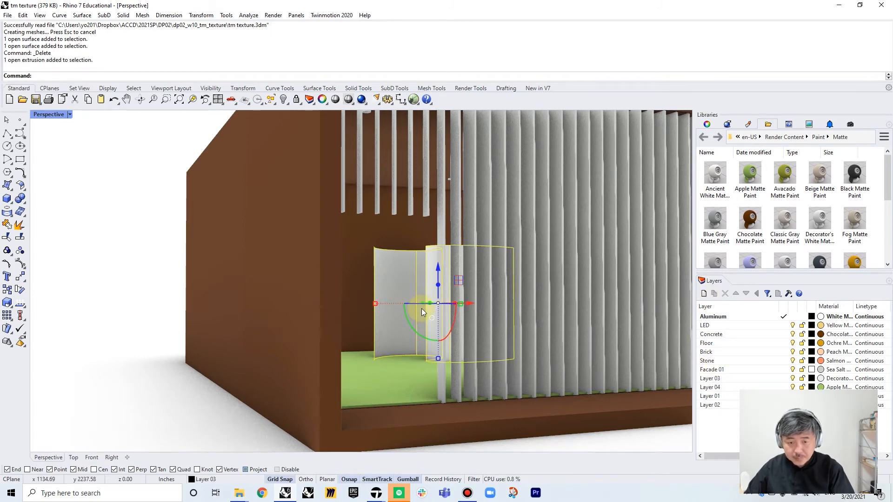
shift+right_drag(448, 310, 366, 316)
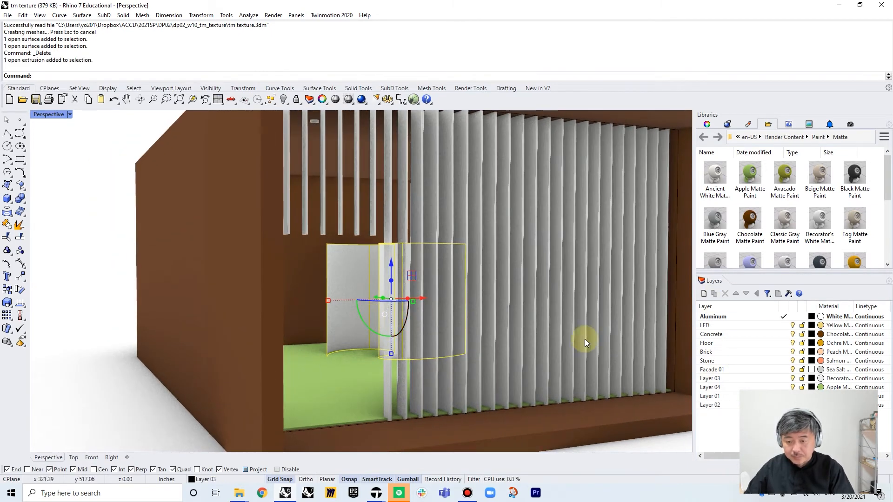
Step: Add two new layers and name the second one "curvy wall"
click(704, 294)
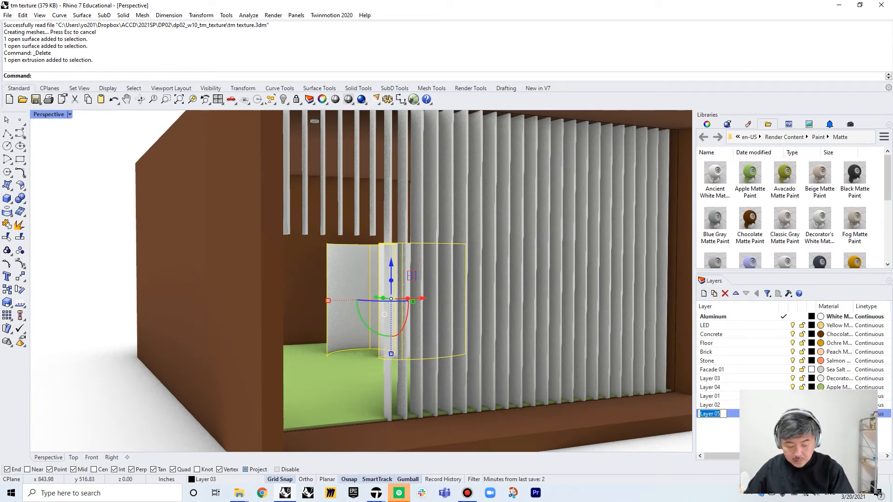
key(Tab)
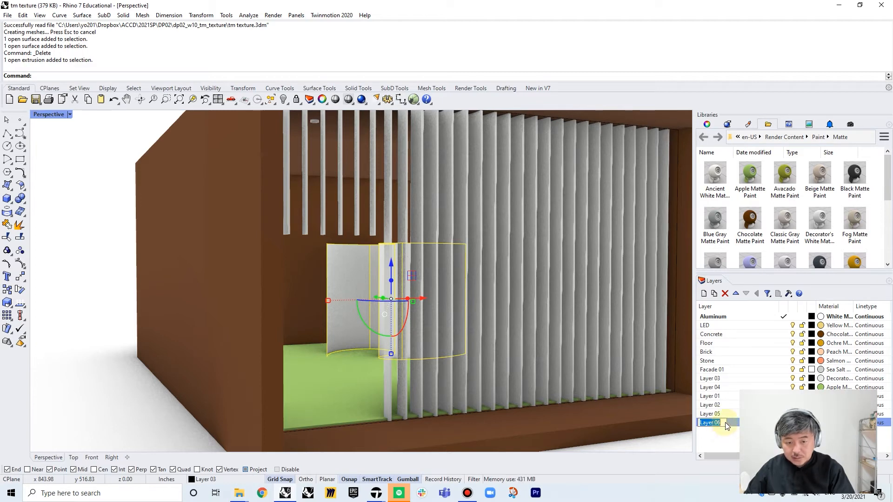
text(curv)
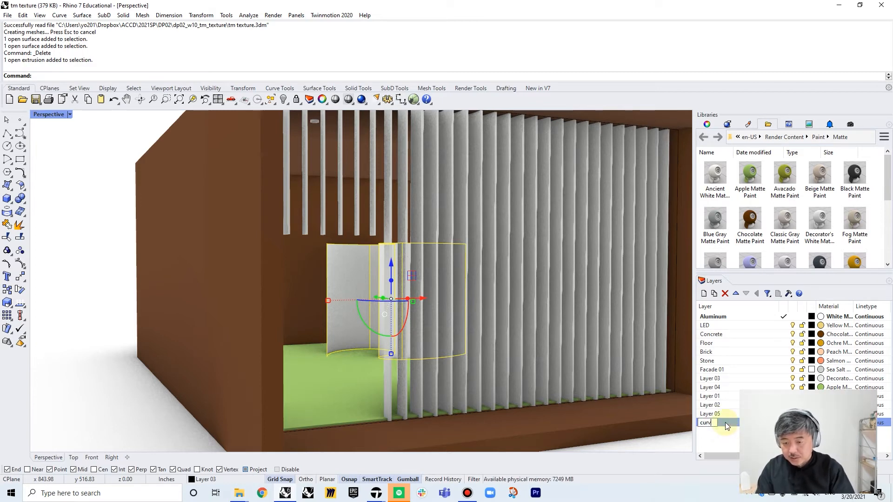
text(y wall)
key(Return)
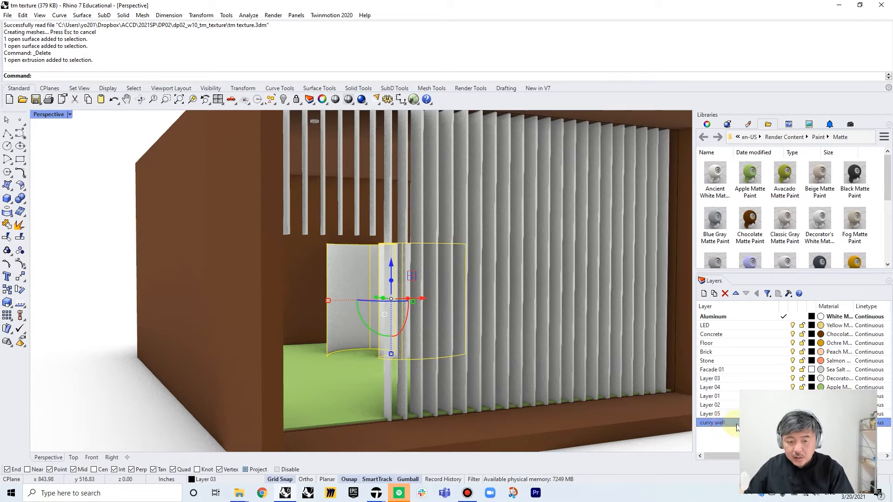
Step: Move the selected curved wall to the "curvy wall" layer and assign it Black Matte Paint
right_click(734, 429)
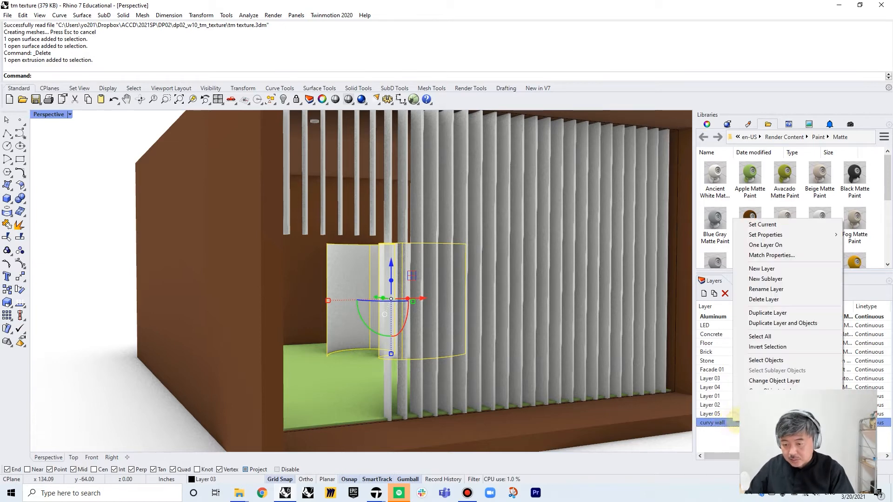
click(764, 384)
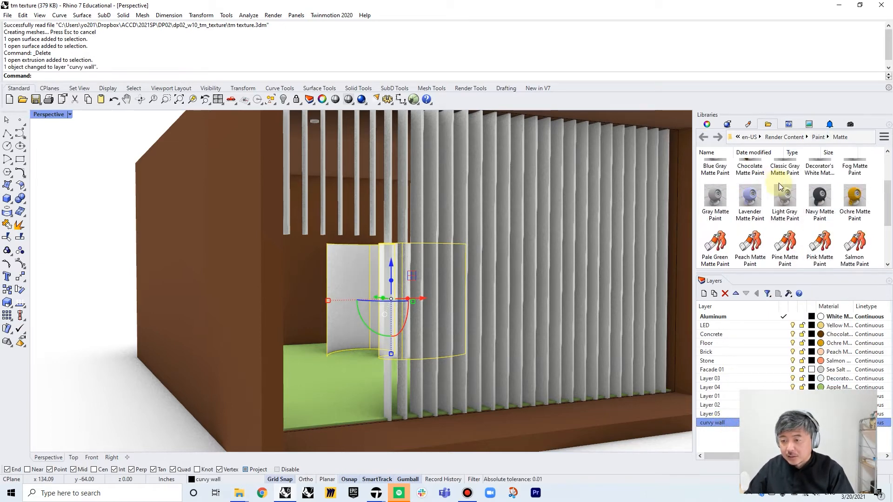
click(855, 172)
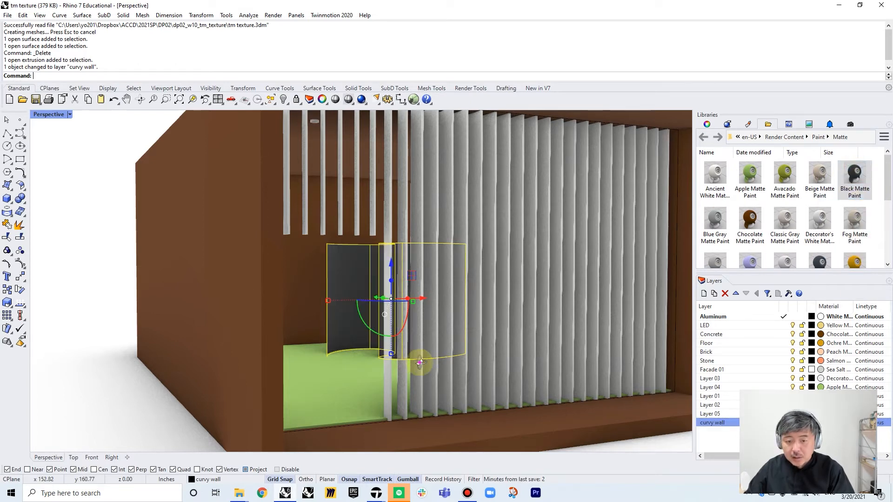
scroll(424, 361, up, 5)
scroll(423, 361, up, 3)
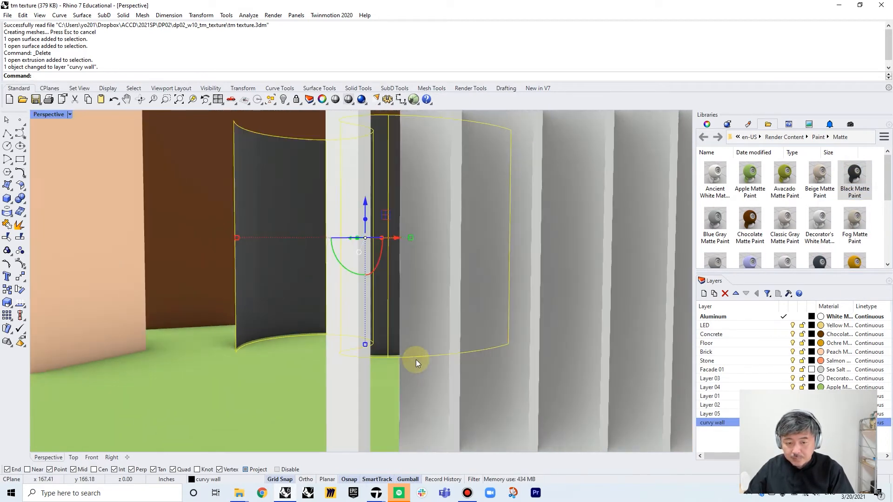
scroll(403, 363, down, 6)
scroll(370, 363, down, 5)
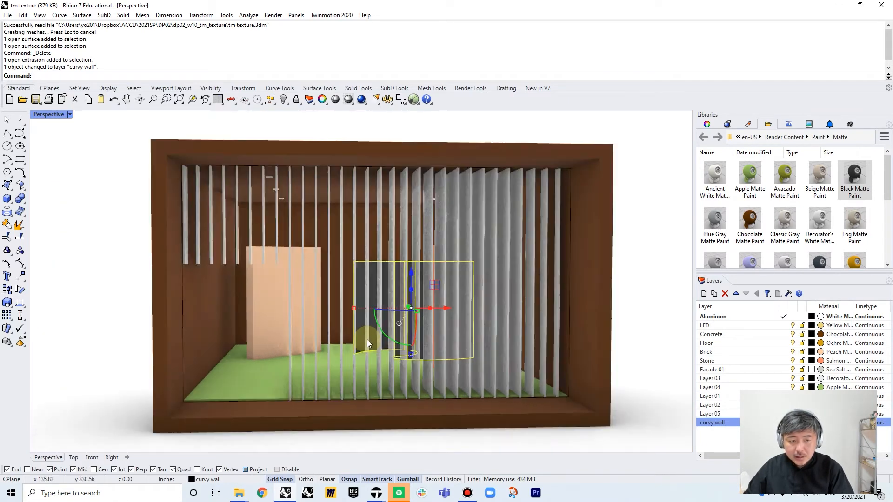
Step: Switch to the four-viewport layout and draw an upright rectangular plane beside the box in the Front view
double_click(54, 115)
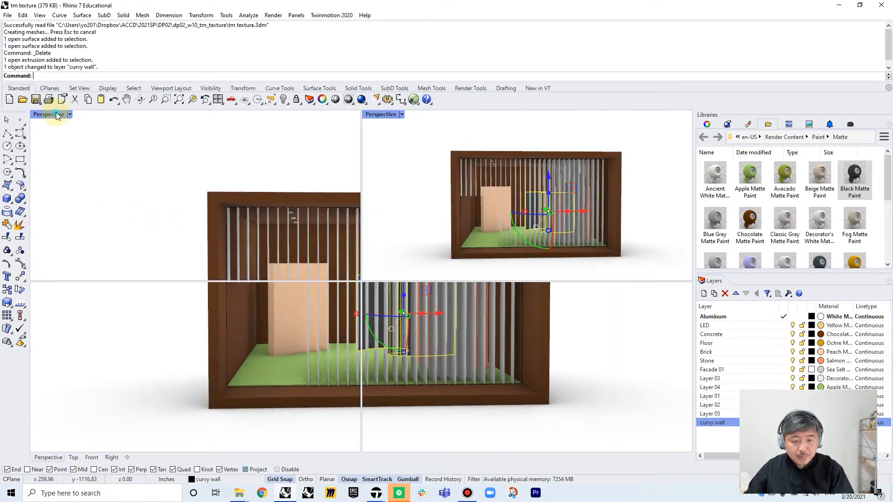
click(11, 189)
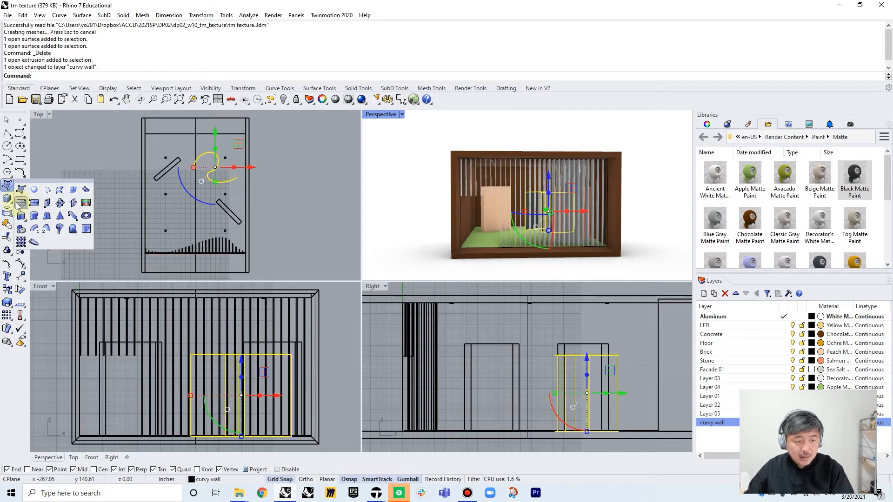
click(22, 204)
mouse_move(224, 365)
right_down()
mouse_move(239, 369)
mouse_move(229, 368)
right_up()
scroll(223, 366, down, 3)
click(210, 352)
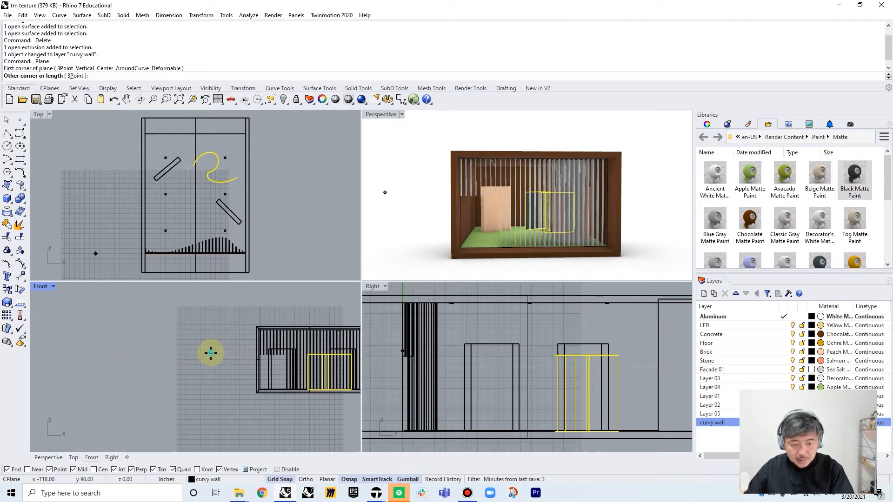
click(245, 393)
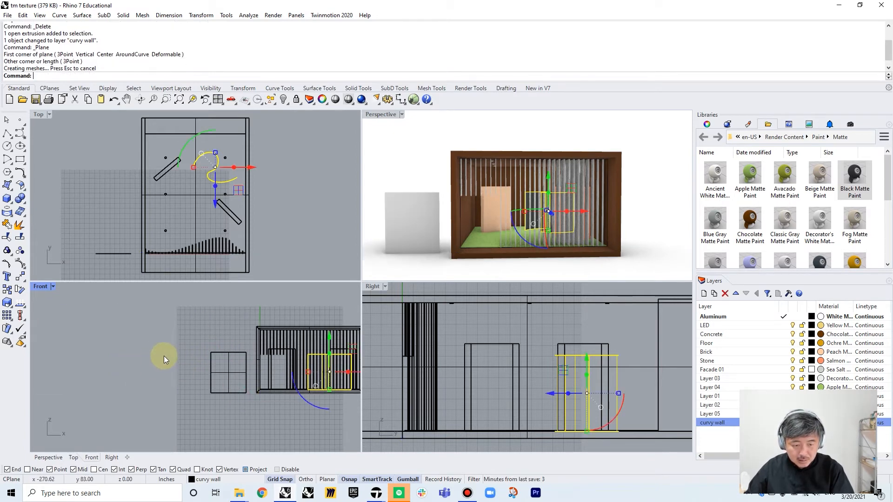
Step: Draw a second, slightly taller rectangular plane on the outer side of the first one in the Front view
right_click(159, 350)
click(161, 345)
click(197, 393)
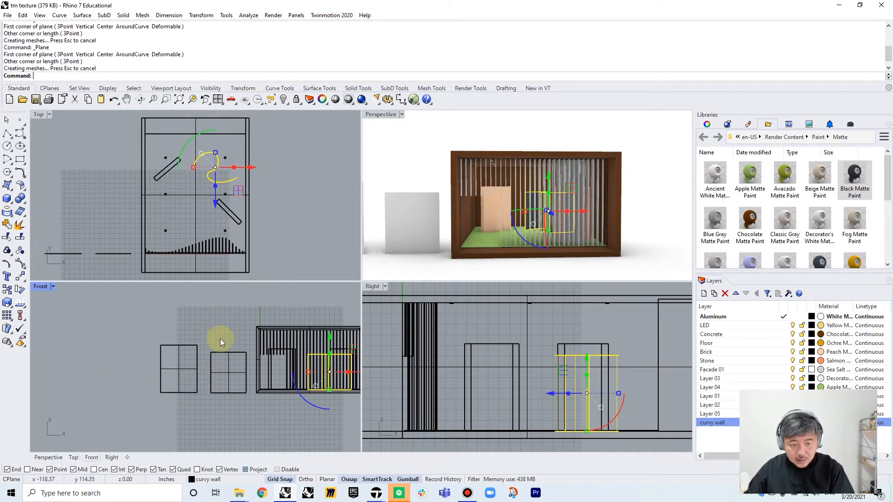
Step: Add two new layers named "perforation" and "perforation 2" for the two planes beside the box
click(220, 339)
shift+right_drag(487, 249, 586, 250)
click(514, 246)
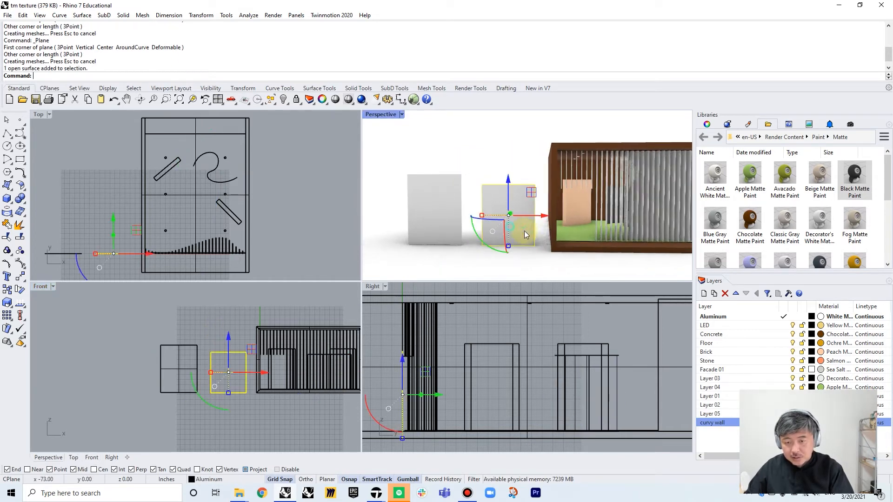
click(705, 294)
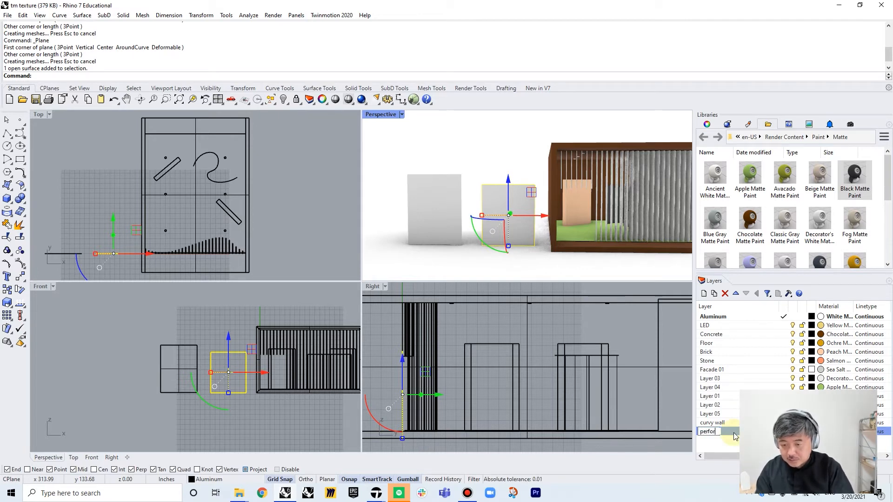
key(Return)
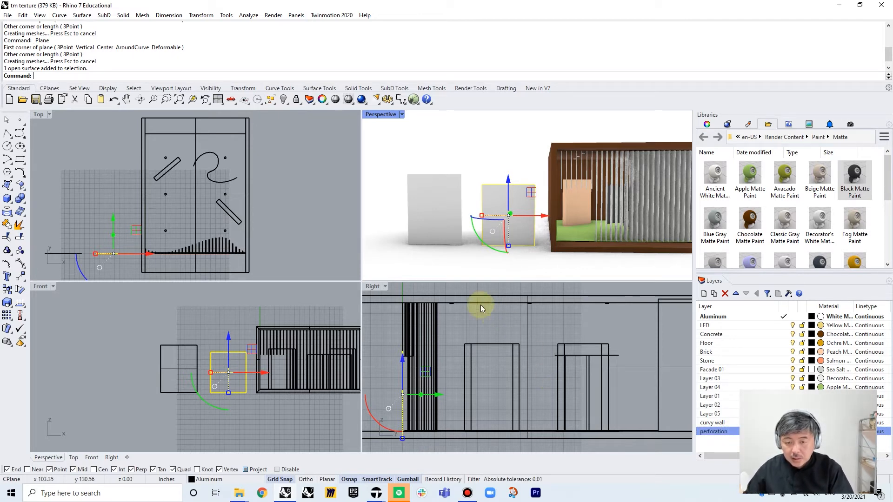
click(441, 224)
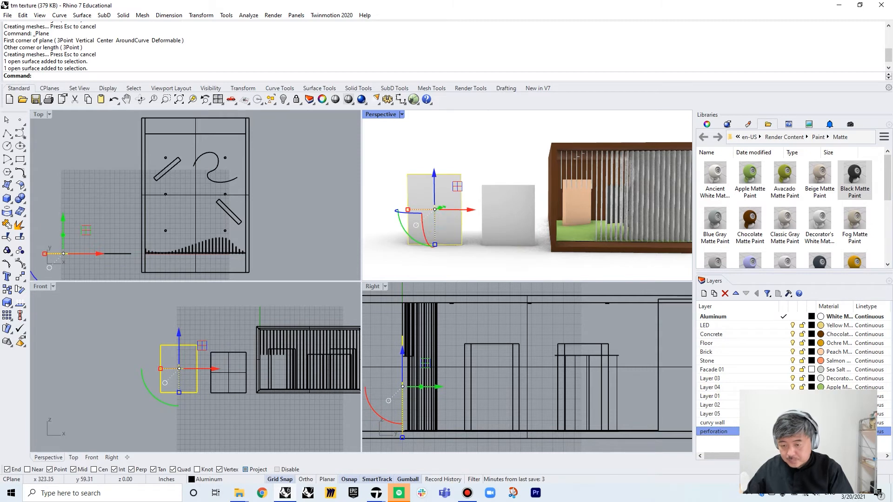
click(705, 294)
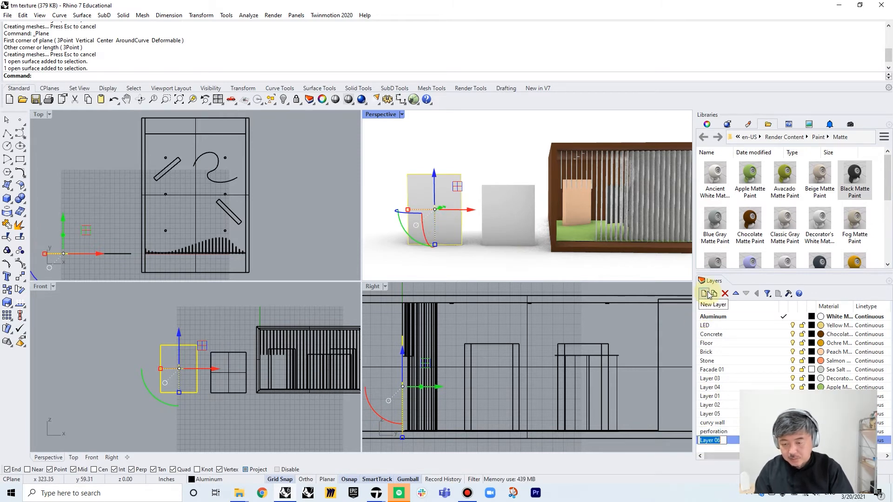
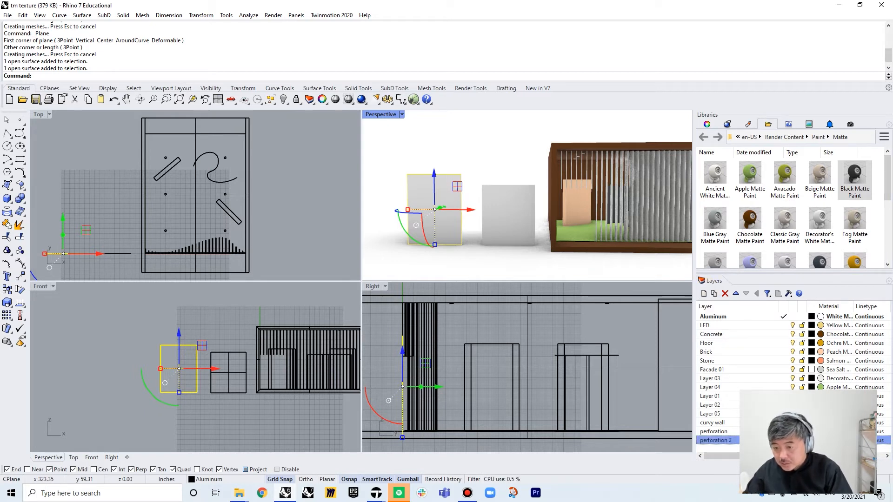
Step: Assign Light Gray Matte Paint to the "perforation" layer and Pale Green Matte Paint to the "perforation 2" layer
scroll(821, 186, down, 2)
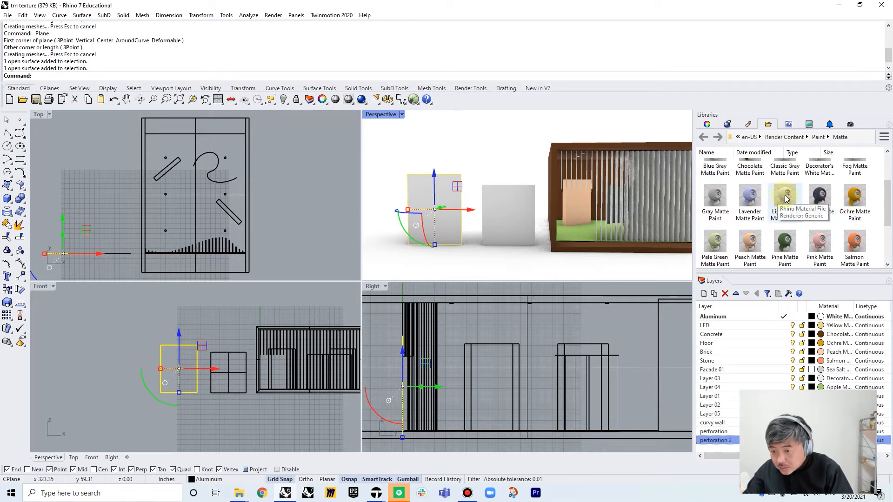
click(786, 199)
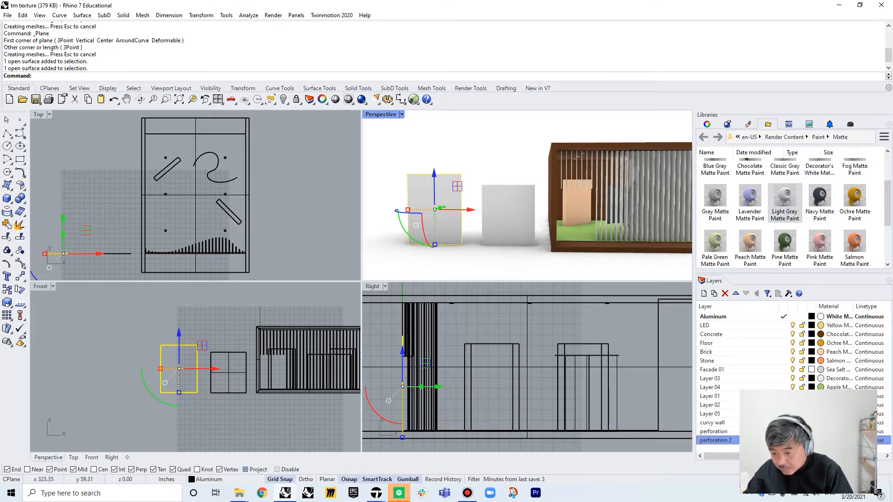
click(711, 246)
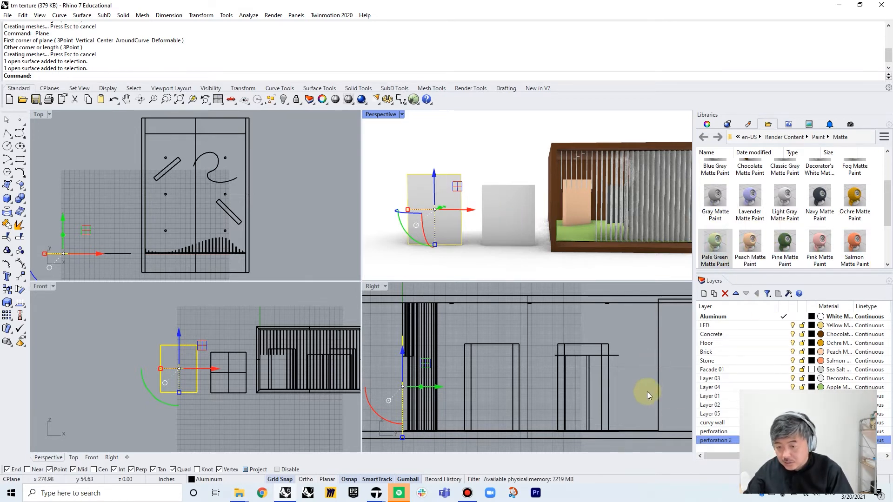
Step: Move the outer plane to the "perforation 2" layer and the plane nearer the box to the "perforation" layer
right_click(723, 440)
click(737, 412)
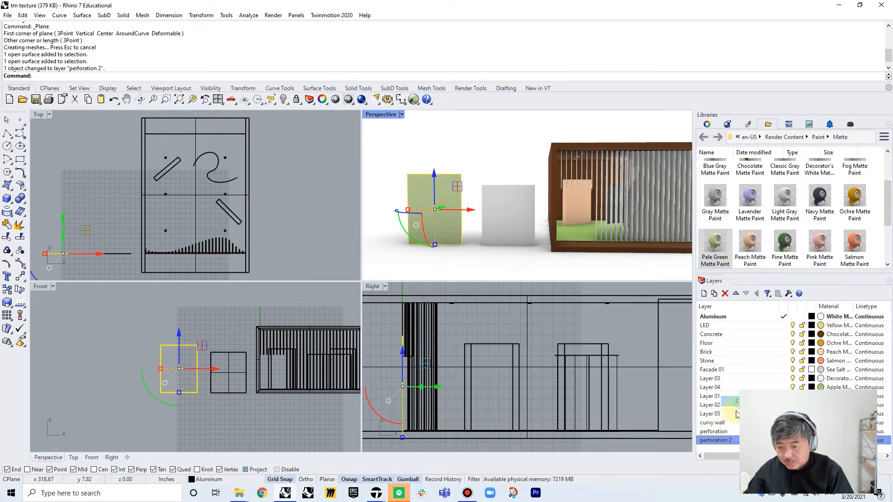
click(506, 222)
click(714, 433)
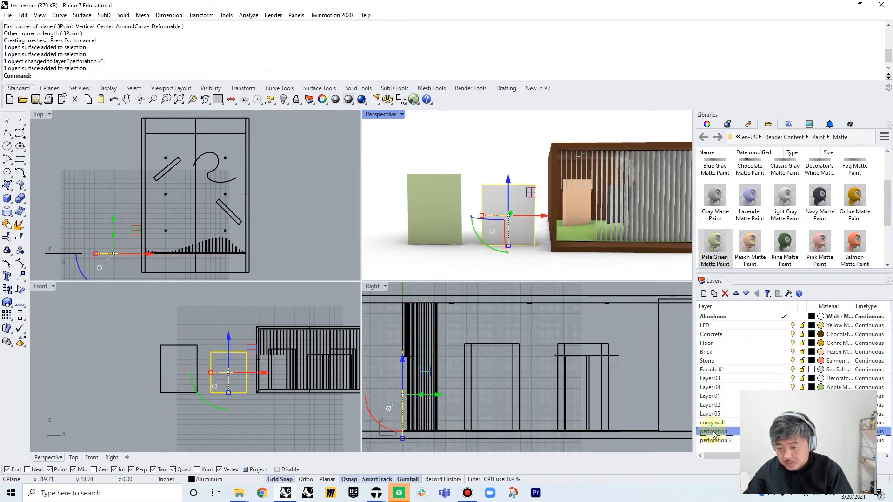
right_click(715, 432)
click(734, 393)
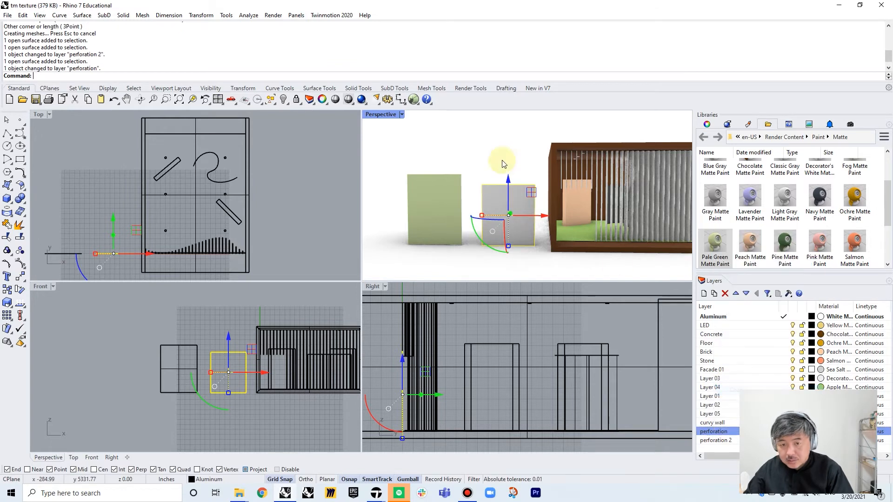
click(488, 139)
scroll(463, 144, down, 3)
drag(447, 136, 672, 244)
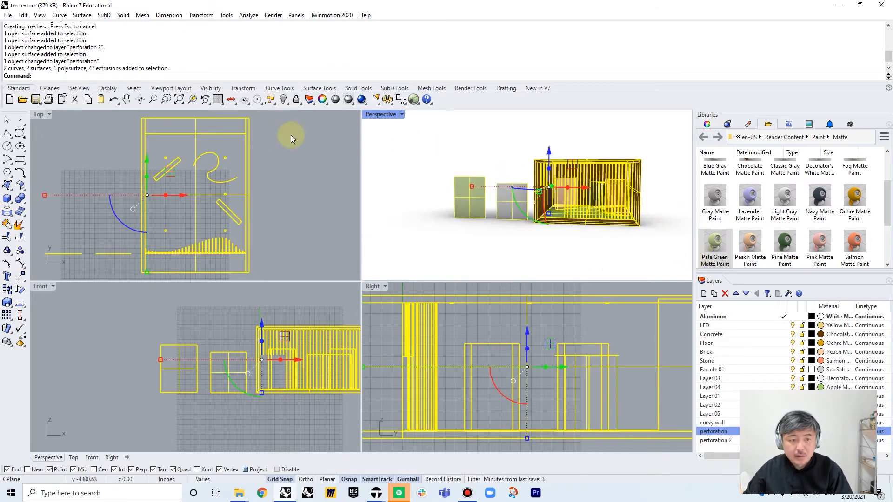
click(10, 16)
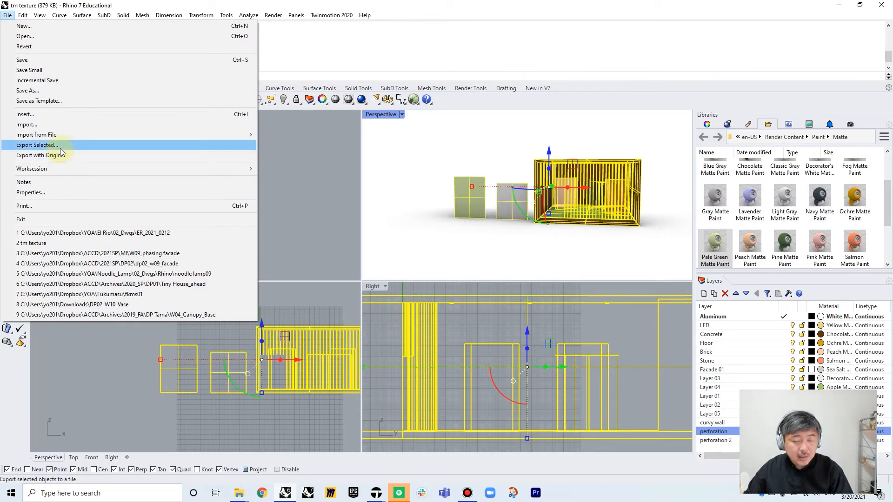
click(423, 145)
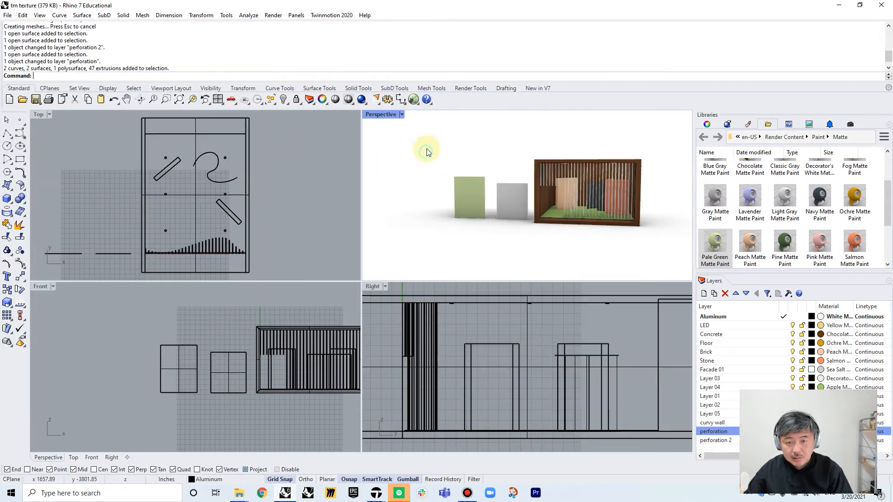
Step: Export the whole model as MotionBuilder FBX, overwriting the existing "tm texture 02" file and accepting the default mesh options
drag(428, 132, 657, 255)
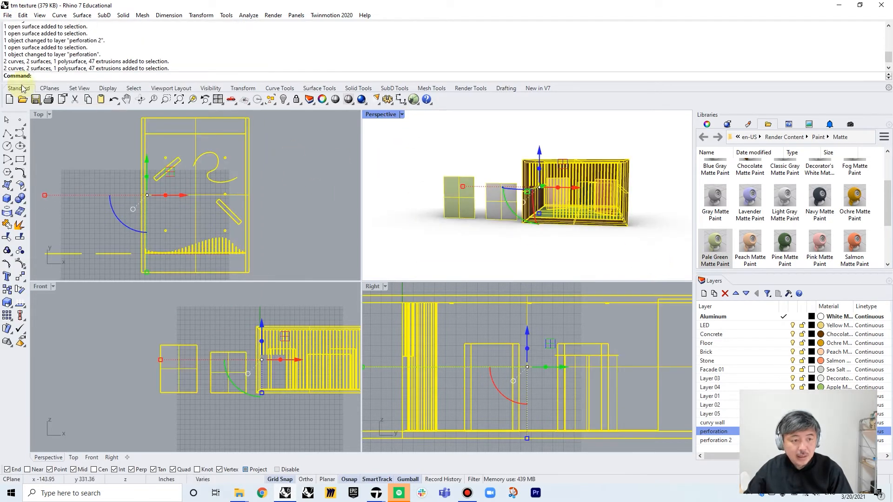
right_click(35, 100)
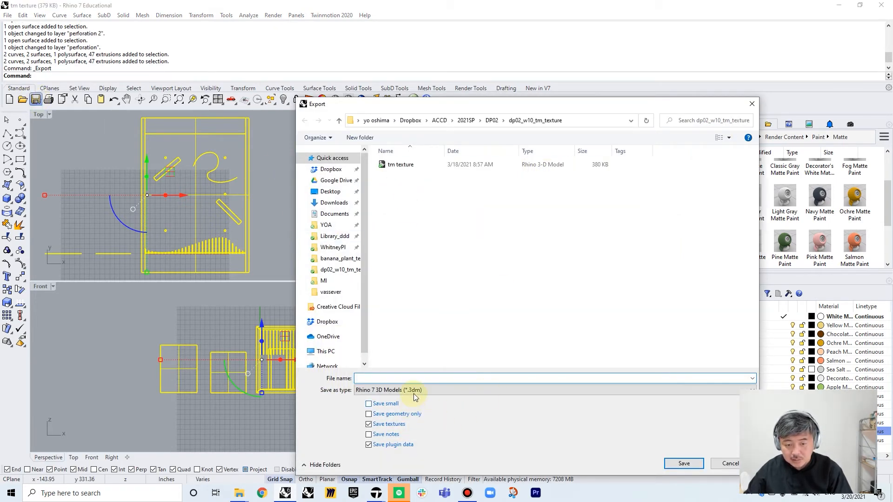
click(416, 395)
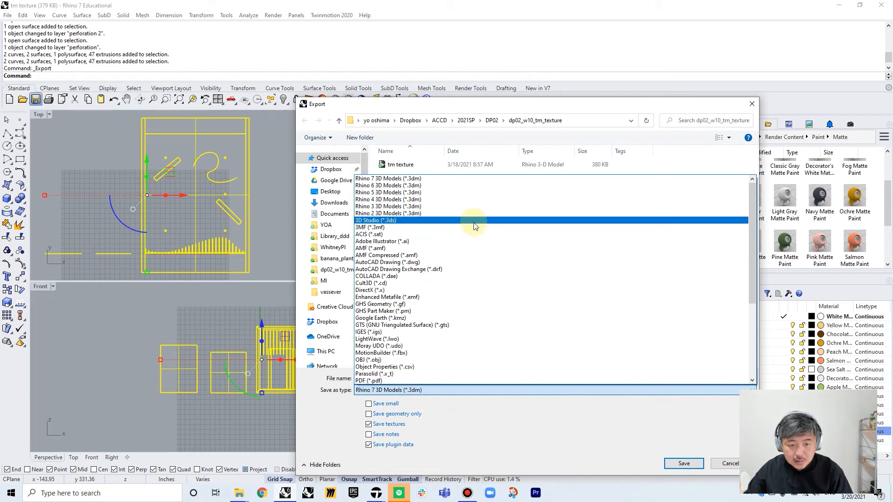
click(462, 356)
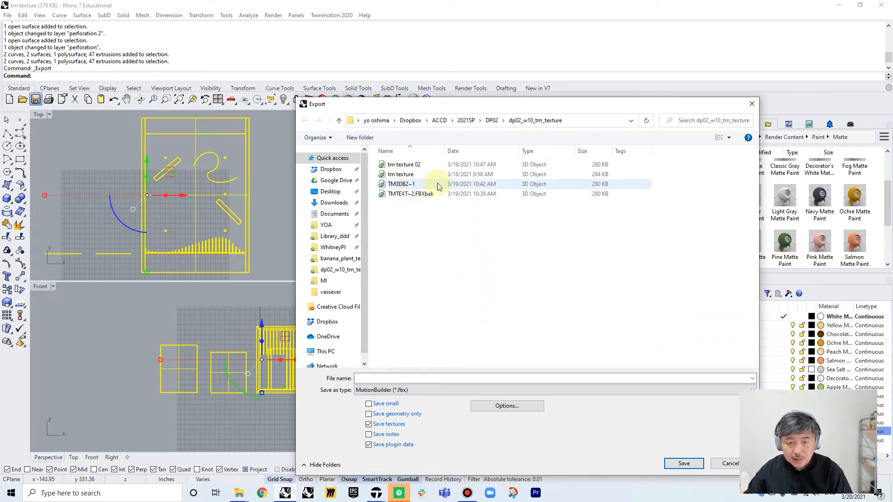
click(437, 167)
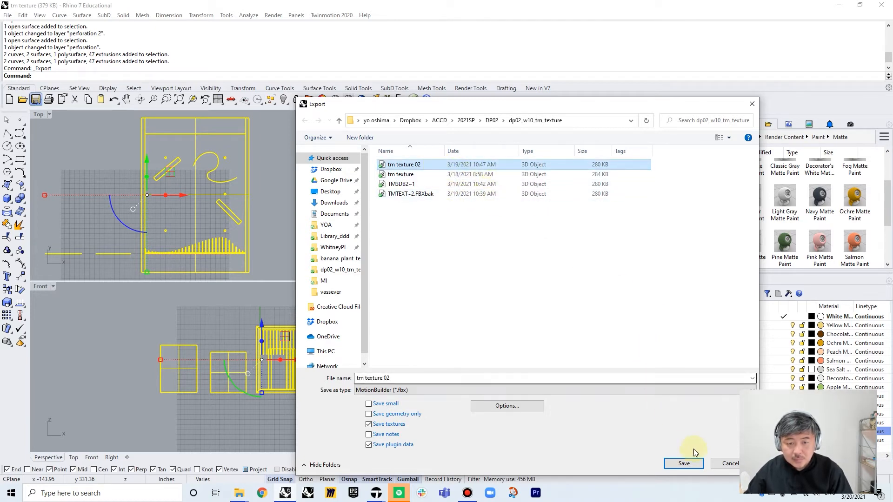
click(690, 467)
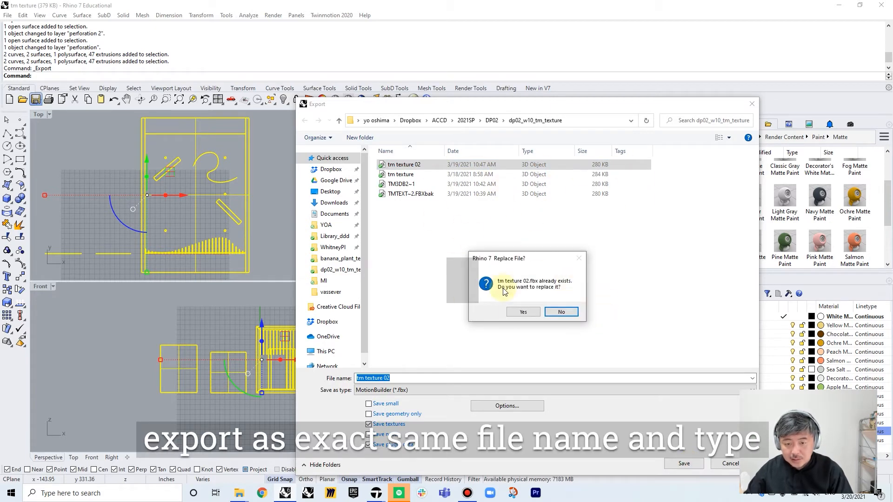
click(520, 312)
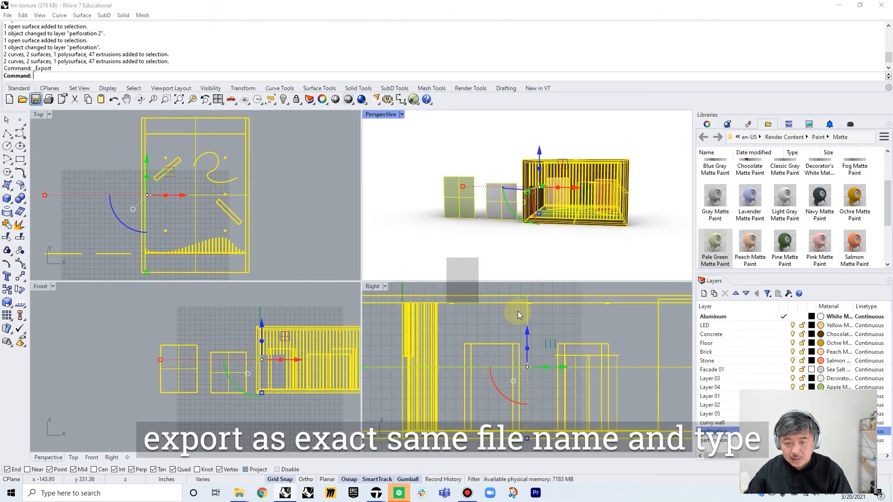
click(402, 322)
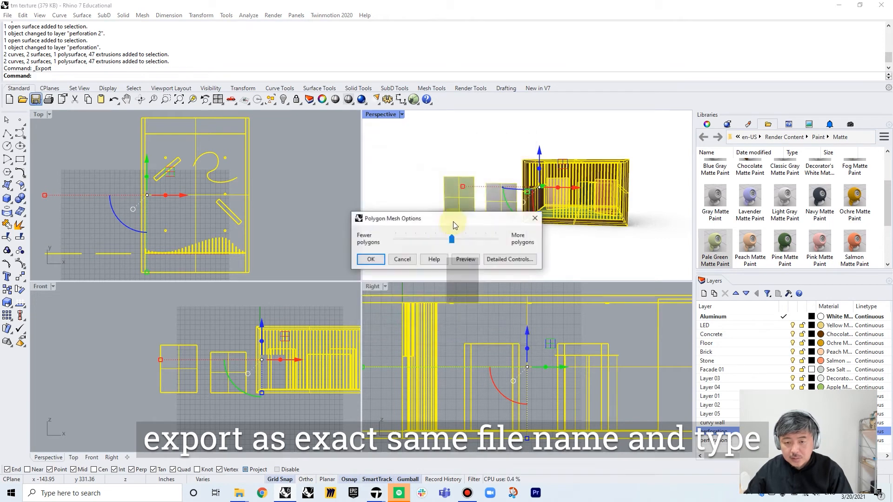
click(375, 262)
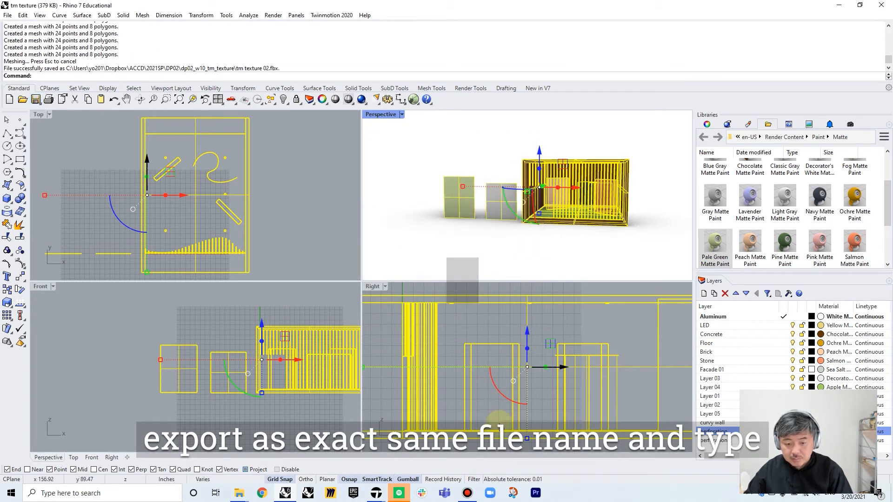
Step: Switch to Twinmotion and refresh the imported TMTEXT-2 FBX model
mouse_move(376, 496)
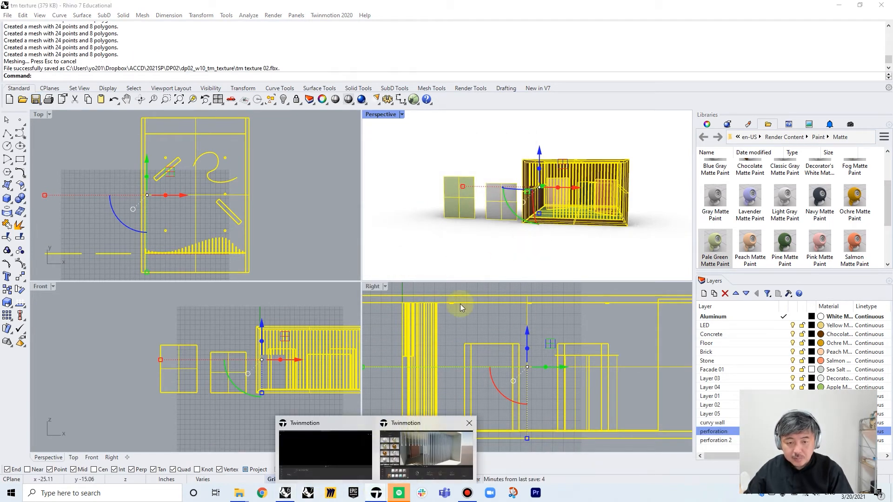
click(431, 416)
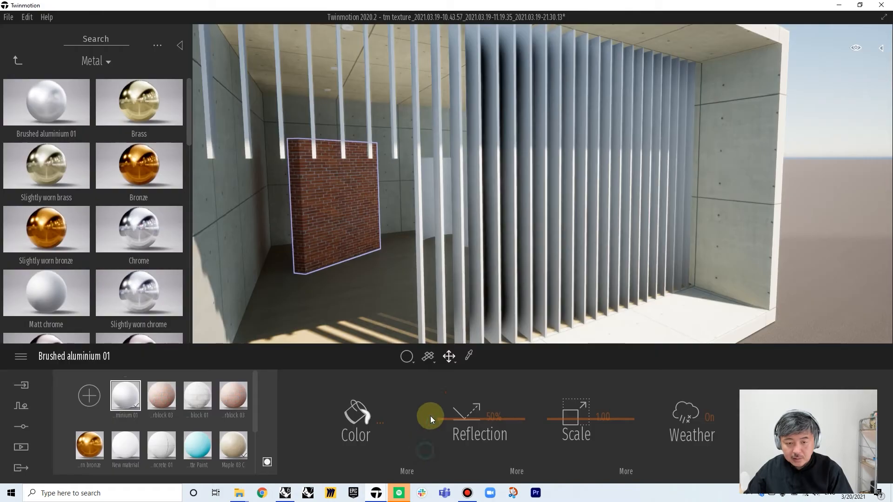
click(24, 384)
click(198, 377)
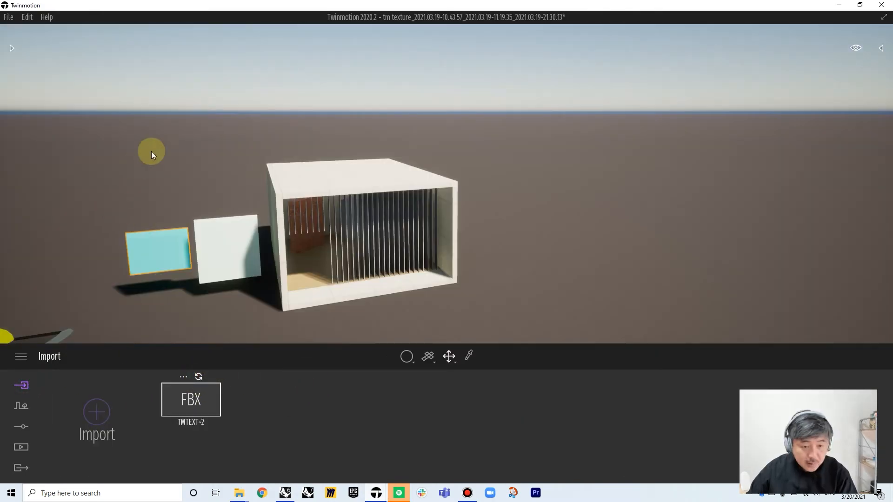
Step: Examine the two newly imported planes beside the box up close and select the one nearer the box
click(188, 173)
mouse_move(235, 249)
right_down()
mouse_move(220, 242)
mouse_move(254, 261)
mouse_move(244, 243)
right_up()
key(w)
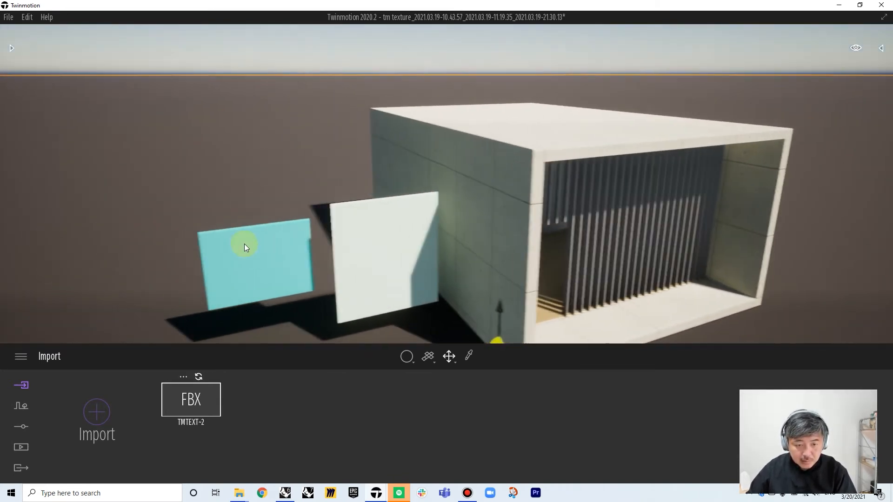
right_drag(470, 258, 469, 195)
key(e)
key(q)
key(w)
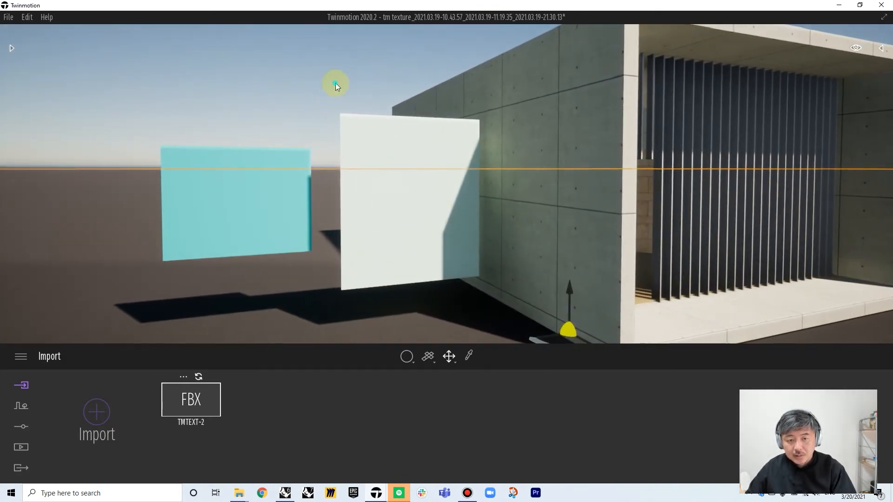
click(336, 85)
click(403, 214)
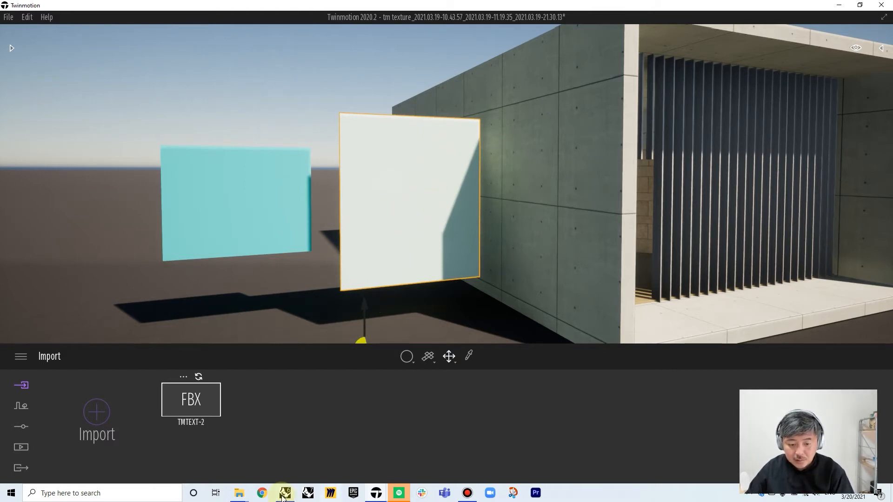
Step: Switch to Chrome and search Google Images for "perforation material seamless"
right_click(263, 494)
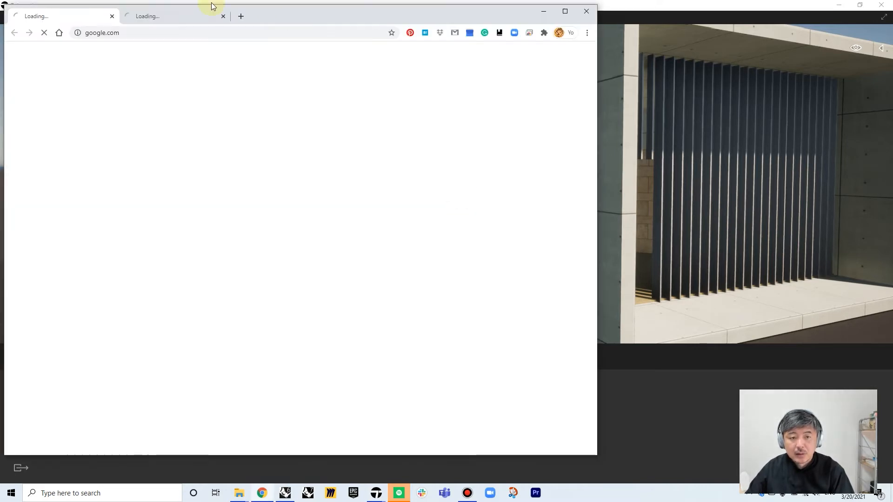
click(329, 187)
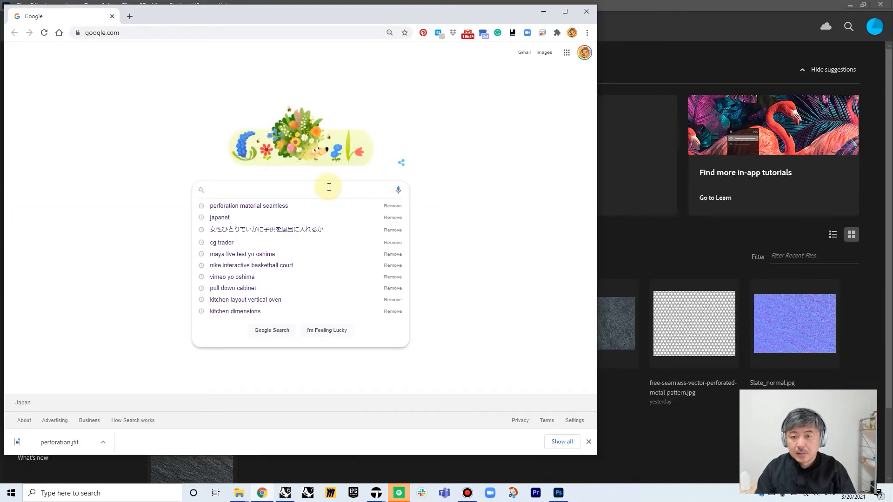
text(perfo)
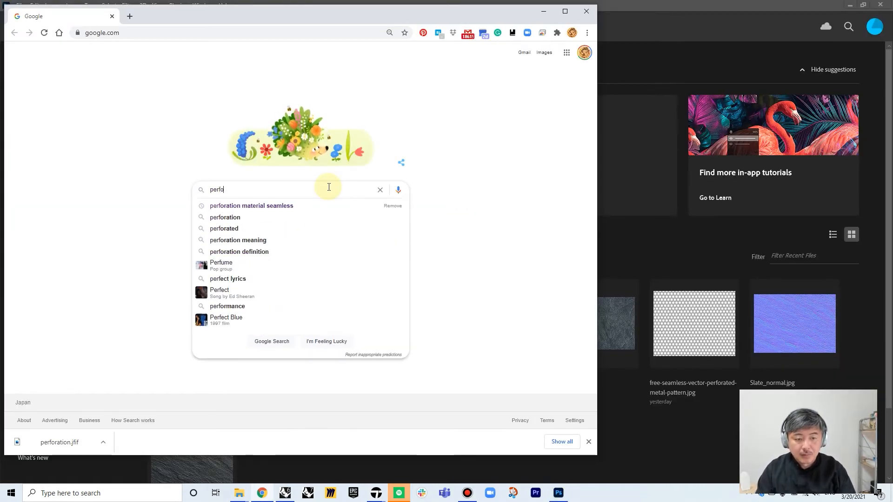
text(ration mater)
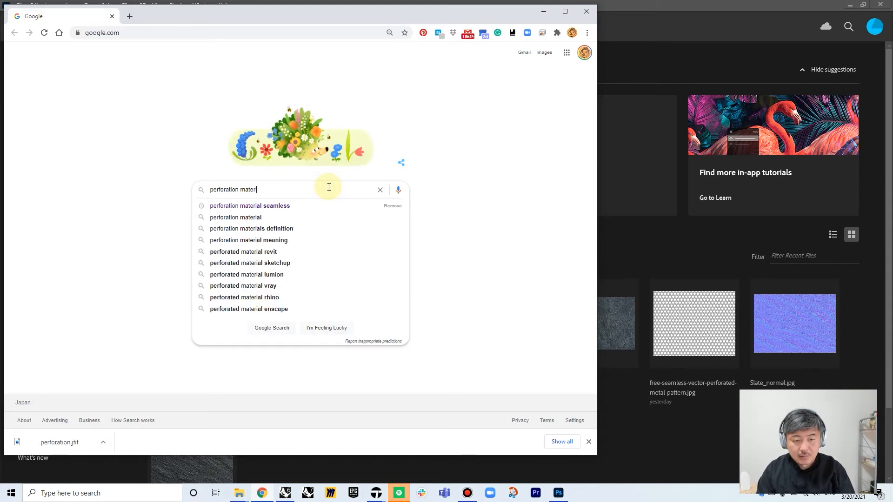
text(ial seam)
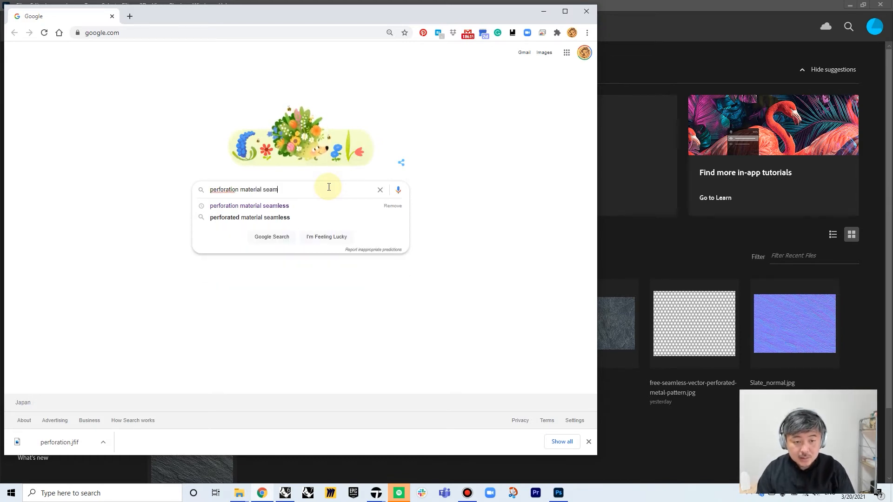
text(less)
key(Return)
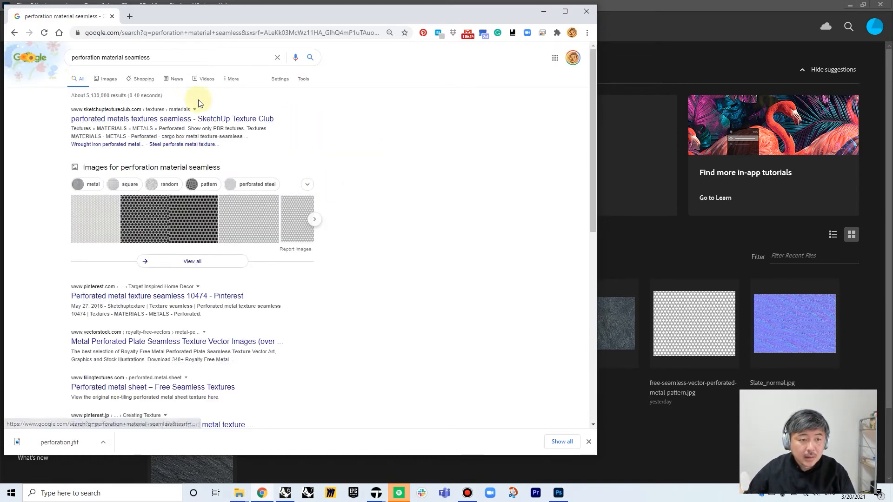
click(106, 85)
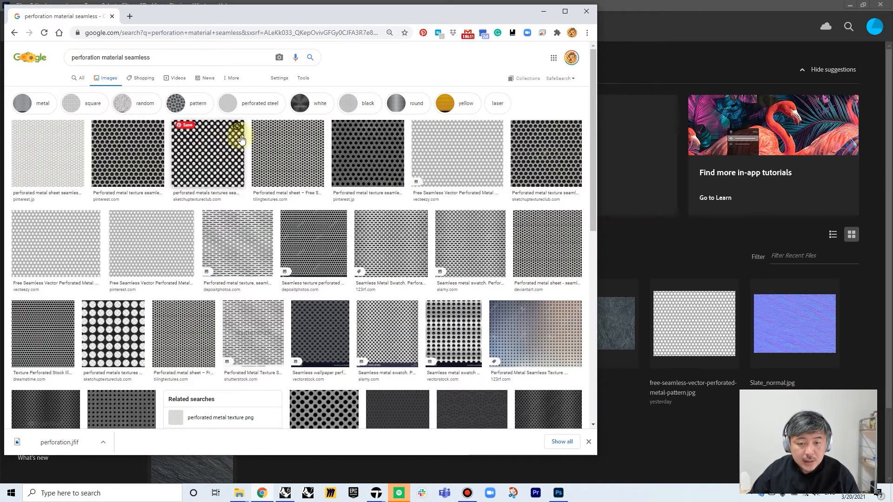
Step: Compare several perforated metal patterns in the image results and settle on the Vecteezy pattern of white dots on grey
click(431, 153)
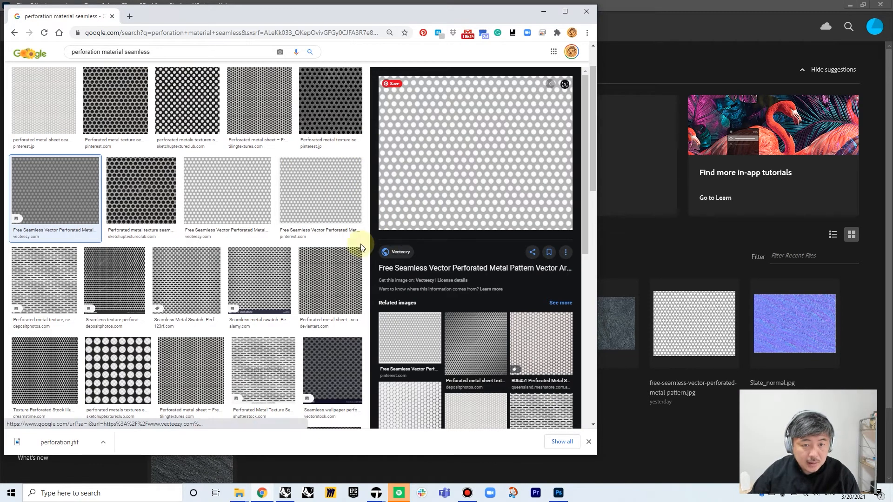
click(217, 114)
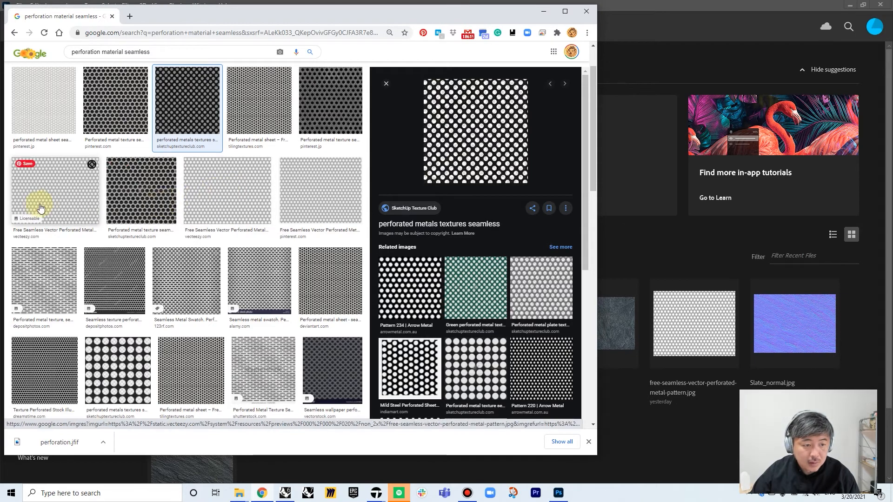
click(59, 192)
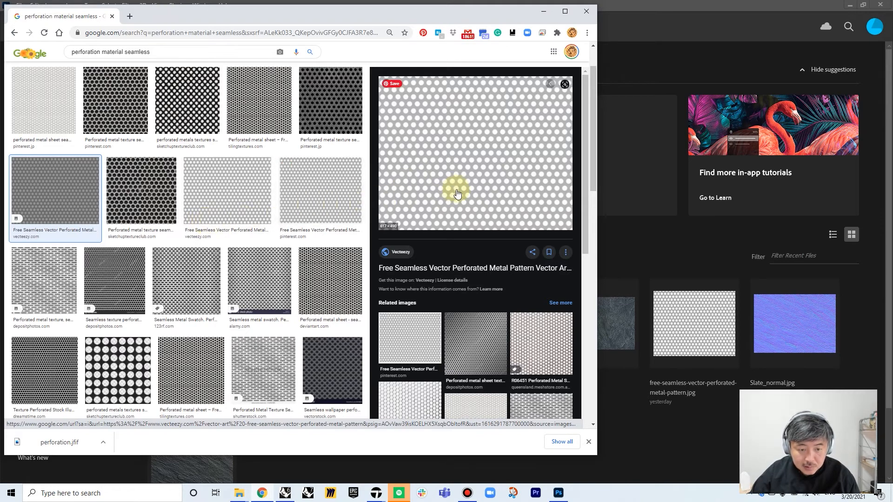
click(274, 295)
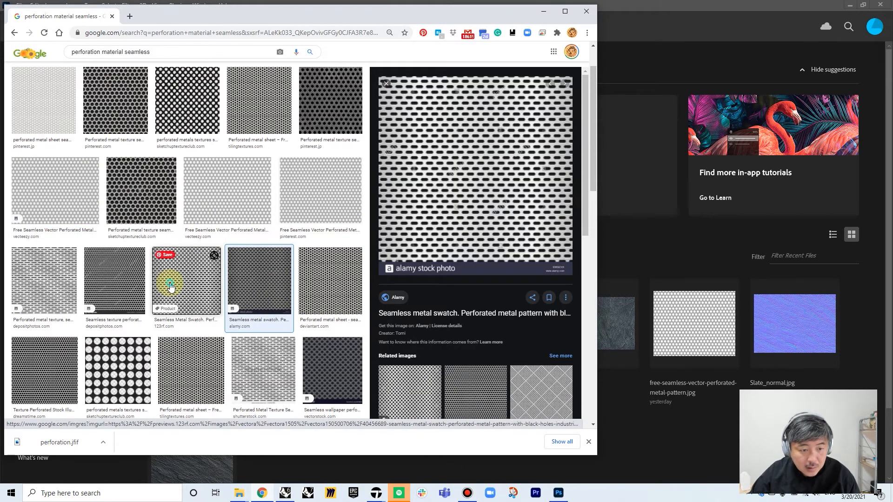
click(35, 200)
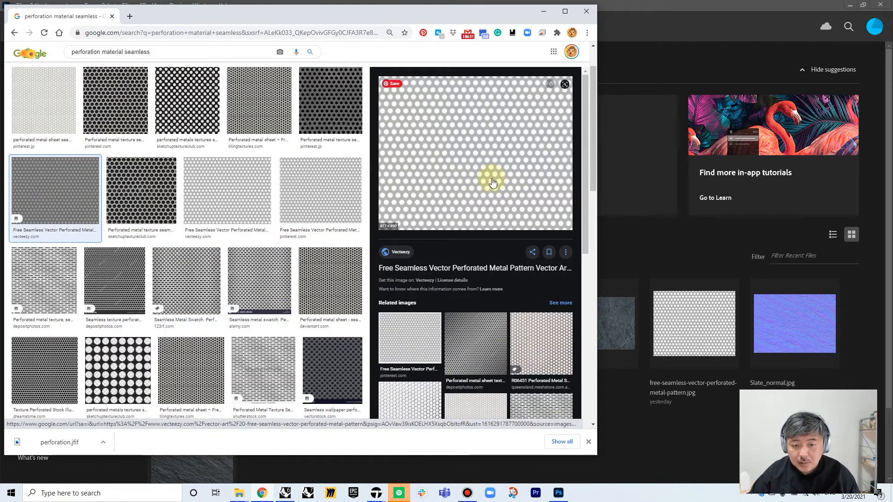
Step: Save the previewed Vecteezy pattern image as "perforation 02.jpg" in the dp02_w10_tm_texture folder
right_click(470, 163)
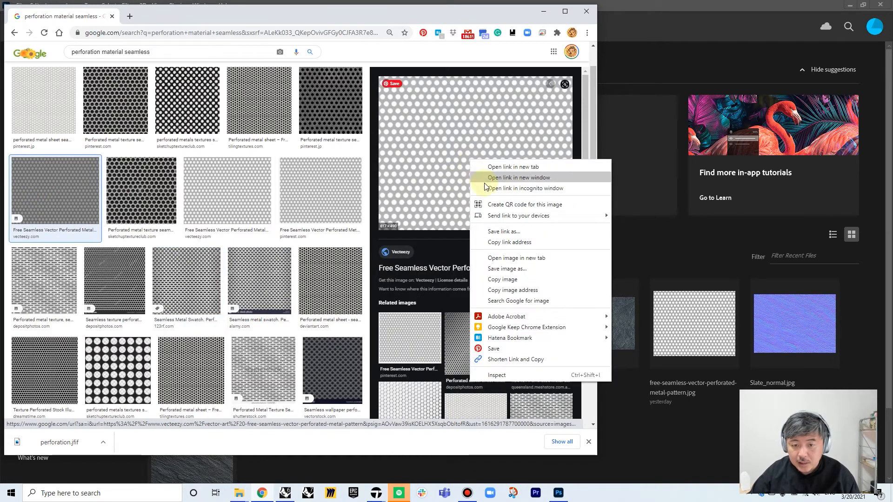
click(504, 269)
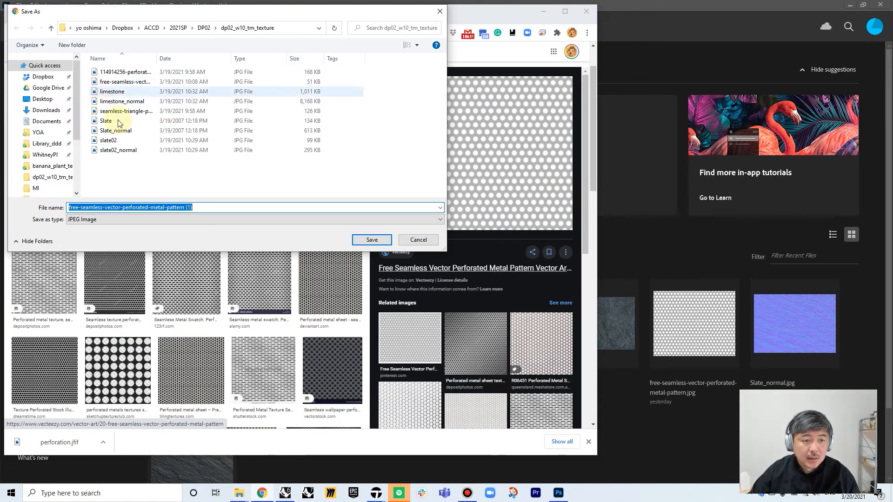
text(perf)
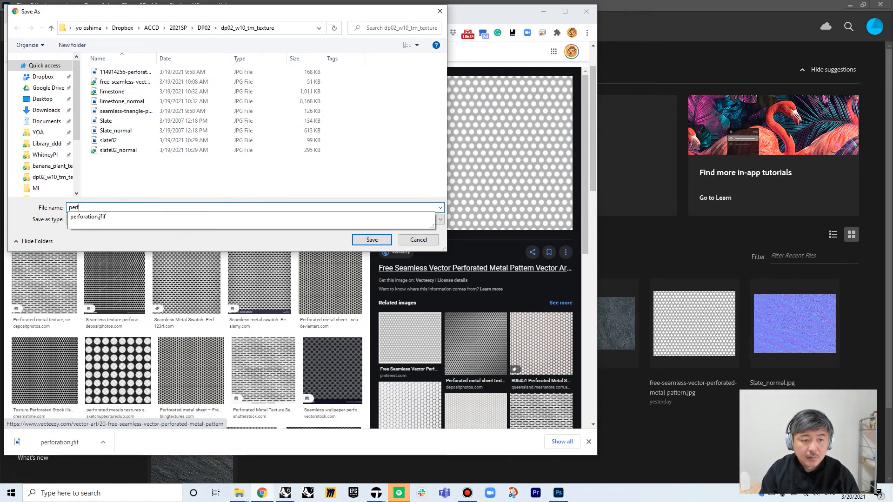
text(oration)
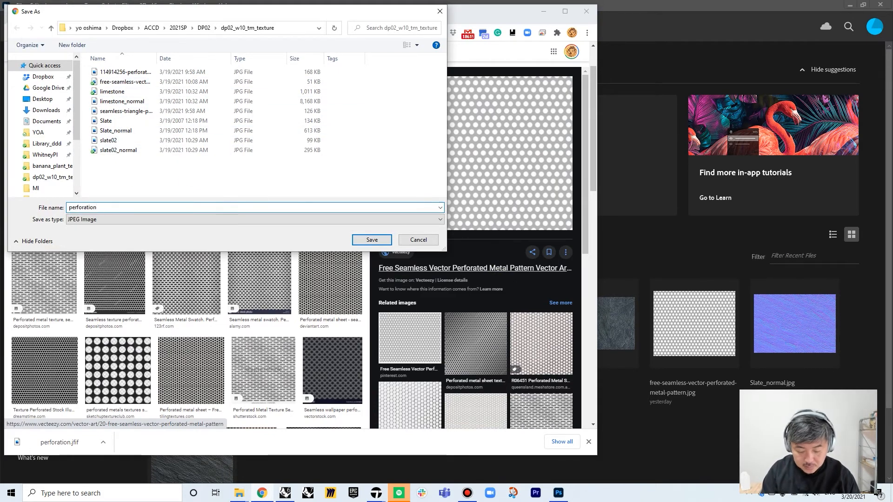
text(.jpg)
key(Return)
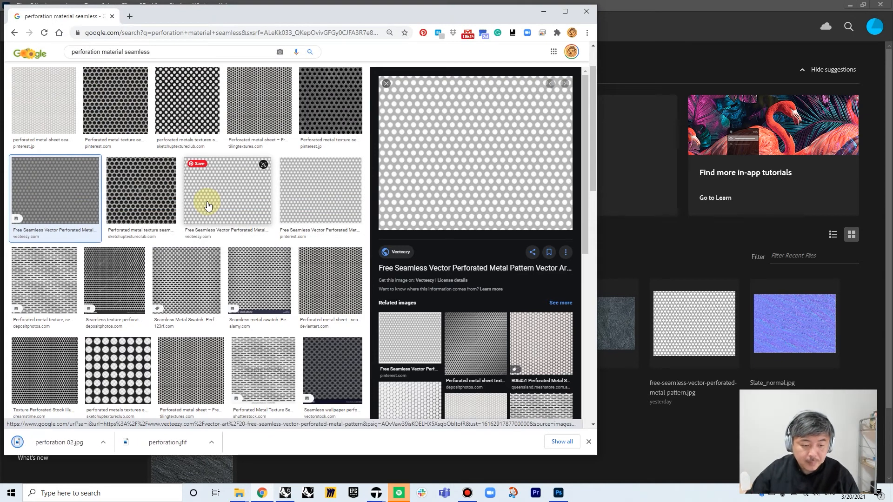
Step: Open the downloaded "perforation 02" image from its folder in Photoshop and convert its background to a normal layer
click(103, 443)
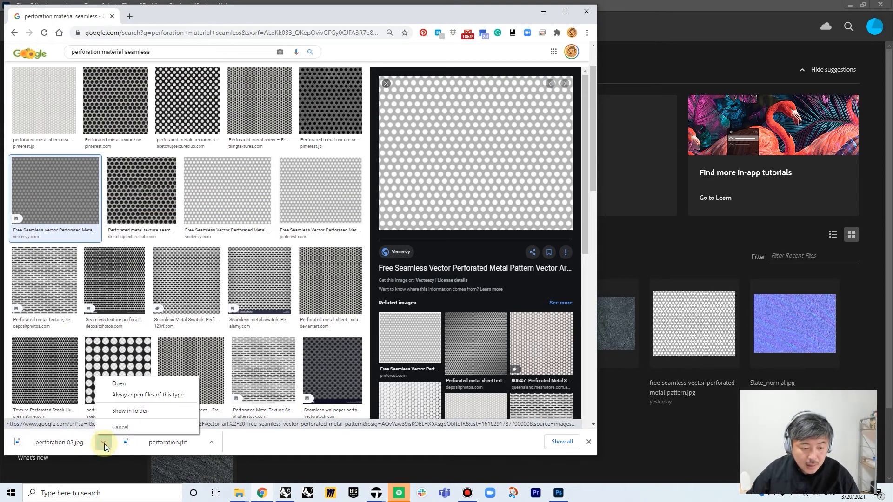
click(127, 413)
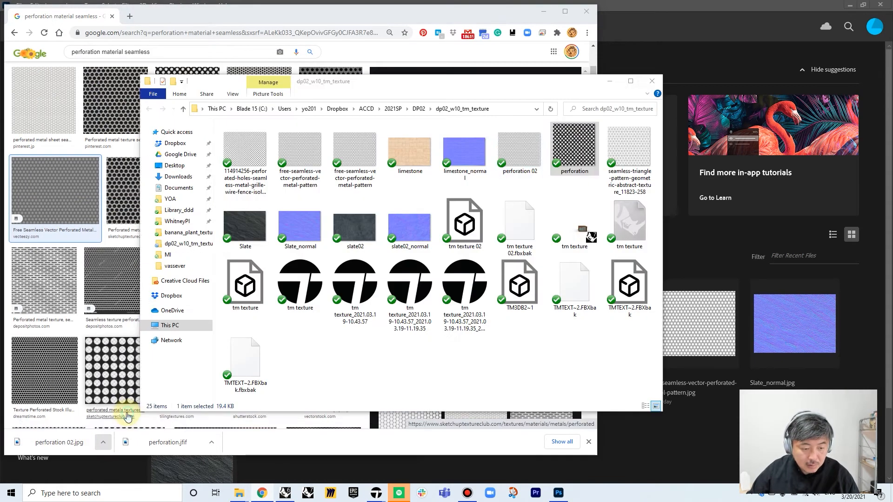
right_click(523, 149)
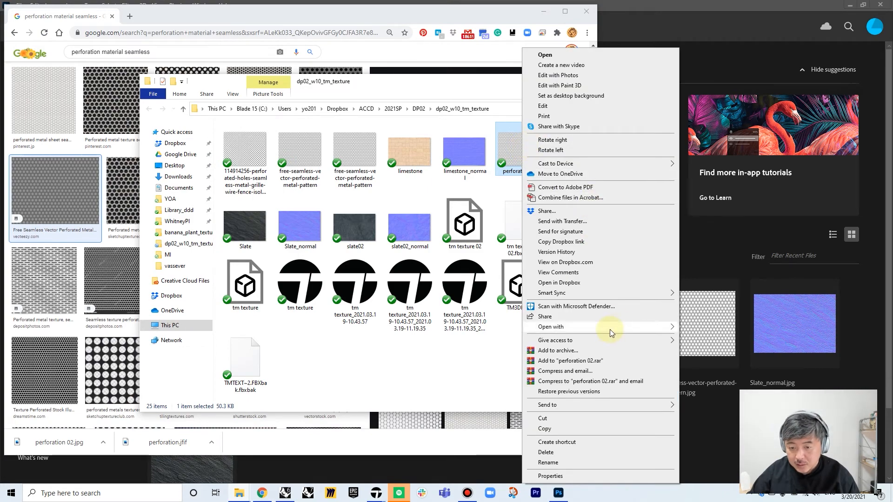
mouse_move(610, 329)
click(707, 334)
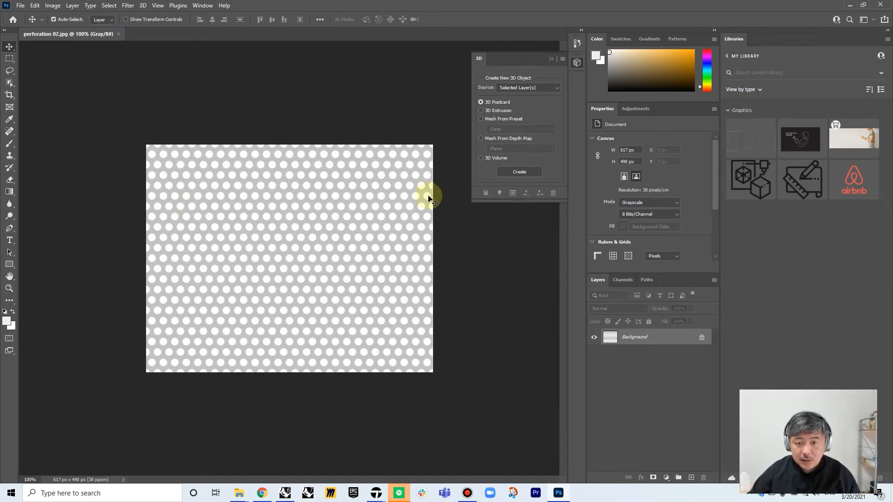
double_click(642, 338)
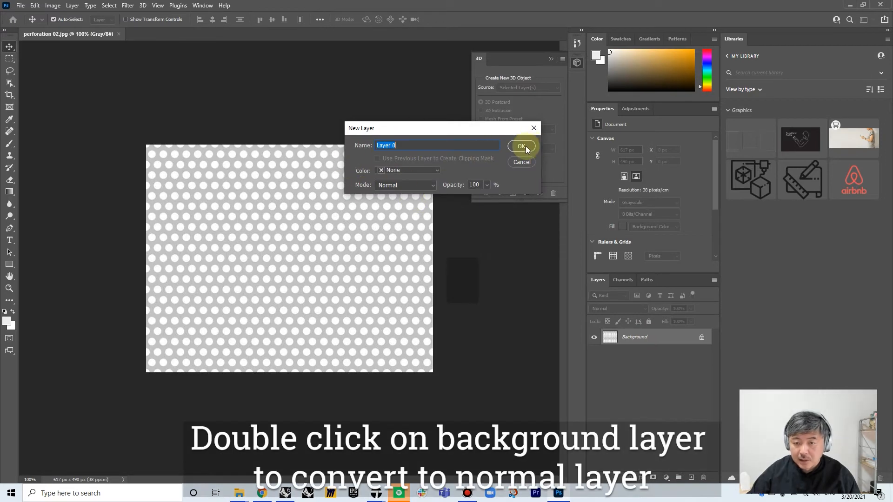
click(522, 147)
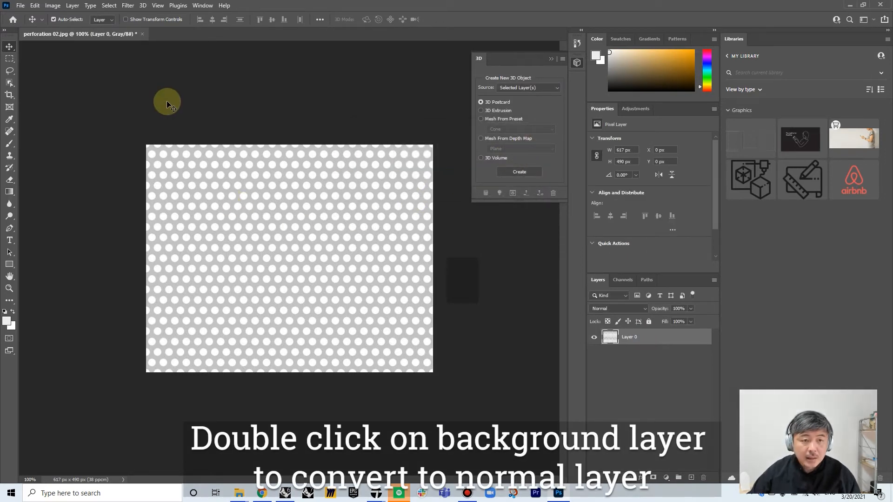
Step: Select the white dots with Color Range at a fuzziness of 62, delete them from the layer and clear the selection
click(110, 5)
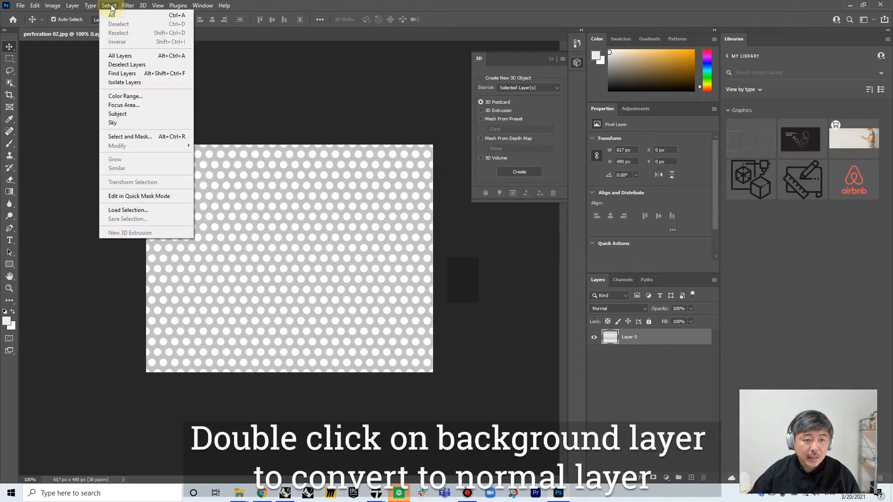
click(124, 96)
alt+scroll(259, 178, up, 5)
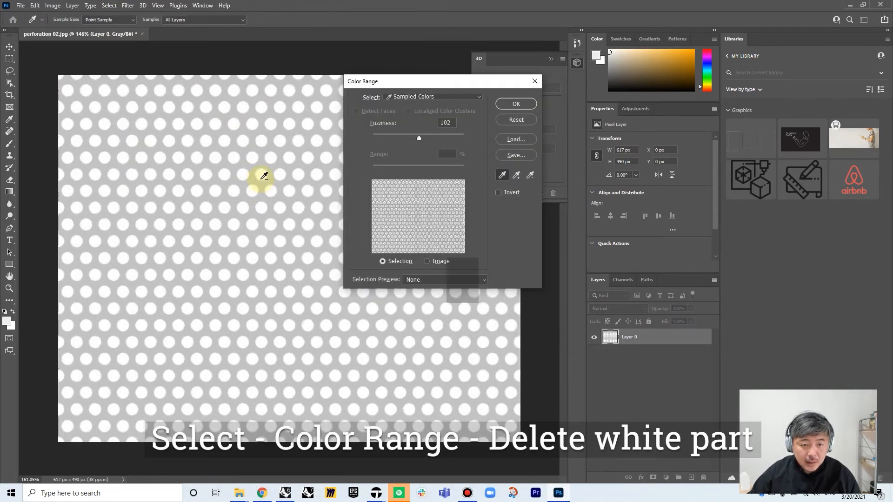
click(260, 165)
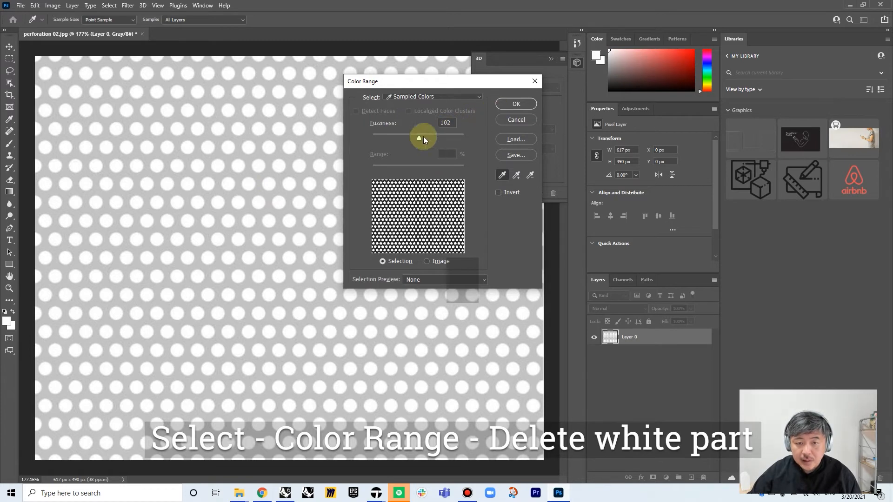
drag(376, 138, 400, 139)
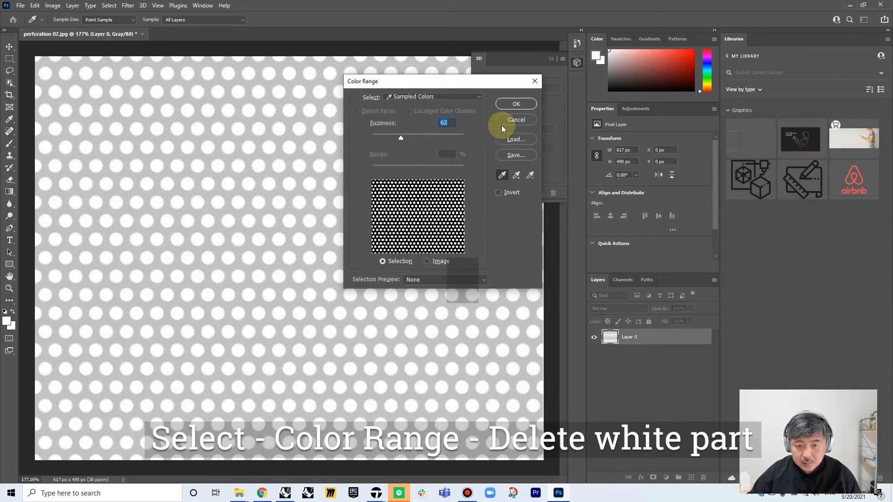
click(517, 104)
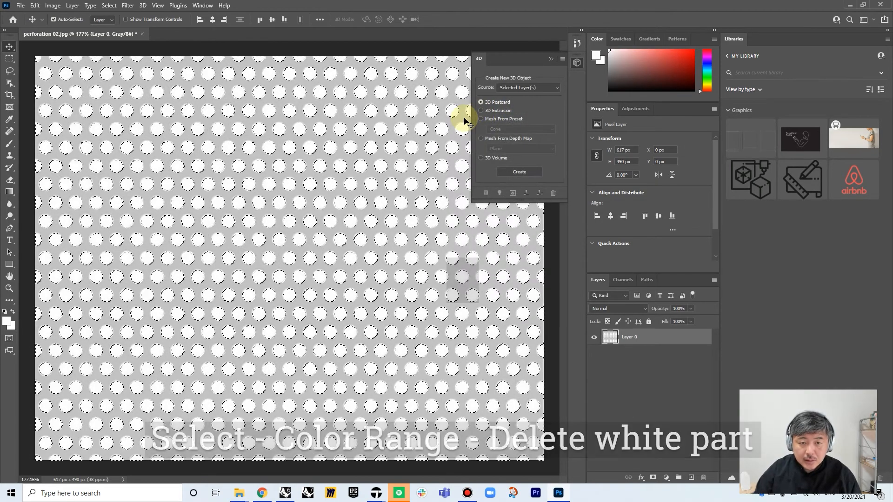
key(Delete)
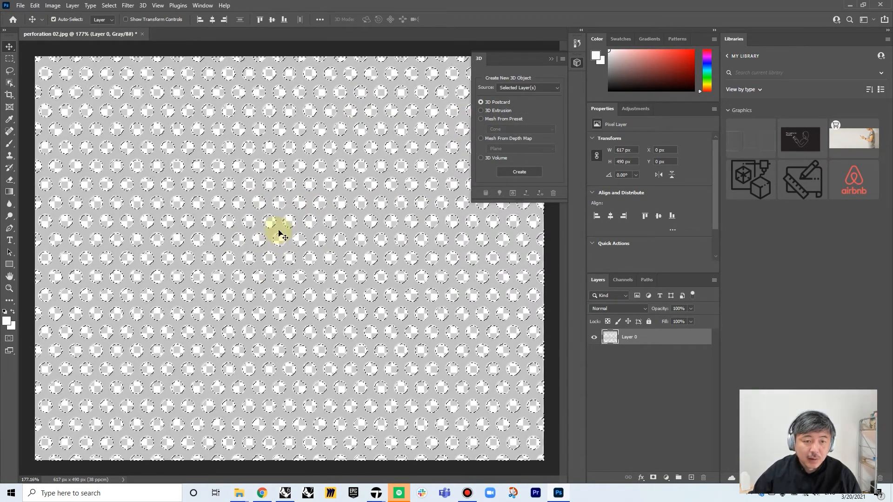
alt+scroll(286, 230, down, 2)
click(241, 81)
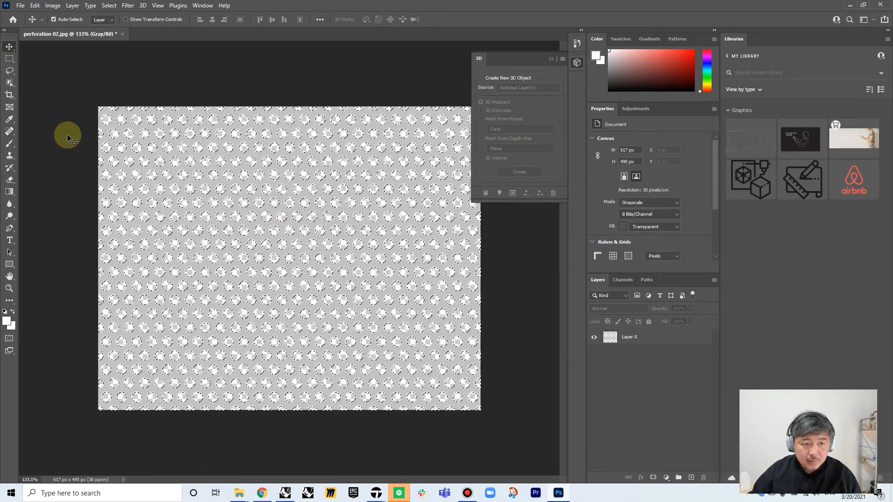
click(10, 58)
click(154, 145)
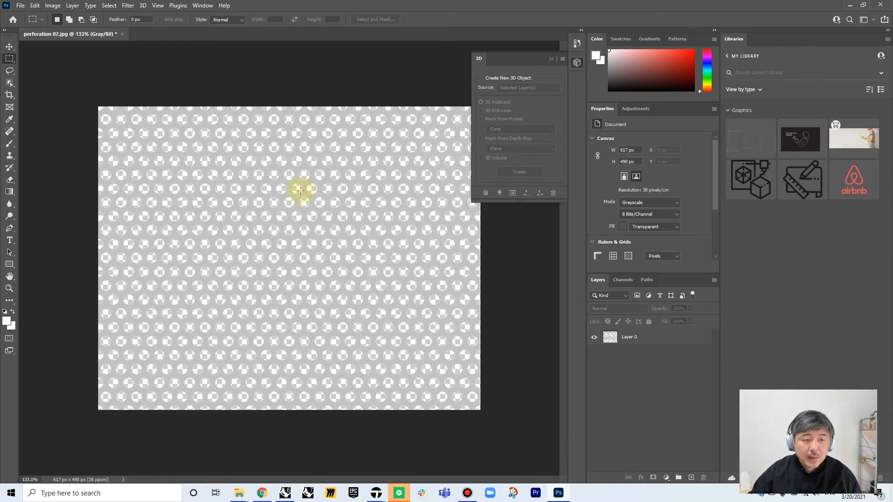
Step: Save the image as a PNG copy named "perforation 02" in the dp02_w10_tm_texture folder, using the large file size option
click(21, 6)
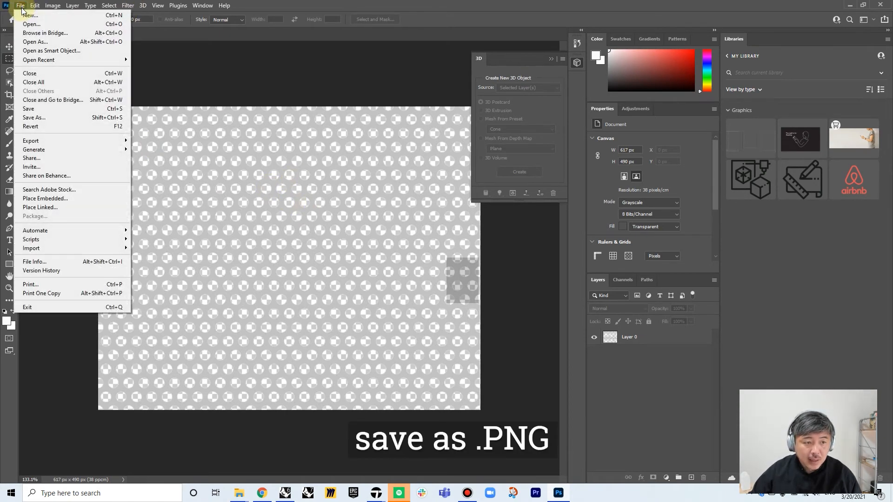
click(44, 116)
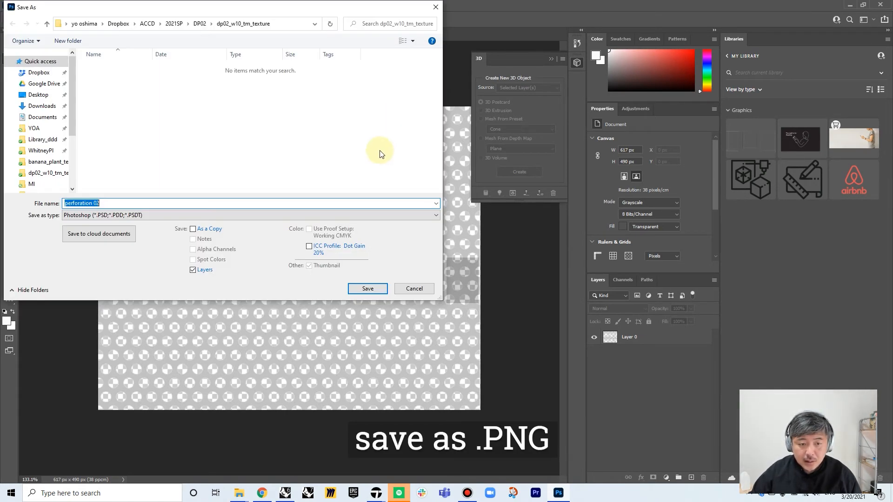
click(137, 216)
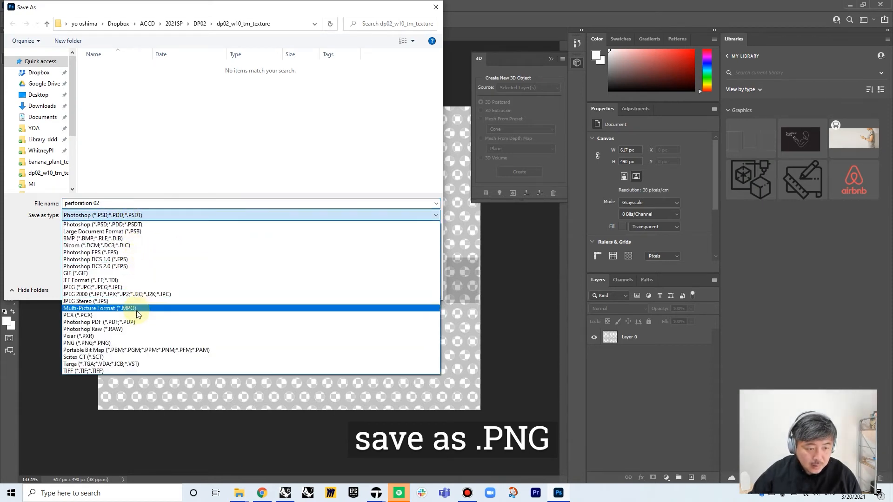
click(139, 344)
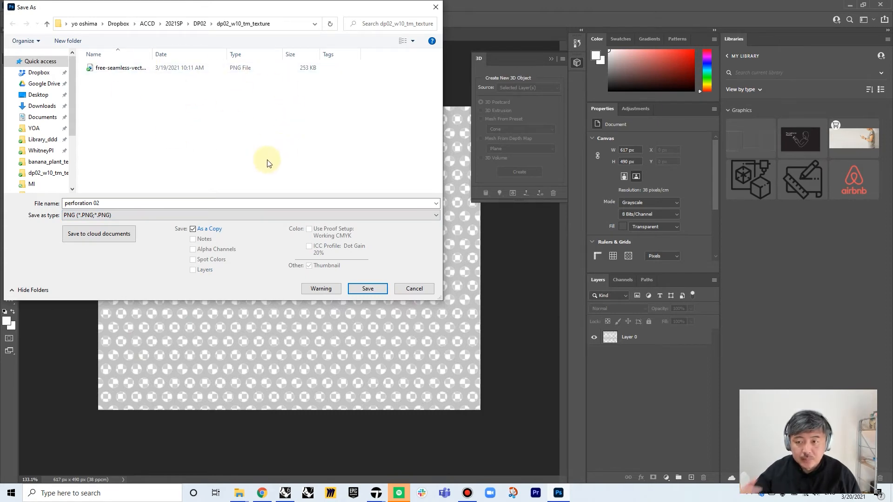
click(367, 289)
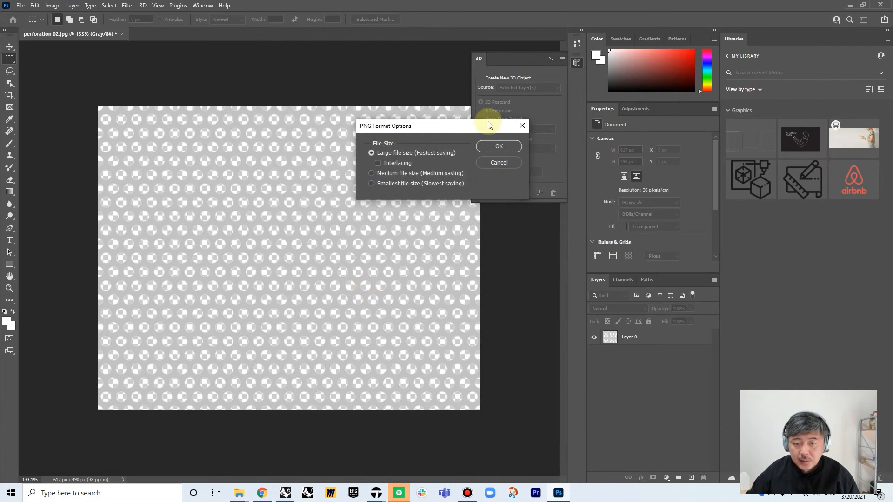
click(499, 147)
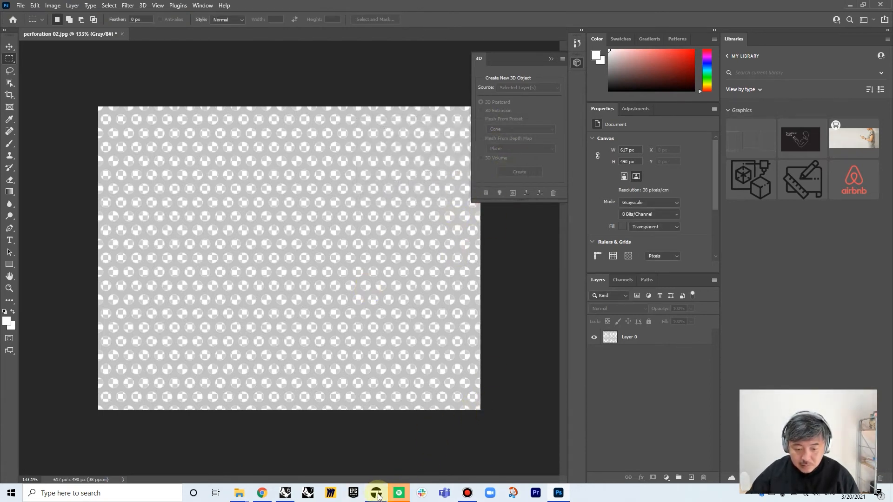
Step: Switch to Twinmotion, pick the material of the white plane beside the building and create a new blank material
mouse_move(378, 497)
click(423, 460)
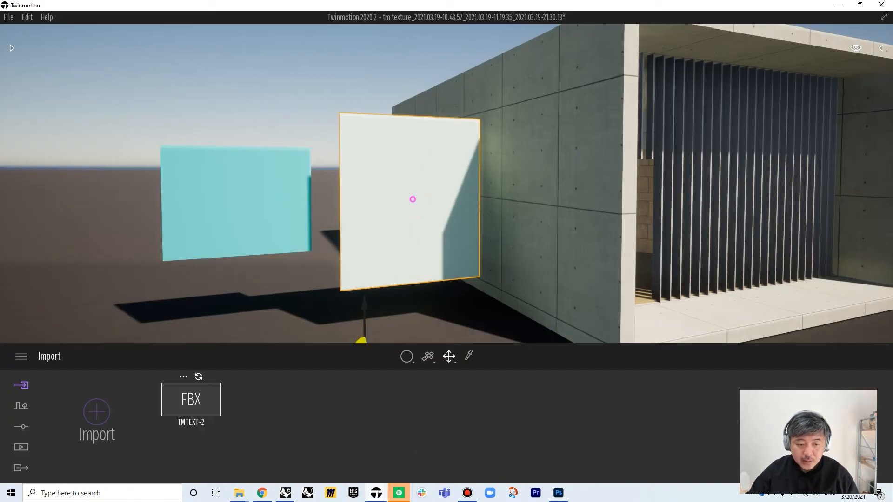
drag(413, 199, 442, 184)
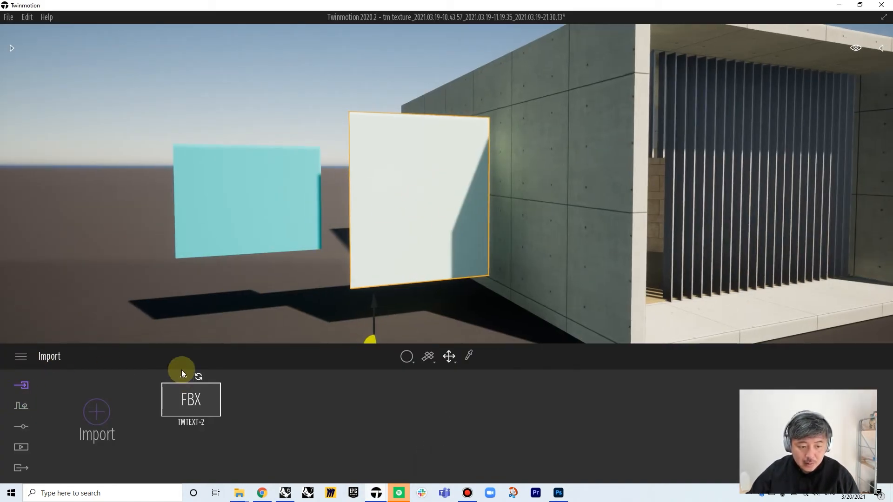
click(471, 357)
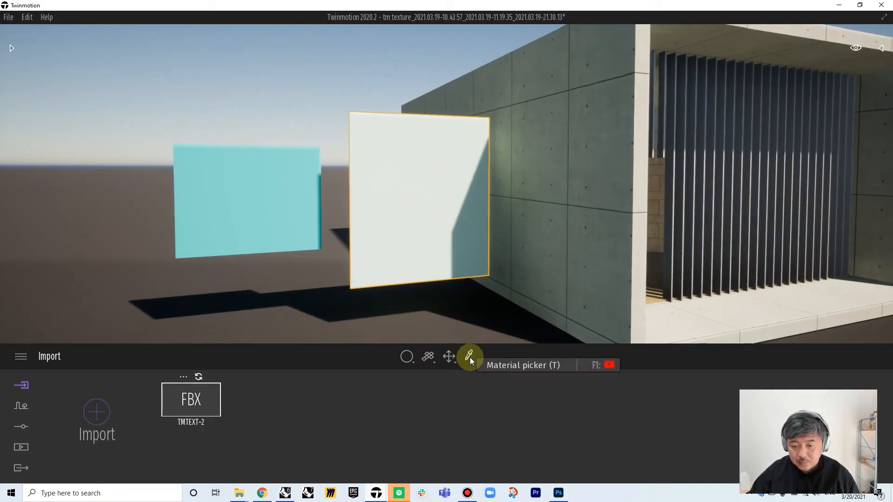
click(447, 229)
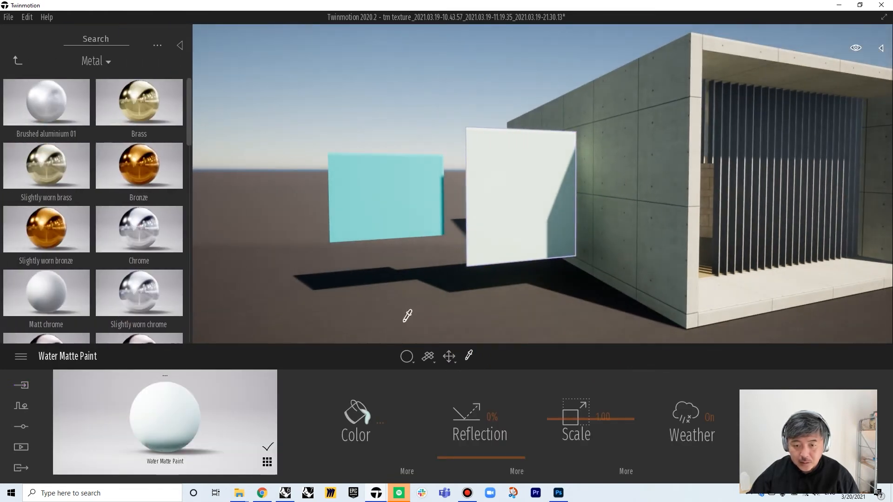
click(267, 463)
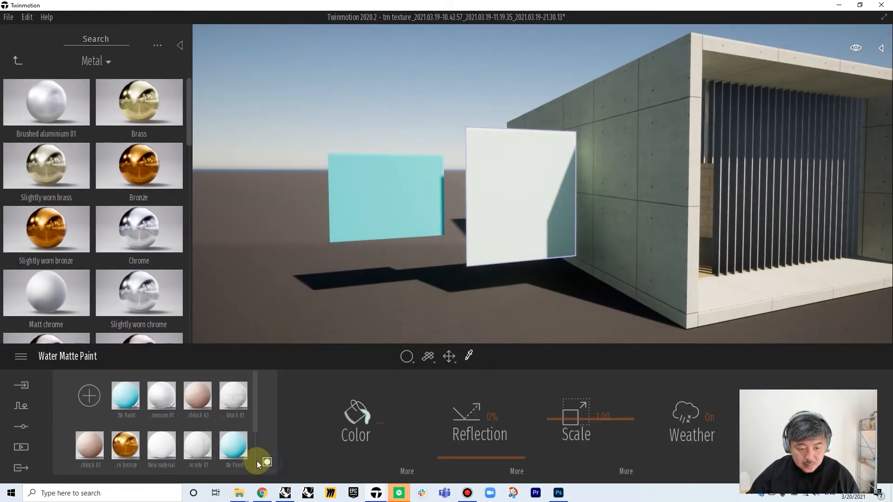
click(90, 396)
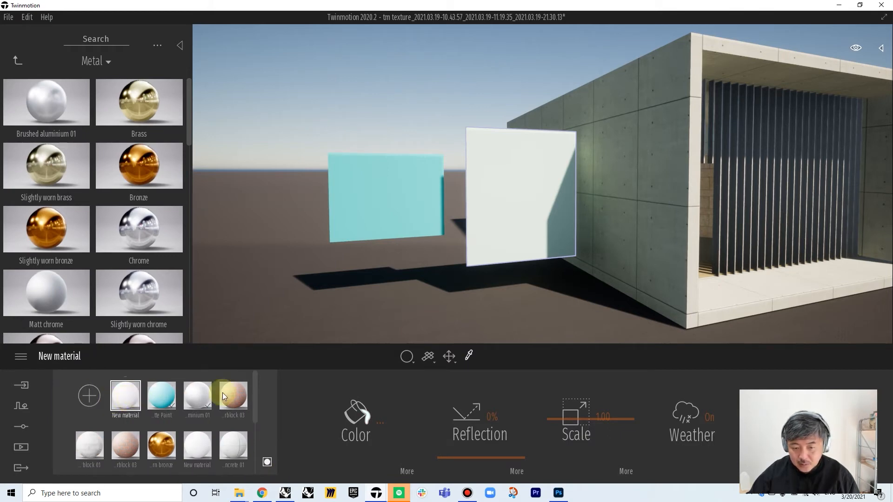
Step: Load the "perforation 02" PNG from the dp02_w10_tm_texture folder as the new material's color texture
click(410, 471)
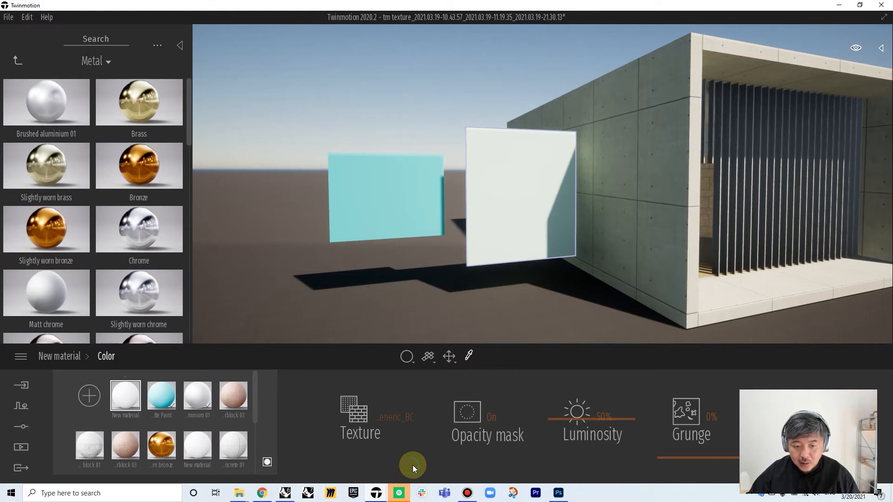
click(393, 415)
click(354, 342)
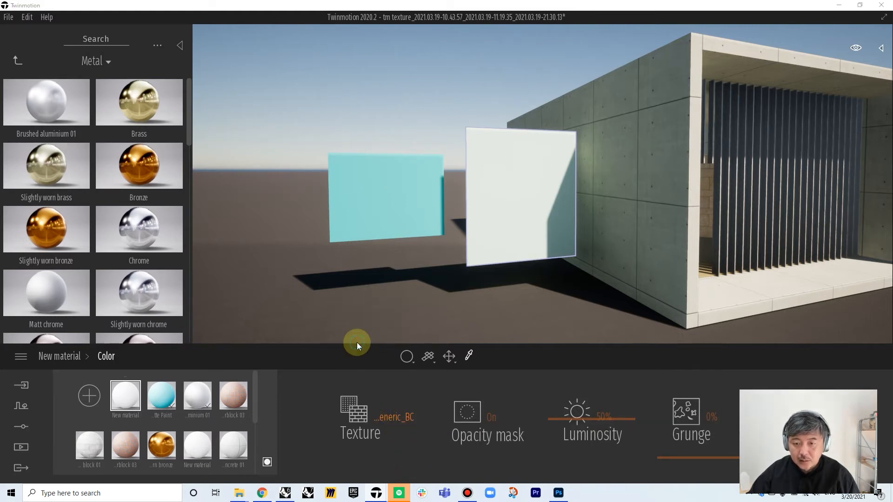
click(46, 164)
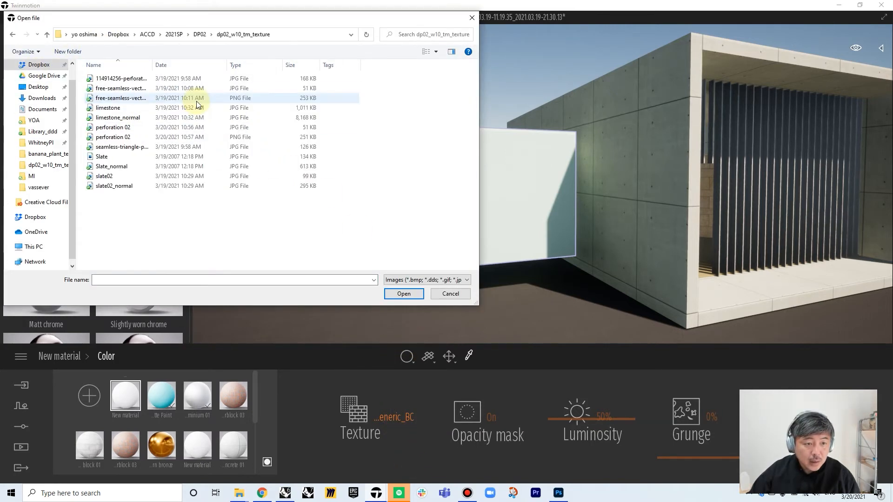
click(180, 138)
click(405, 294)
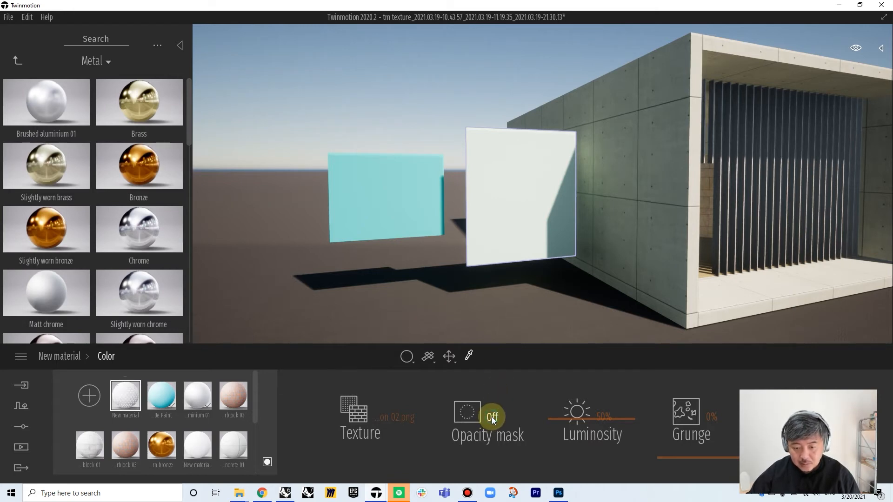
Step: Apply the new perforated material to the white plane and turn its opacity mask on
drag(128, 394, 545, 197)
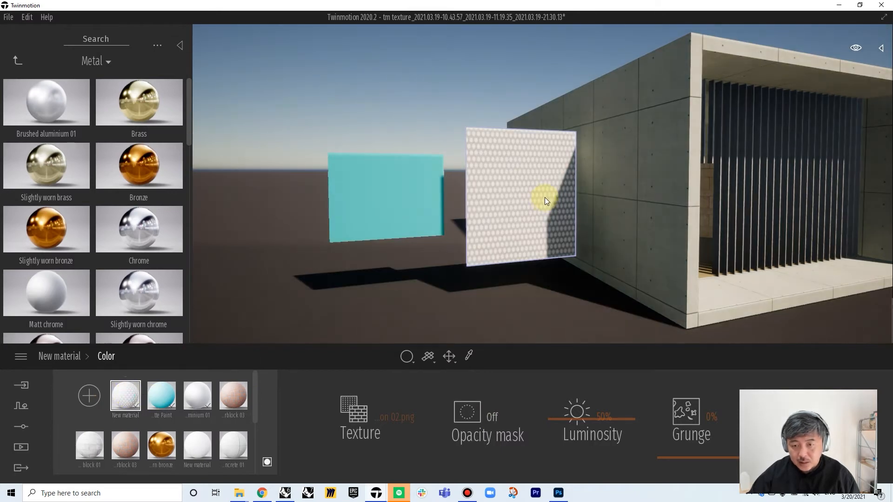
click(493, 416)
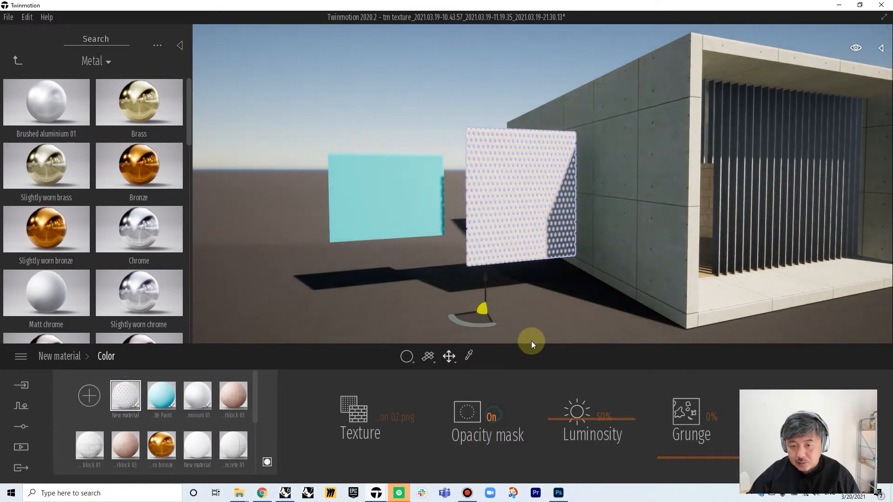
drag(524, 239, 598, 240)
click(566, 300)
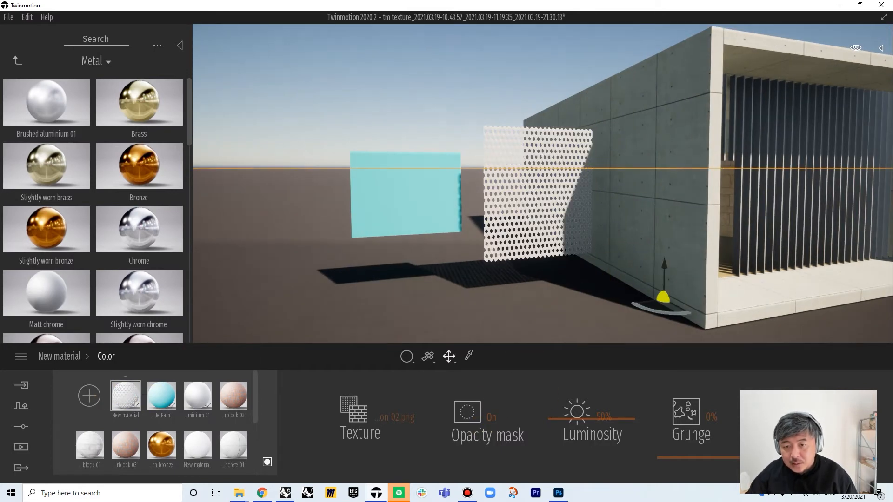
Step: Switch the material application mode and reapply the new perforated material to the plane
right_drag(565, 300, 343, 299)
scroll(566, 183, up, 5)
scroll(566, 184, down, 5)
scroll(543, 184, up, 5)
right_drag(503, 331, 392, 351)
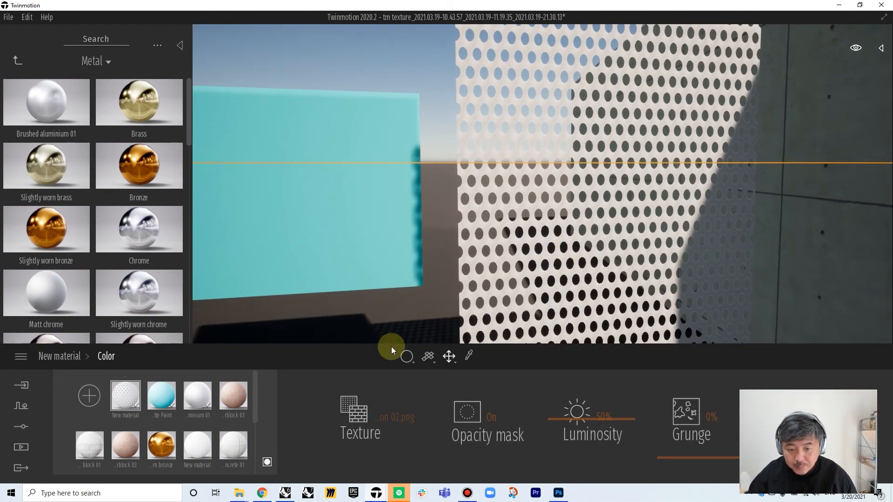
click(427, 355)
click(427, 268)
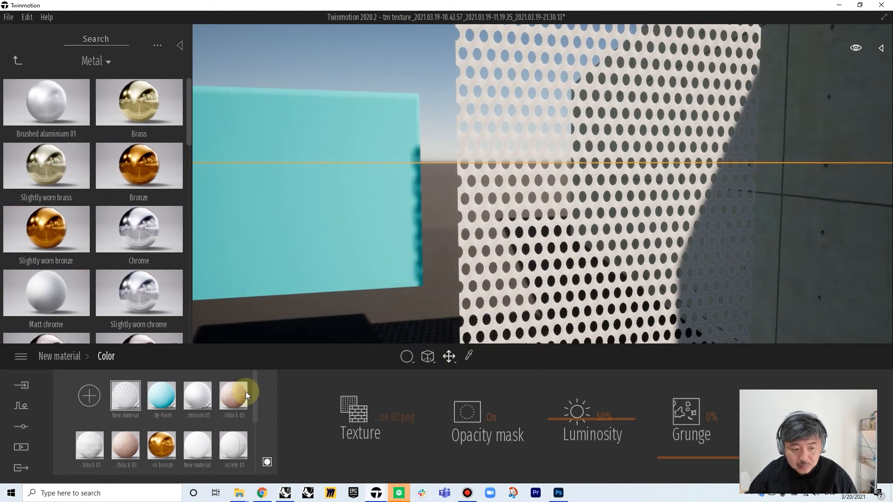
drag(125, 395, 566, 226)
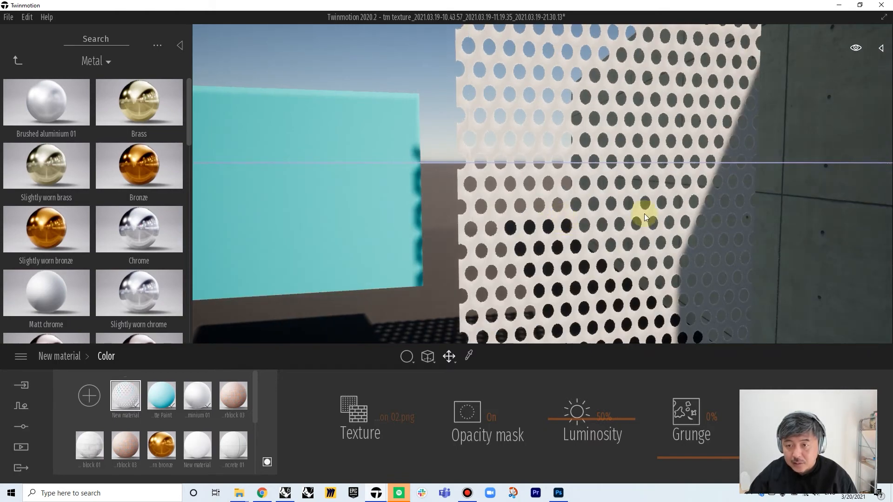
Step: Replace the perforated plane's material with Brushed aluminium 01 from the Metal library
right_drag(644, 214, 619, 212)
scroll(620, 247, down, 10)
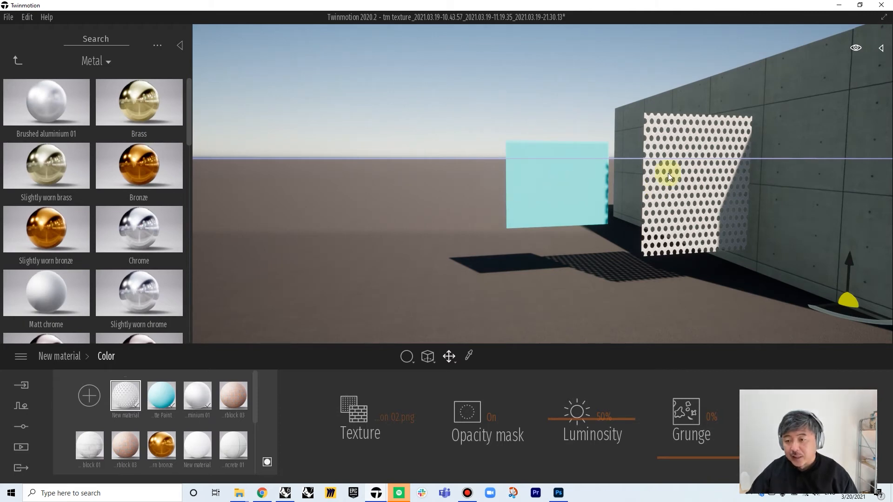
right_drag(702, 219, 750, 205)
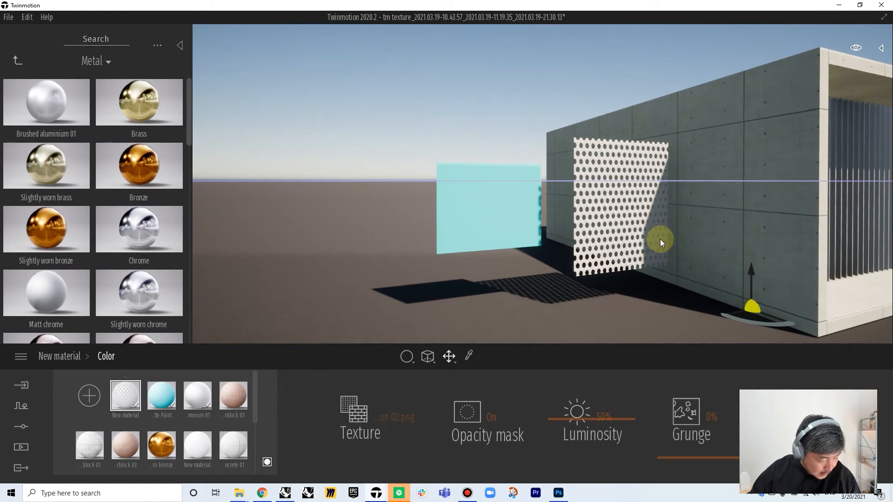
click(597, 200)
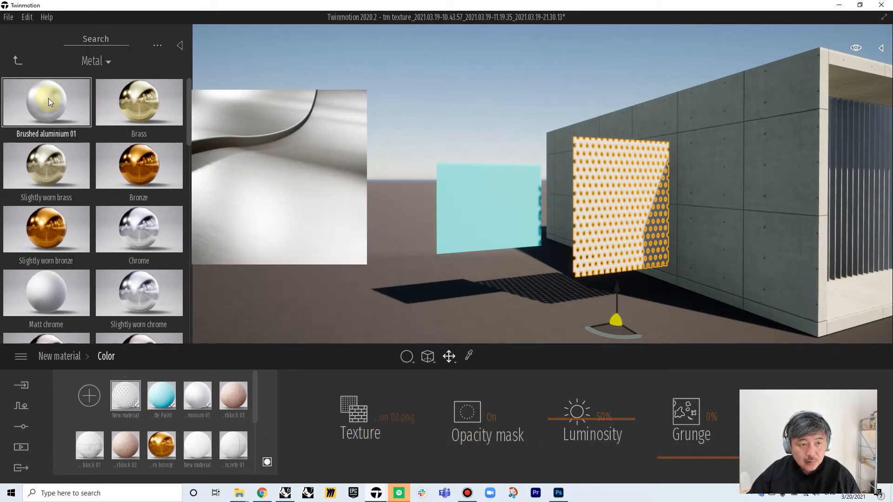
mouse_move(49, 98)
mouse_down()
mouse_move(599, 141)
mouse_move(588, 169)
mouse_up()
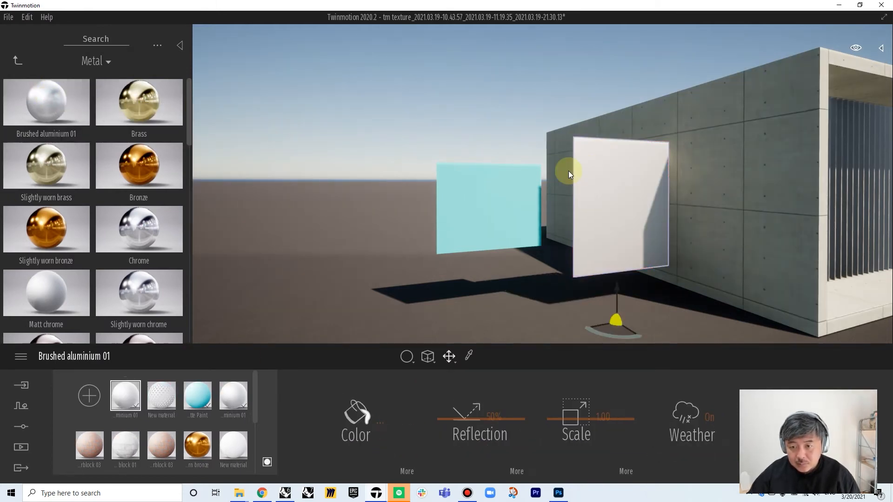
Step: Set the "perforation 02" PNG as the color texture of the Brushed aluminium 01 material on the plane
click(409, 471)
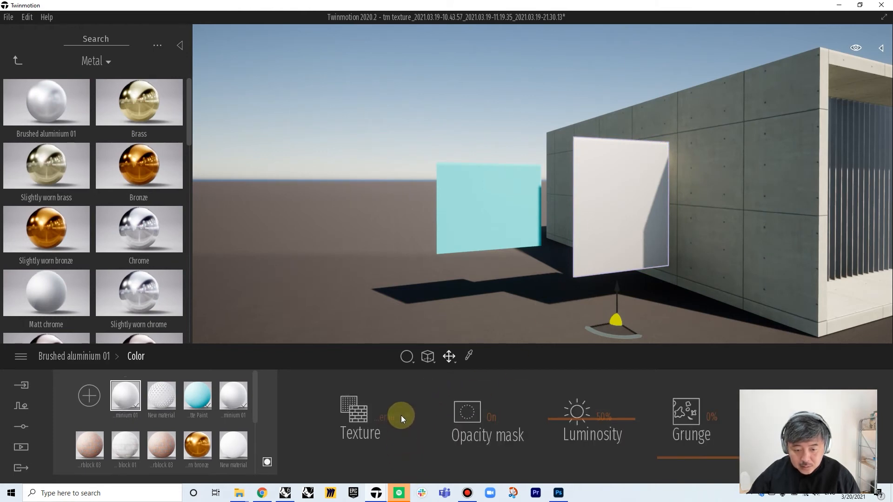
right_click(400, 415)
right_click(401, 418)
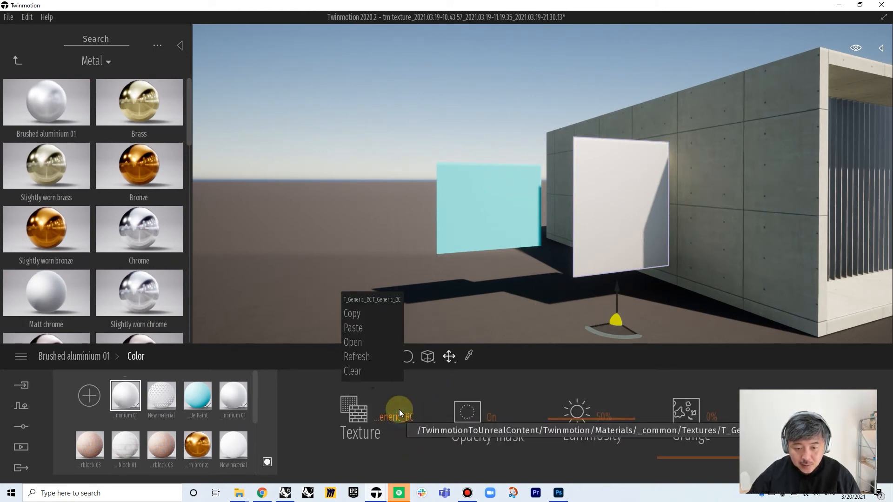
click(354, 314)
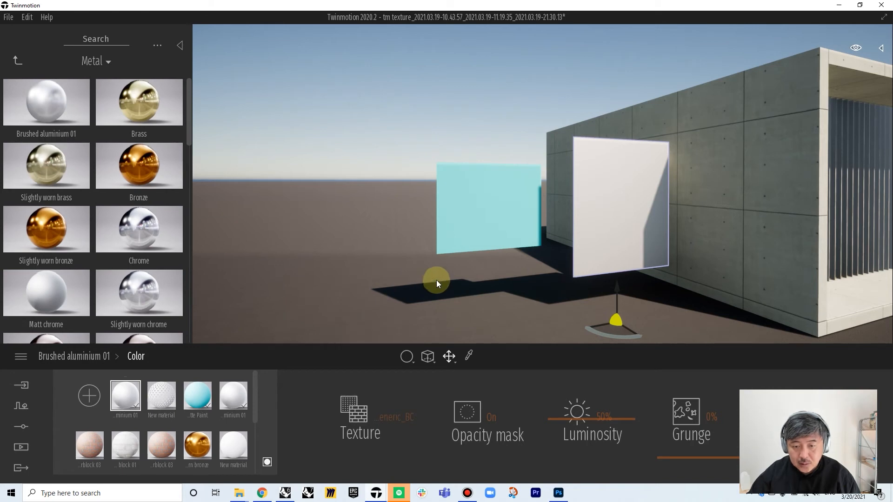
right_click(400, 417)
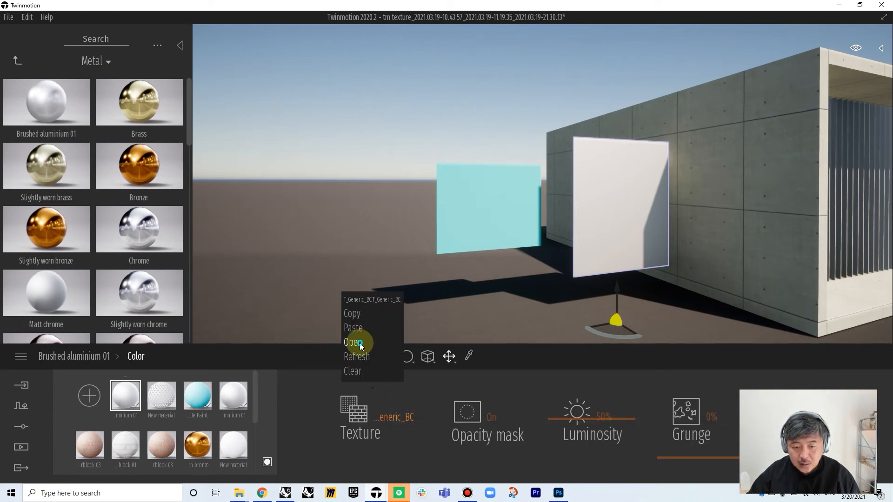
click(357, 343)
click(138, 137)
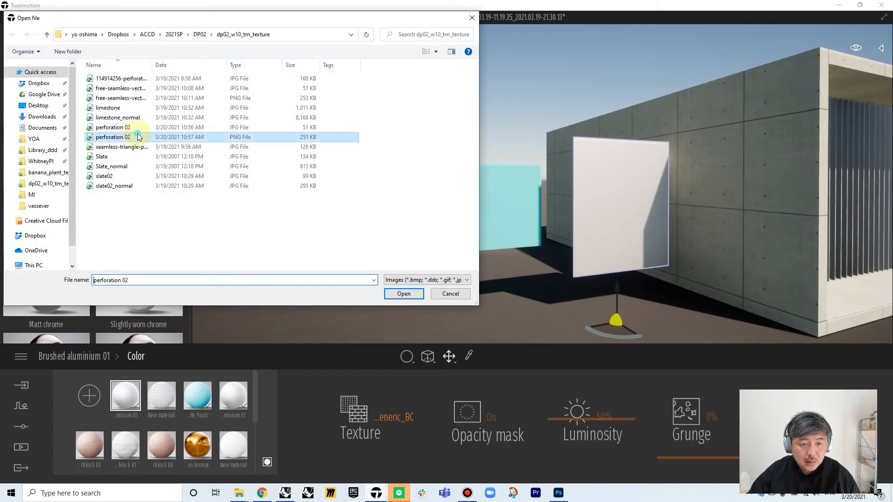
click(401, 293)
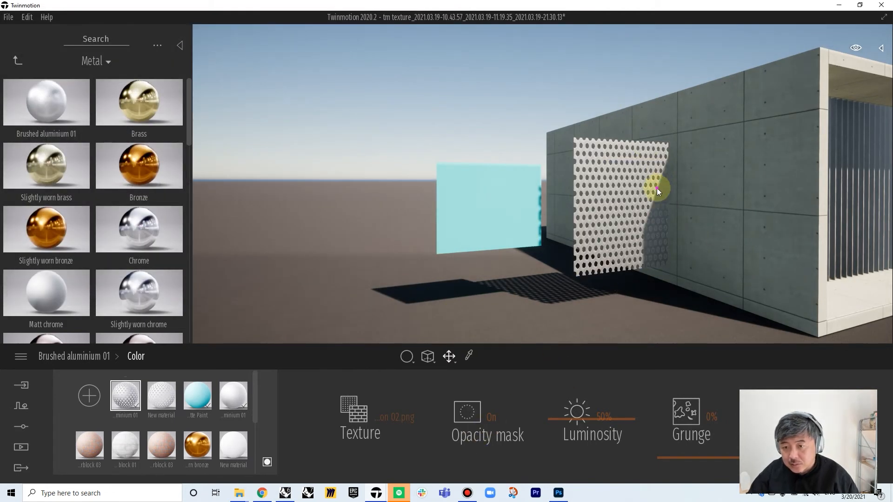
Step: Inspect the perforated aluminium plane up close and return to the main settings of Brushed aluminium 01
scroll(657, 188, up, 5)
key(d)
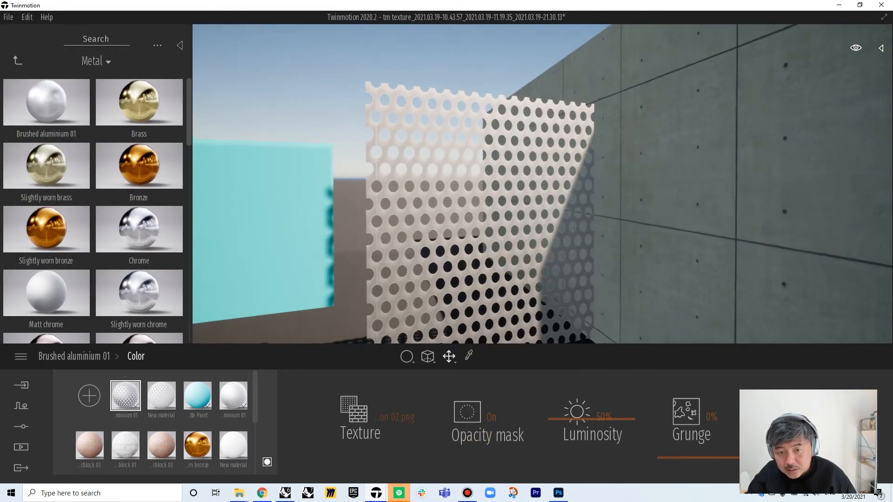
scroll(657, 191, down, 6)
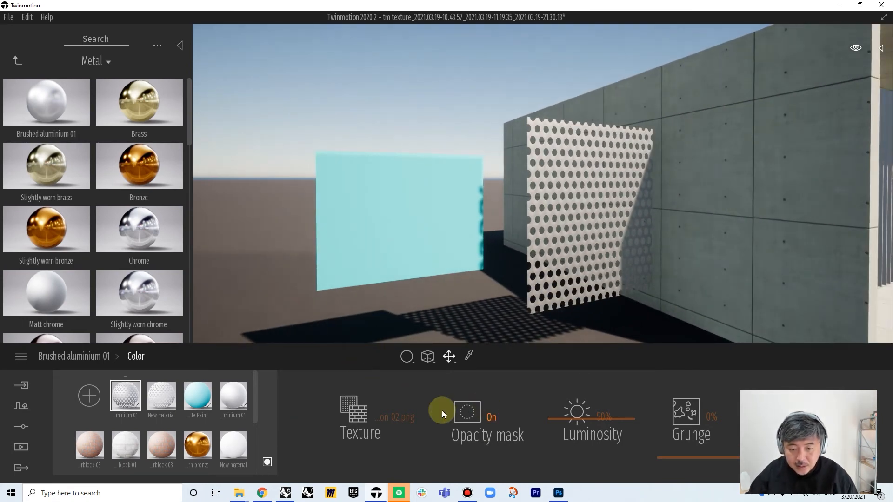
click(83, 358)
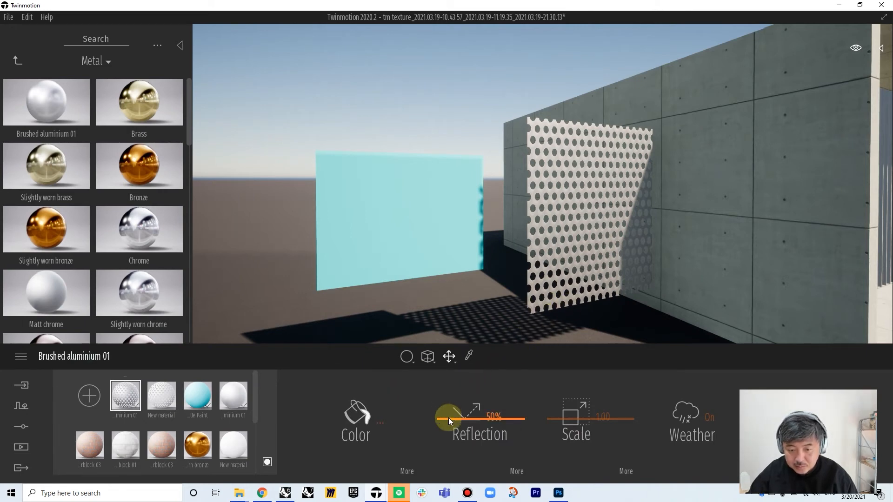
Step: Set the reflection of Brushed aluminium 01 to 57% and darken its color to grey 7A7A7B
drag(449, 419, 455, 418)
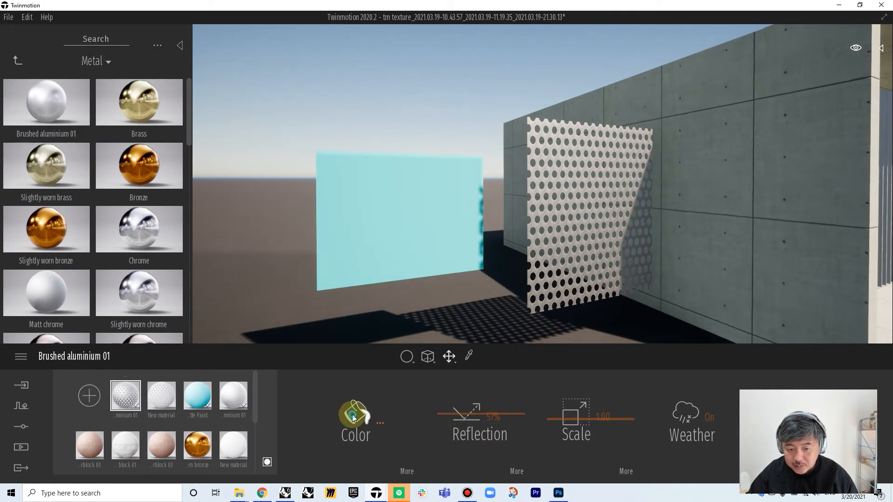
click(353, 415)
drag(433, 216, 439, 248)
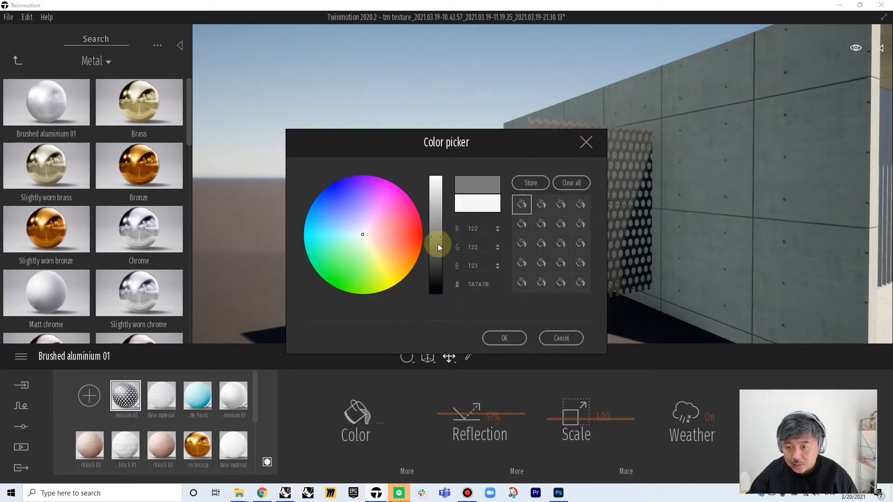
click(499, 338)
Step: Move the perforated plane from outside the concrete wall to the building's open side, near the vertical louvers
click(540, 252)
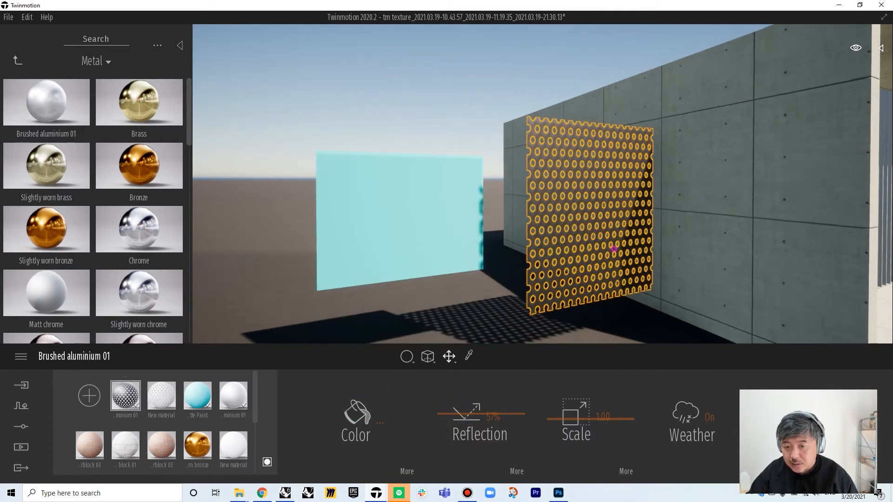
right_drag(540, 252, 540, 278)
key(a)
key(w)
key(s)
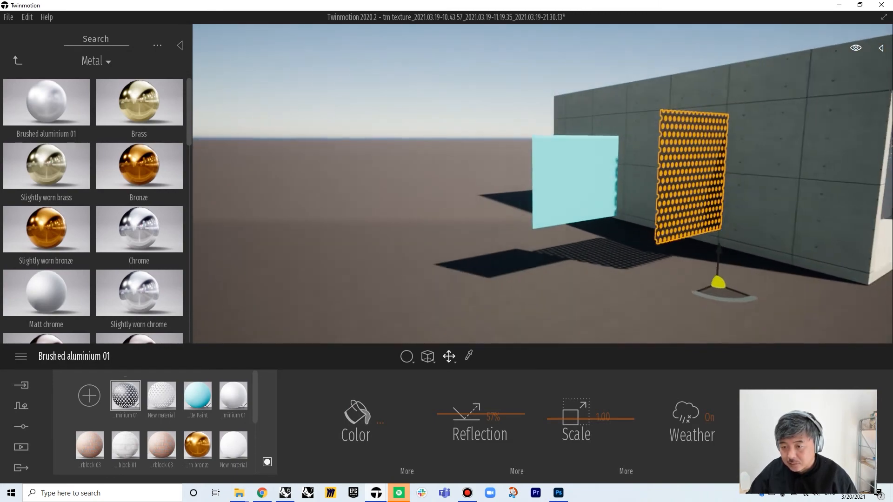
key(d)
right_drag(548, 244, 548, 250)
drag(571, 284, 773, 252)
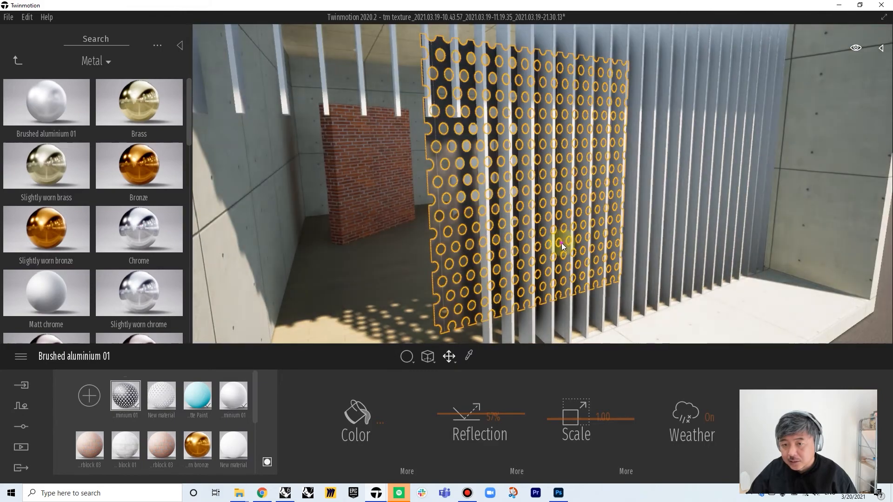
Step: Move the perforated plane deeper into the room, behind the vertical louvers
key(Up)
scroll(481, 194, up, 5)
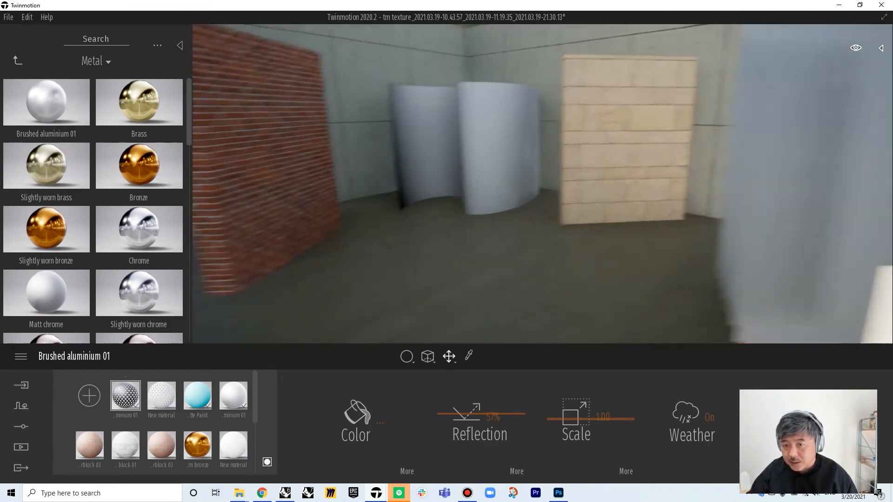
scroll(480, 195, down, 4)
right_drag(481, 194, 817, 154)
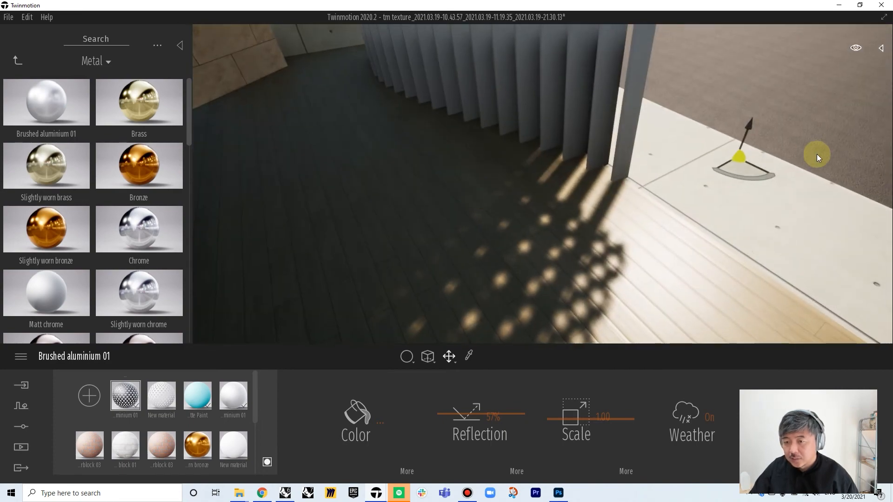
drag(748, 173, 431, 192)
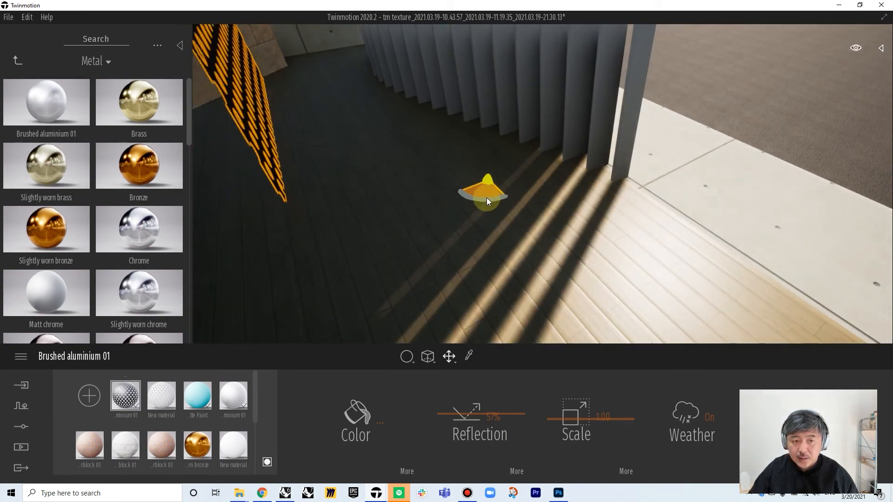
Step: Turn on the Two-sided option in the settings of Brushed aluminium 01
right_drag(391, 161, 270, 25)
key(d)
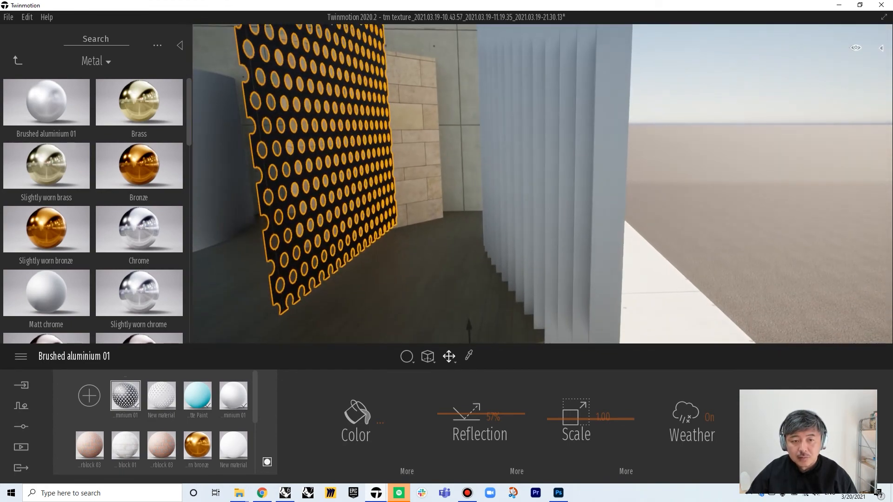
key(a)
key(d)
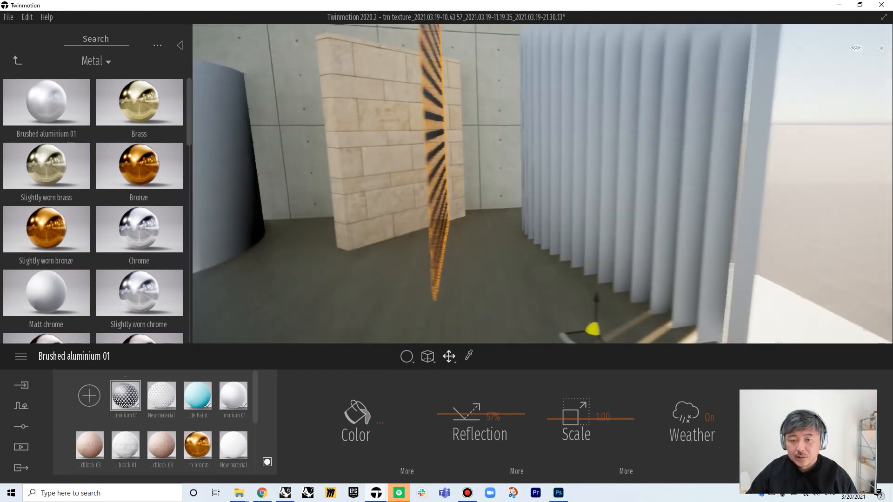
key(a)
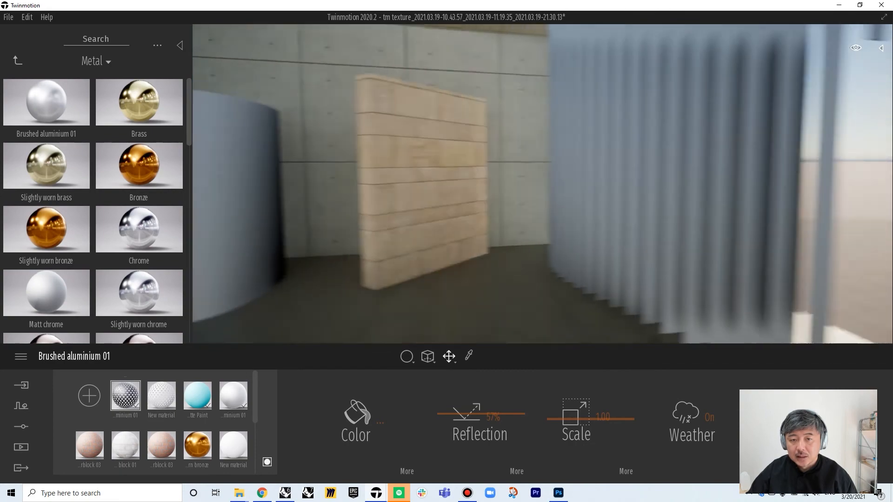
key(w)
key(s)
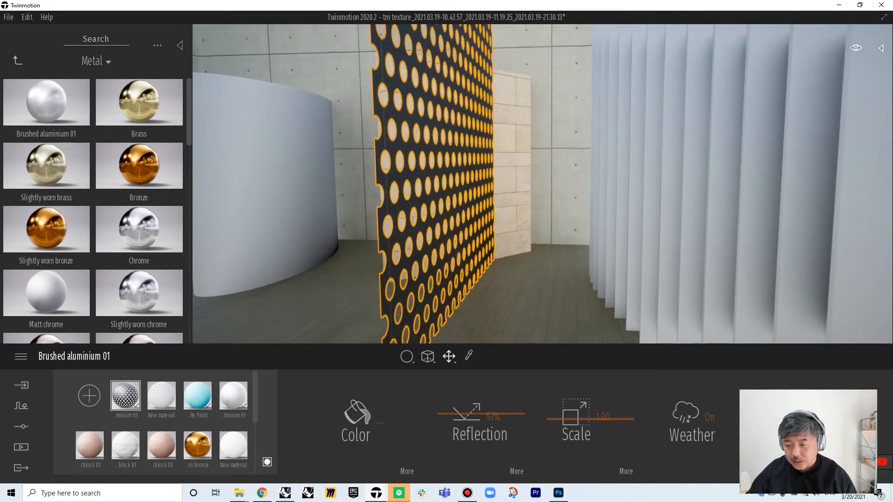
click(795, 419)
click(712, 416)
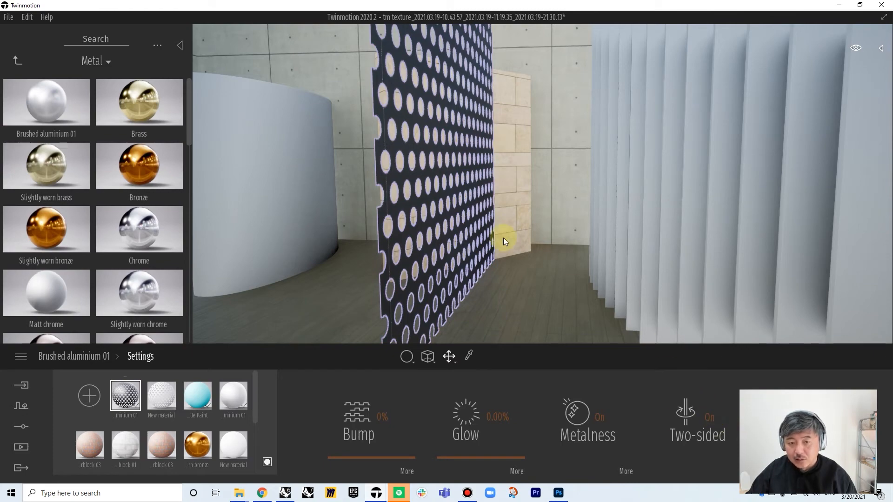
Step: Shift the perforated plane further into the room, toward the stone block wall
shift+middle_drag(503, 238, 472, 225)
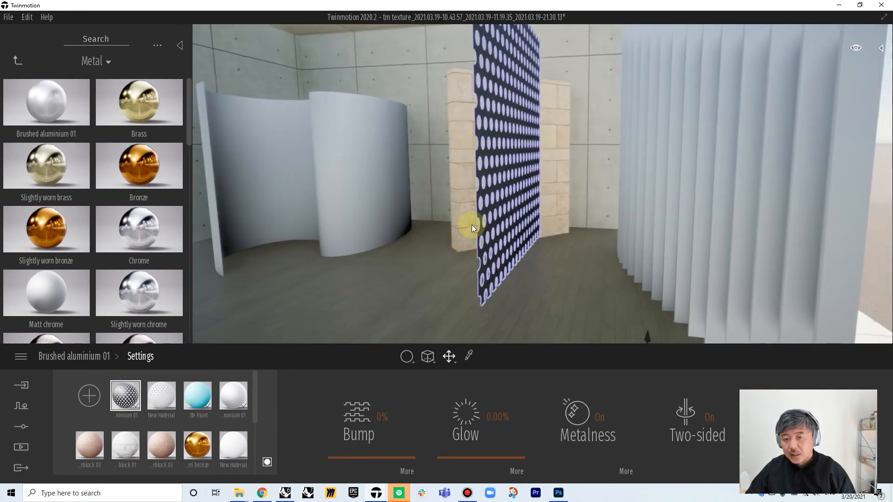
shift+middle_drag(552, 213, 605, 281)
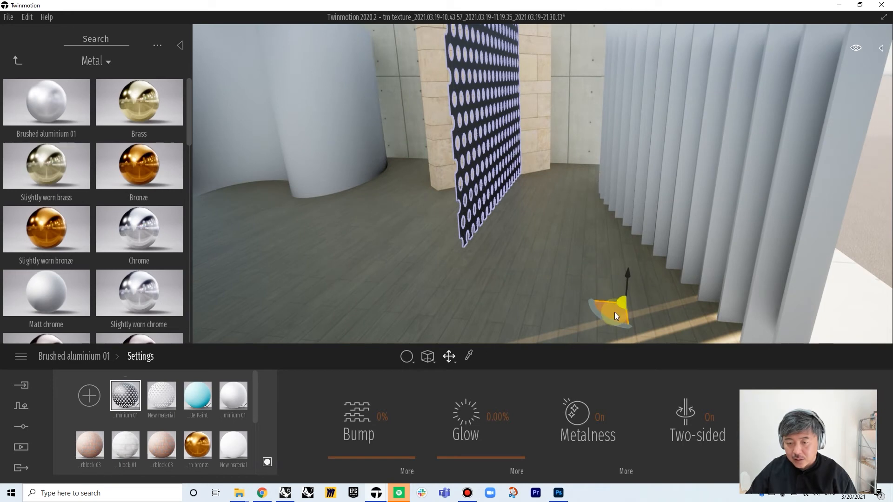
drag(615, 313, 554, 260)
right_drag(545, 168, 575, 117)
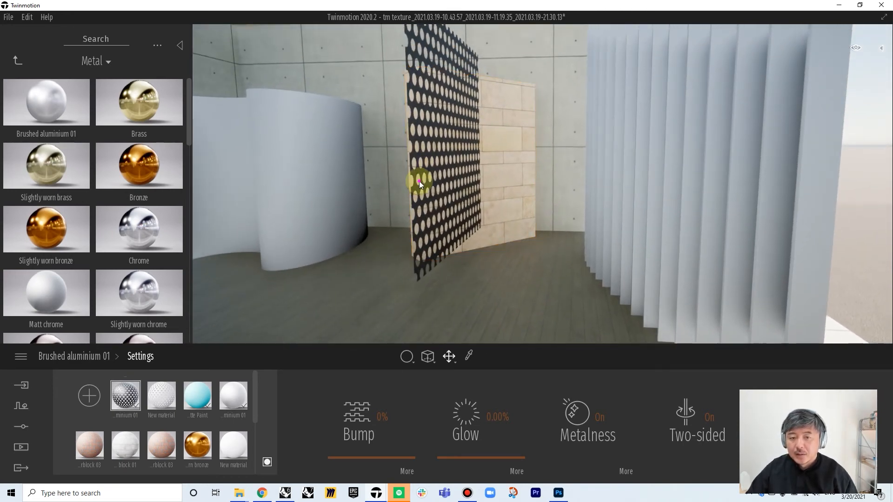
right_drag(419, 180, 436, 177)
middle_drag(426, 203, 437, 169)
middle_drag(571, 212, 662, 145)
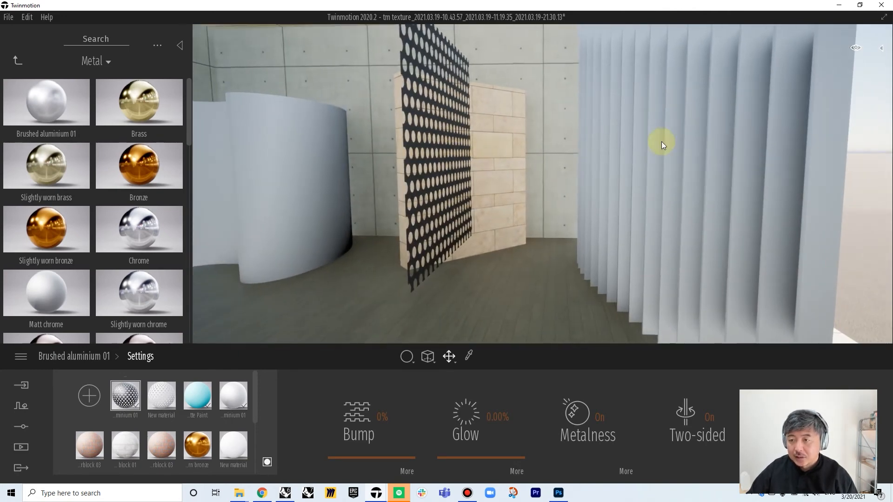
Step: Set the time of day to 18:43 so sunlight falls through the perforated plane
click(859, 49)
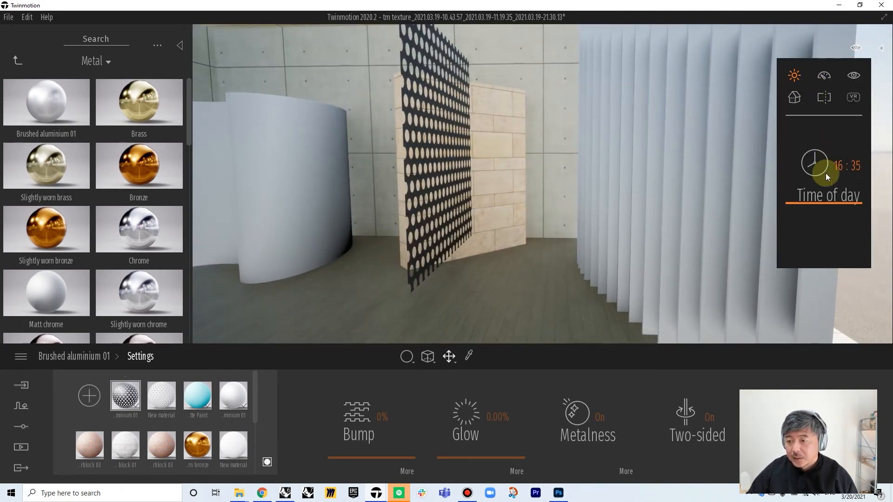
drag(814, 202, 822, 213)
mouse_move(514, 155)
shift+middle_down()
mouse_move(531, 145)
mouse_move(474, 144)
mouse_move(549, 140)
mouse_move(539, 131)
mouse_move(530, 172)
mouse_move(558, 181)
mouse_move(549, 153)
mouse_move(539, 181)
mouse_move(556, 186)
mouse_move(507, 186)
mouse_move(522, 141)
shift+middle_up()
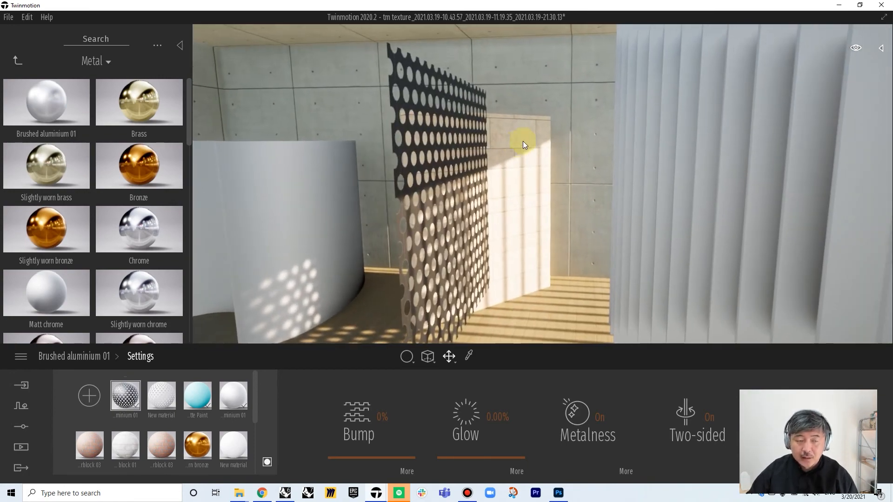
Step: Place a Spot light from the Lights library high on the concrete back wall and select it
click(18, 62)
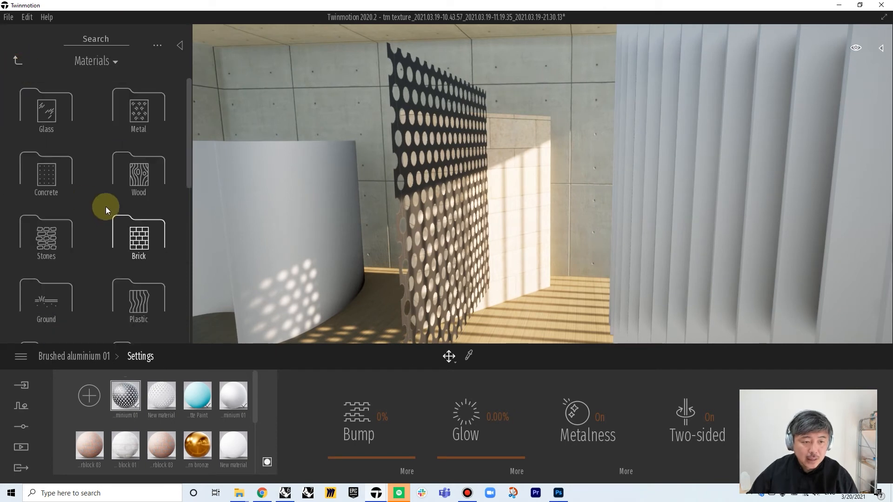
click(20, 66)
click(143, 171)
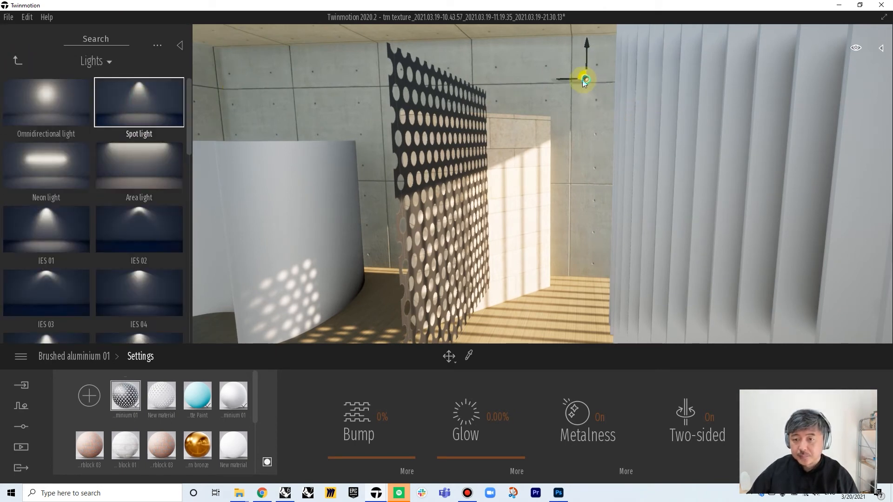
click(585, 80)
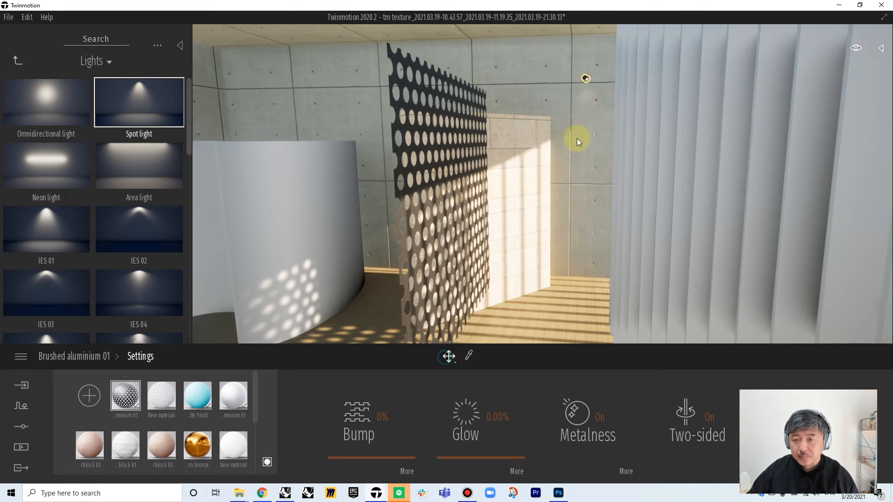
click(585, 77)
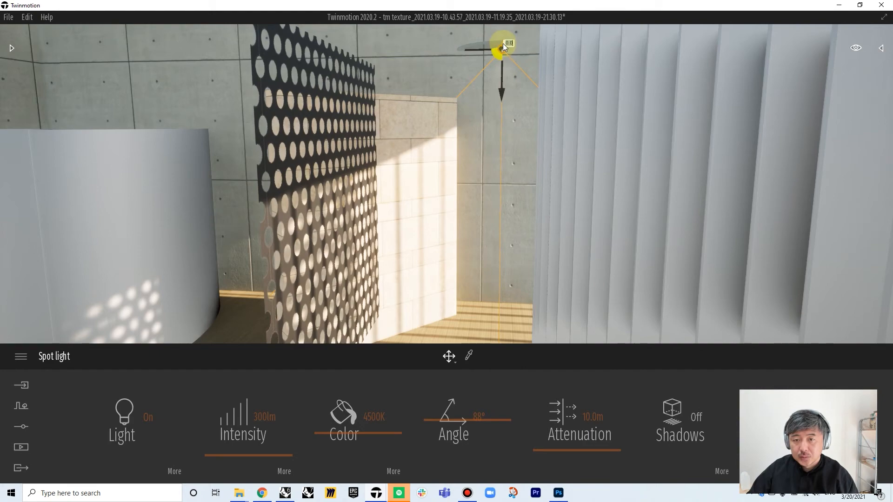
Step: Raise the spot light slightly and rotate it to aim sideways at the perforated plane
drag(503, 43, 503, 23)
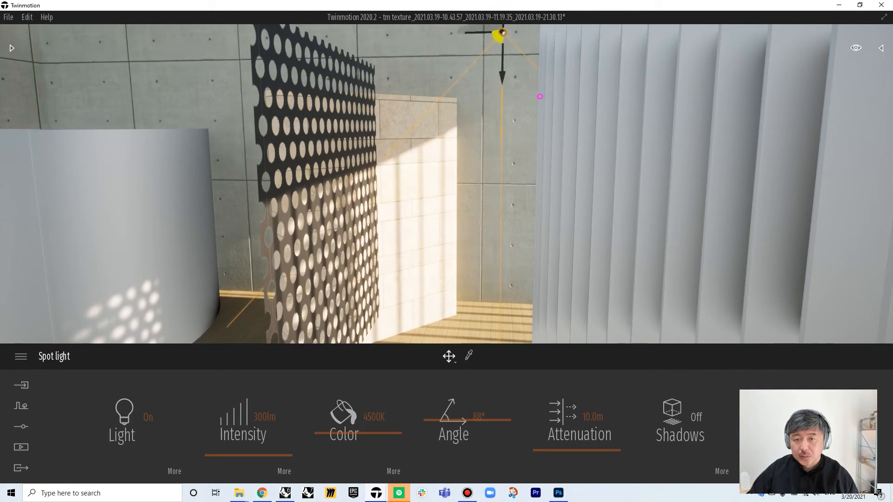
middle_drag(540, 97, 642, 92)
scroll(540, 97, down, 3)
middle_drag(539, 96, 465, 96)
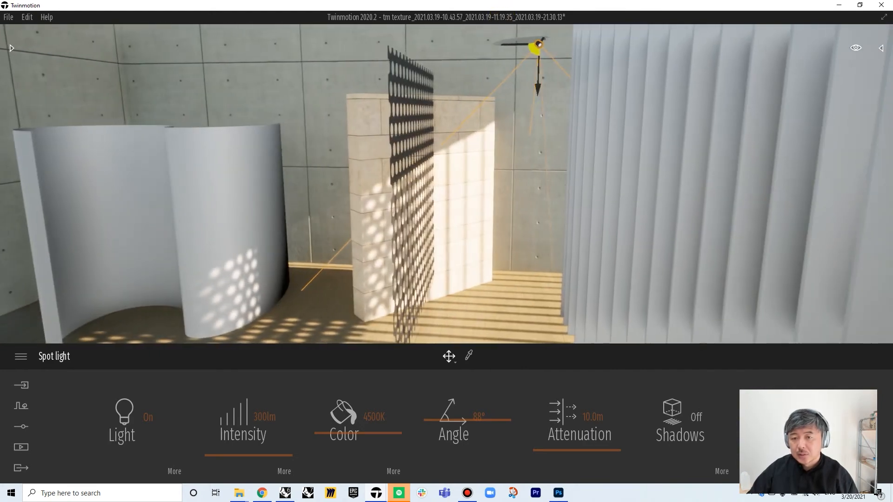
click(456, 362)
click(454, 309)
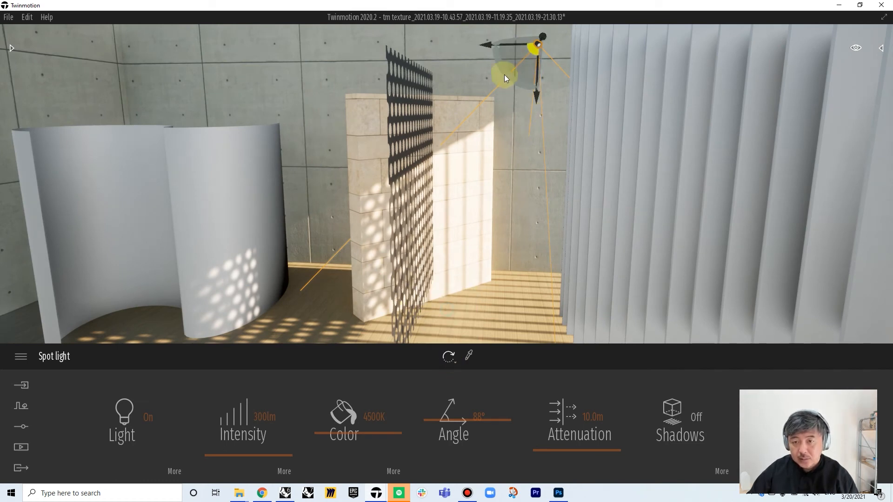
drag(506, 77, 479, 55)
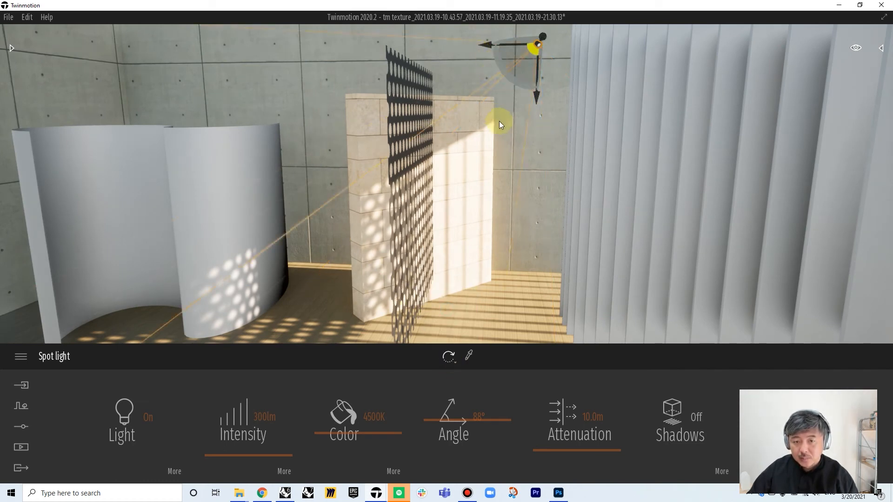
Step: Set the spot light's color to red with RGB values 255, 0, 24
right_drag(499, 120, 530, 177)
scroll(499, 121, up, 5)
scroll(499, 121, down, 4)
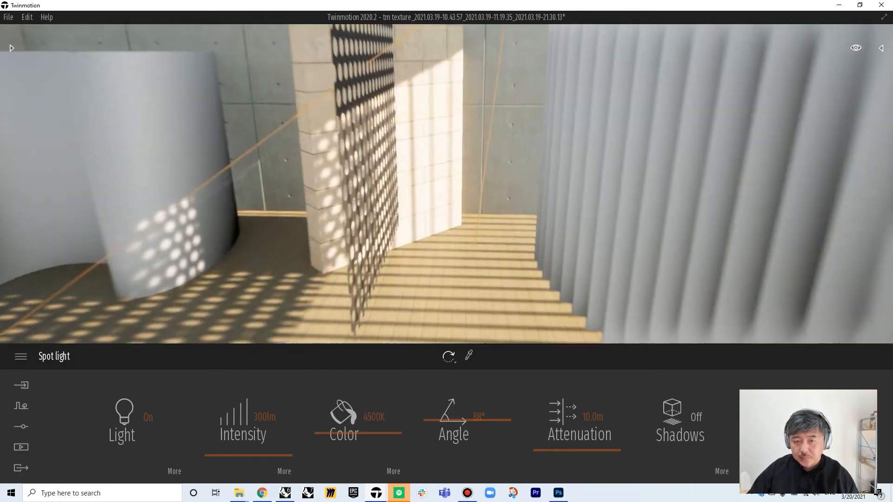
key(a)
key(s)
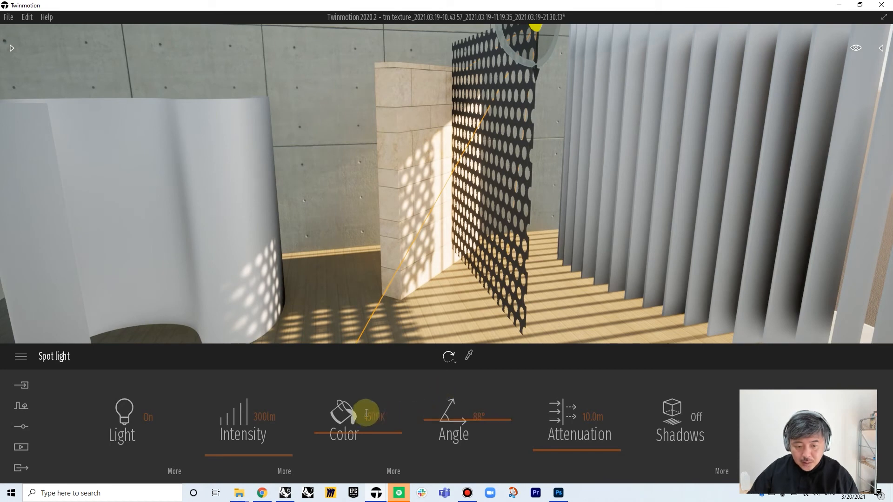
click(393, 471)
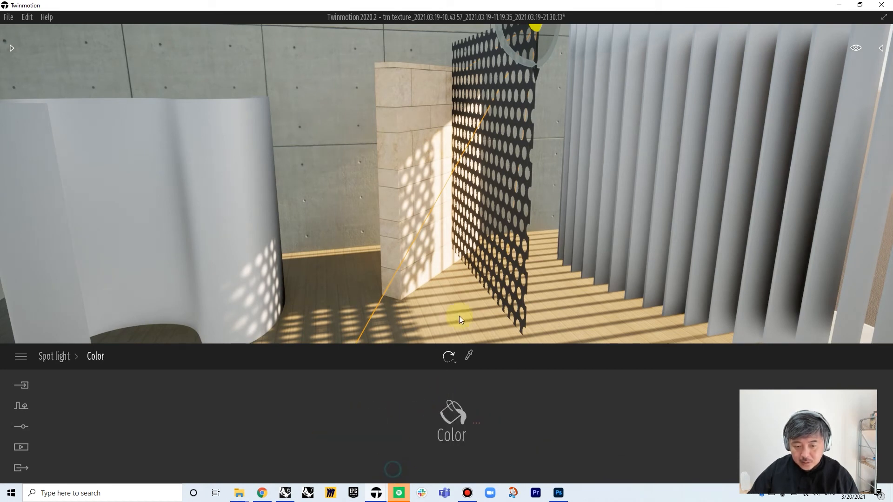
click(462, 415)
click(422, 229)
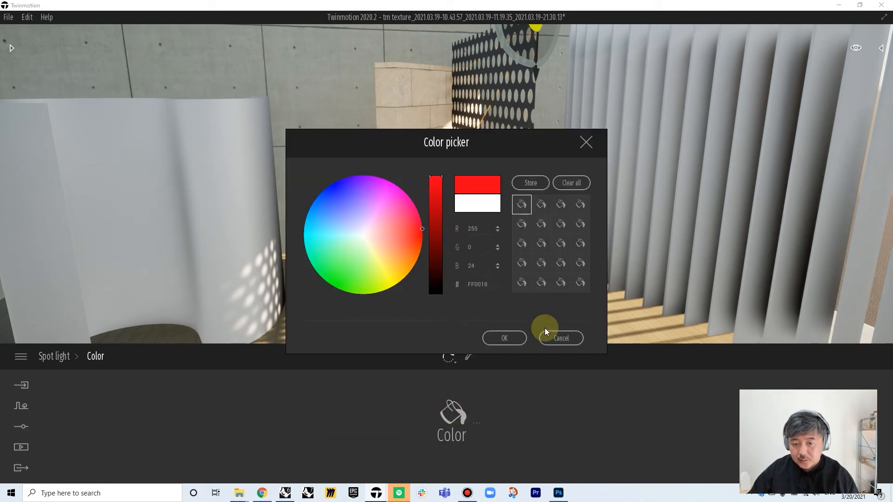
click(513, 338)
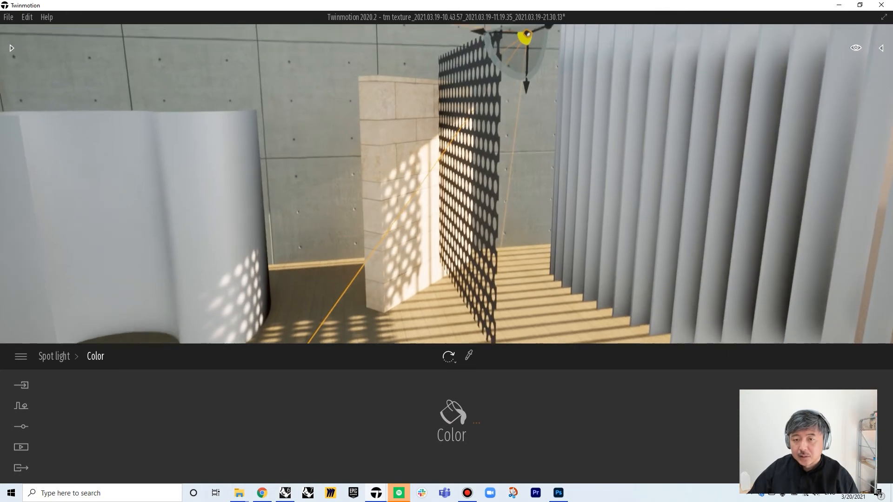
Step: Change the time of day to night and view the red spot light's effect in the room
click(855, 48)
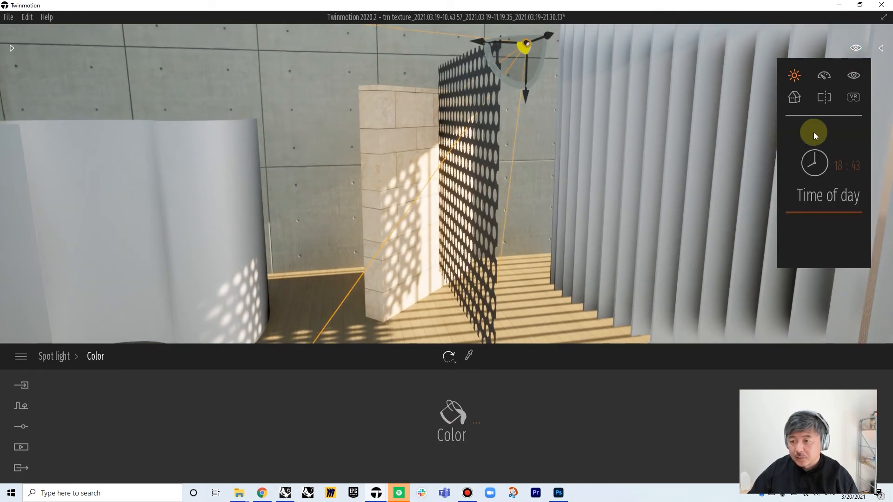
drag(819, 211, 824, 239)
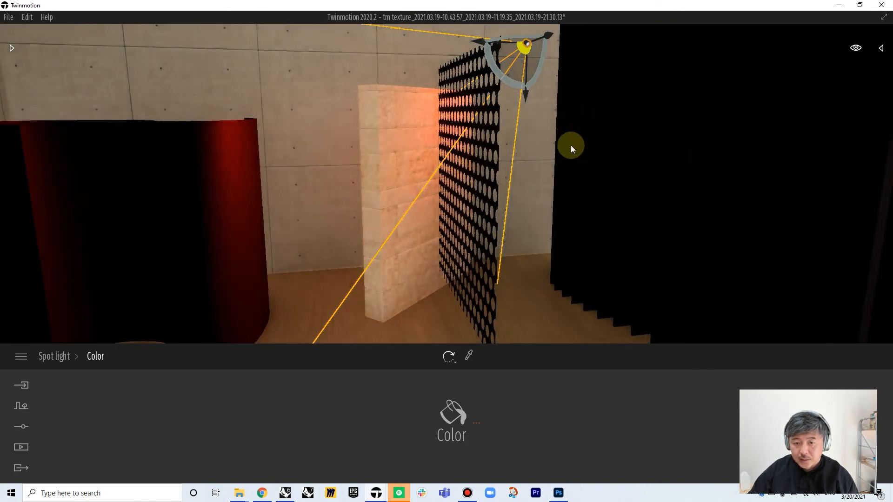
drag(571, 145, 535, 148)
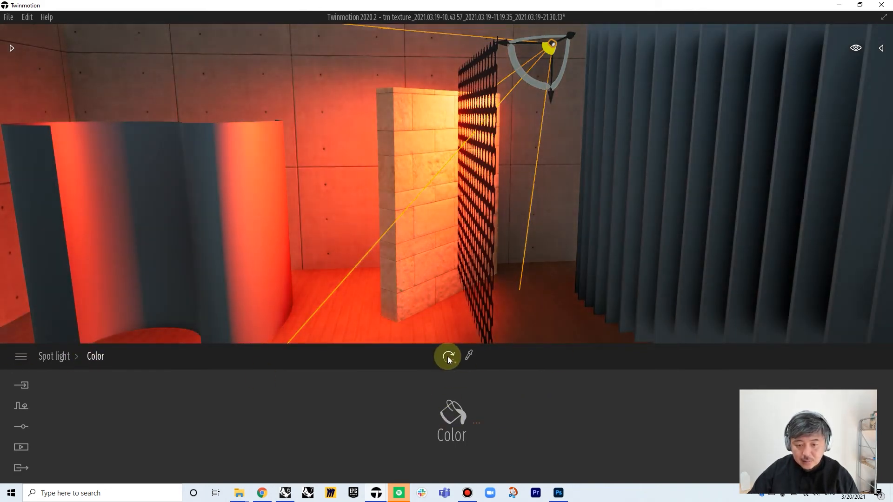
Step: Turn on shadows for the red spot light and view the perforation shadows cast across the room
click(56, 357)
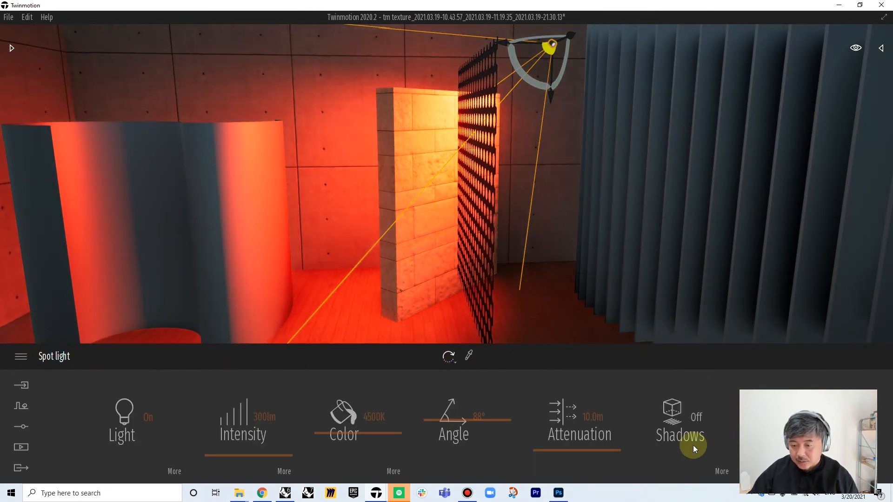
click(695, 417)
shift+middle_drag(633, 308, 572, 289)
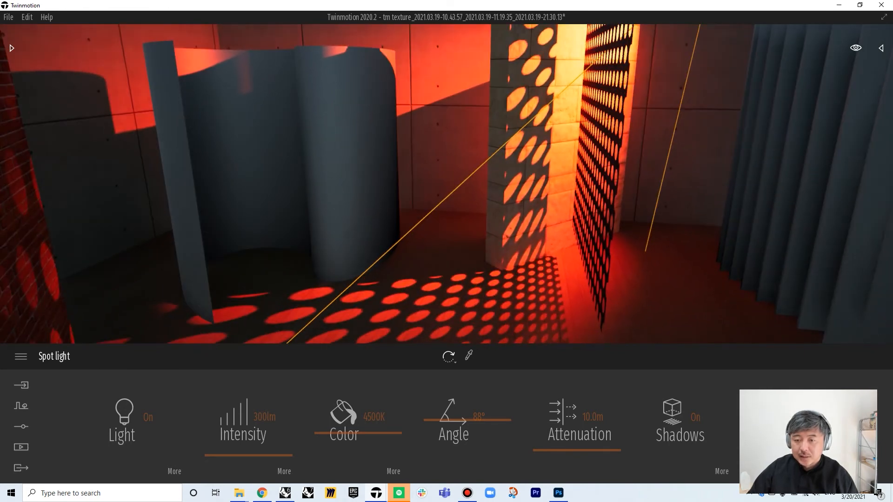
Step: Set the time of day to 18:05 to bring daylight back into the room
click(855, 48)
mouse_move(825, 238)
mouse_down()
mouse_move(827, 190)
mouse_move(828, 212)
mouse_up()
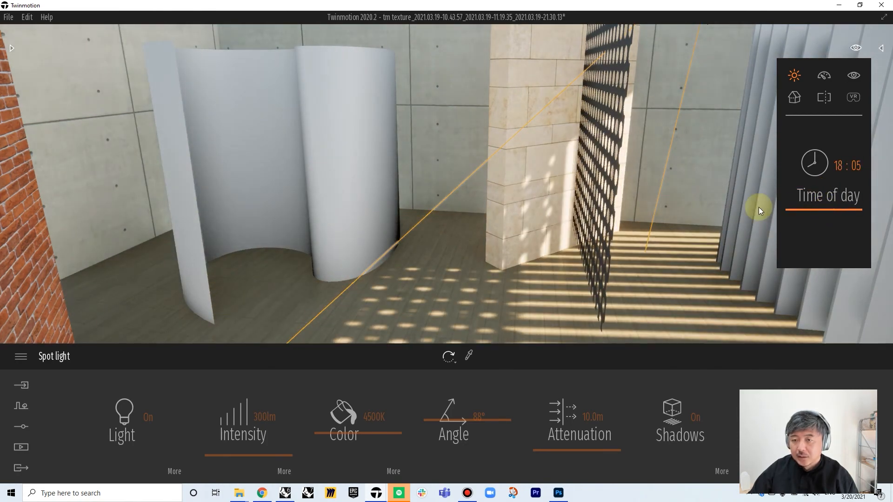
Step: Set the spot light's intensity to 500000 lm
right_drag(758, 207, 755, 139)
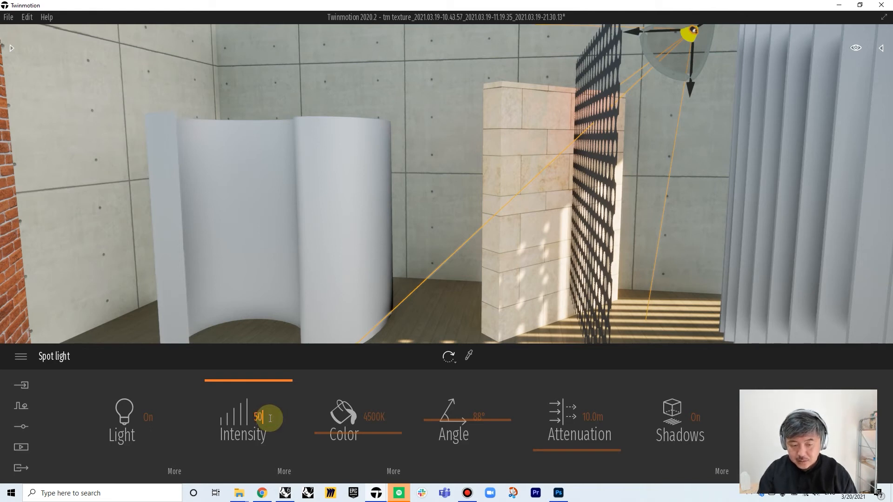
click(270, 418)
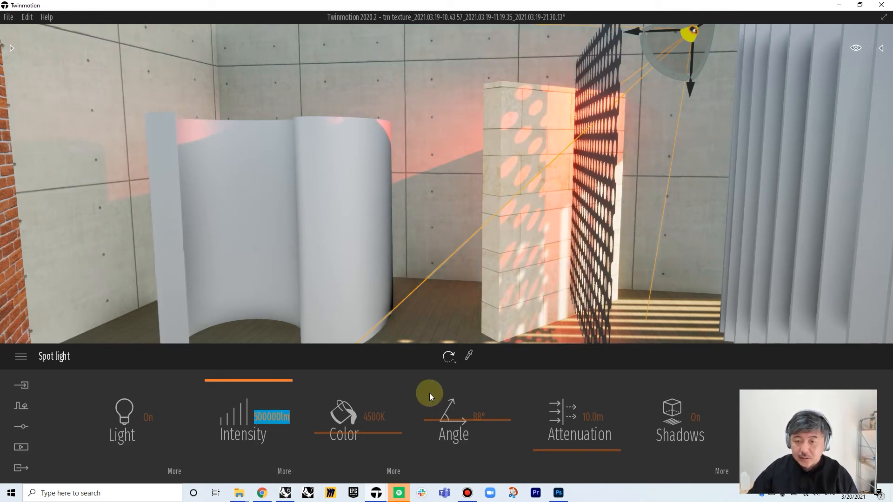
mouse_move(650, 197)
right_down()
mouse_move(672, 221)
mouse_move(648, 214)
right_up()
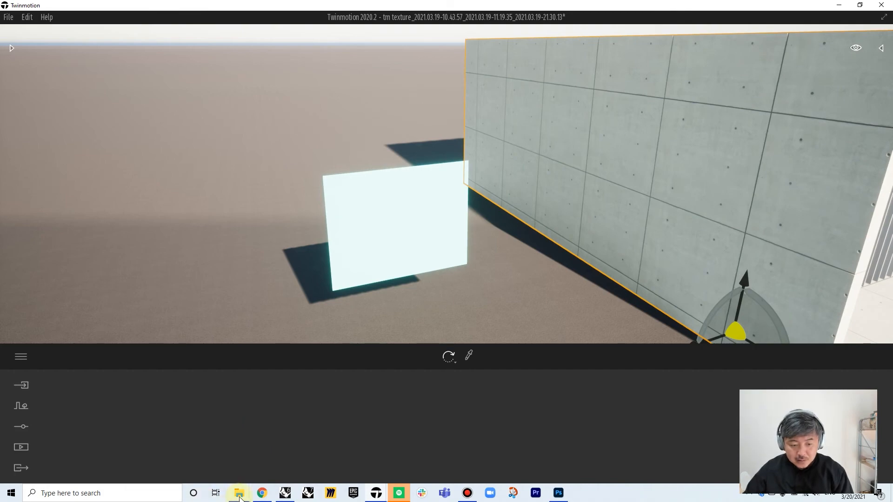
Step: Switch to File Explorer and preview the contrast_v2 video from the dp02_w10_tm_texture folder
mouse_move(240, 496)
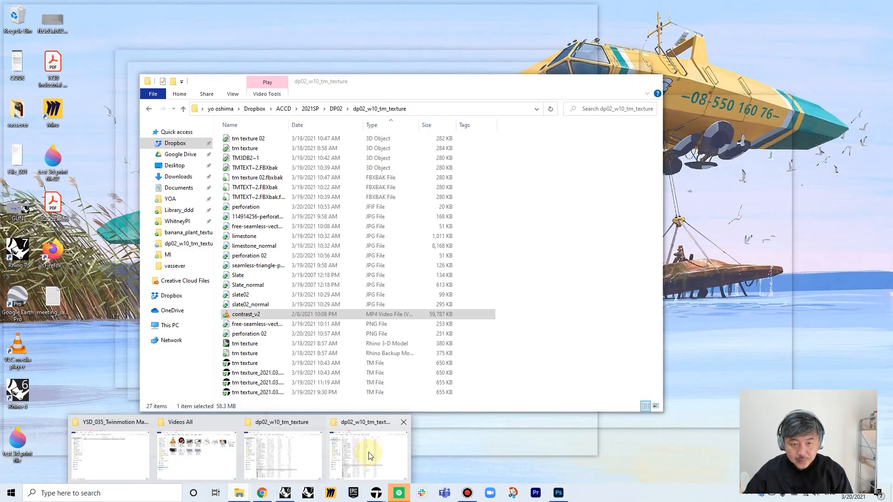
click(370, 456)
double_click(247, 316)
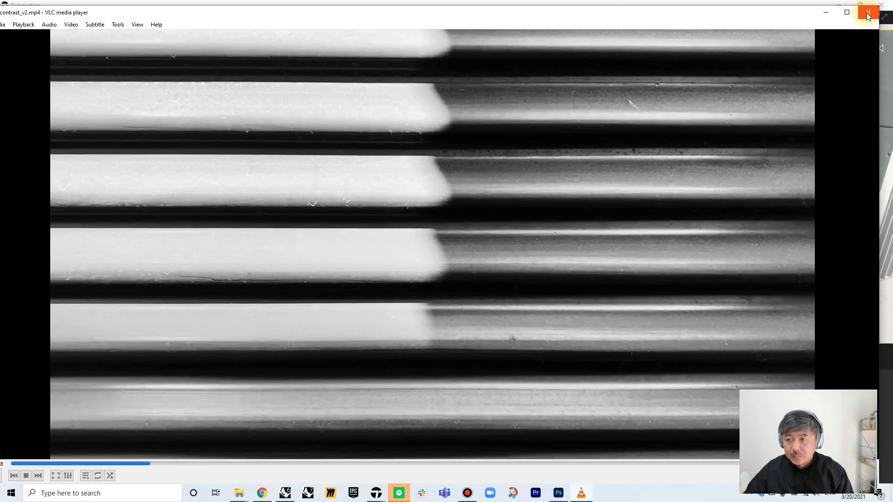
click(868, 12)
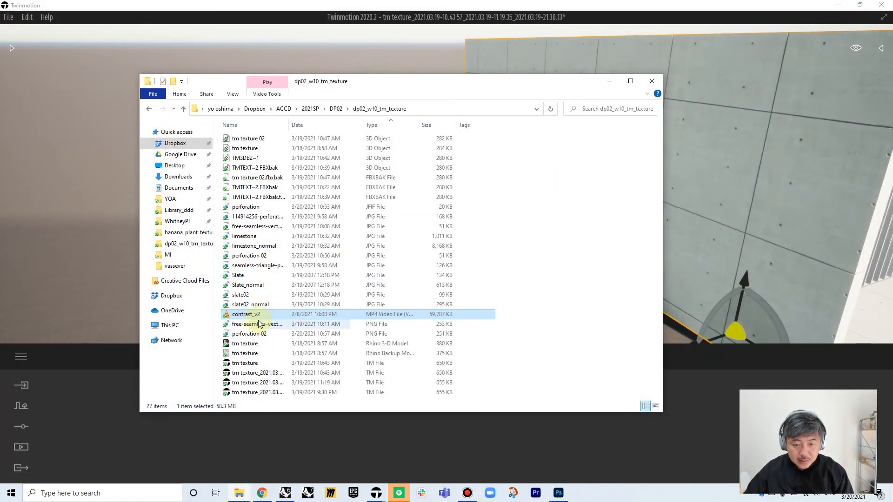
Step: Check the file type of contrast_v2 in its properties, and return to Twinmotion
right_click(389, 315)
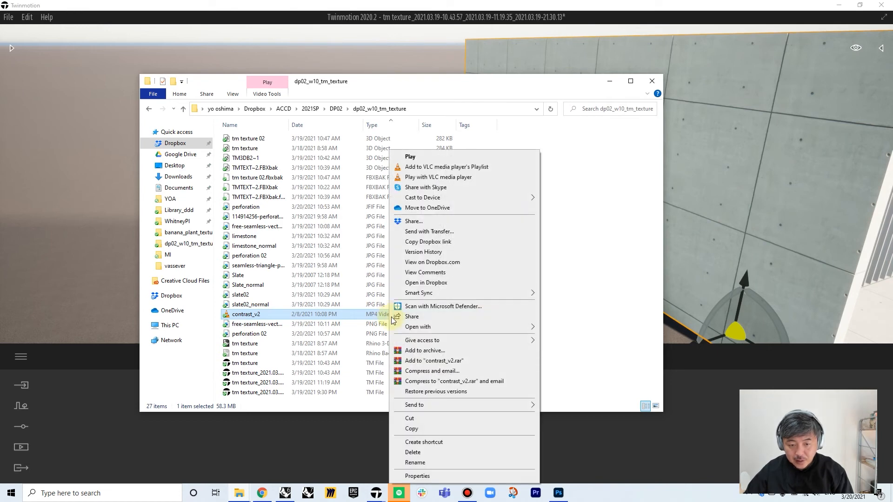
click(417, 476)
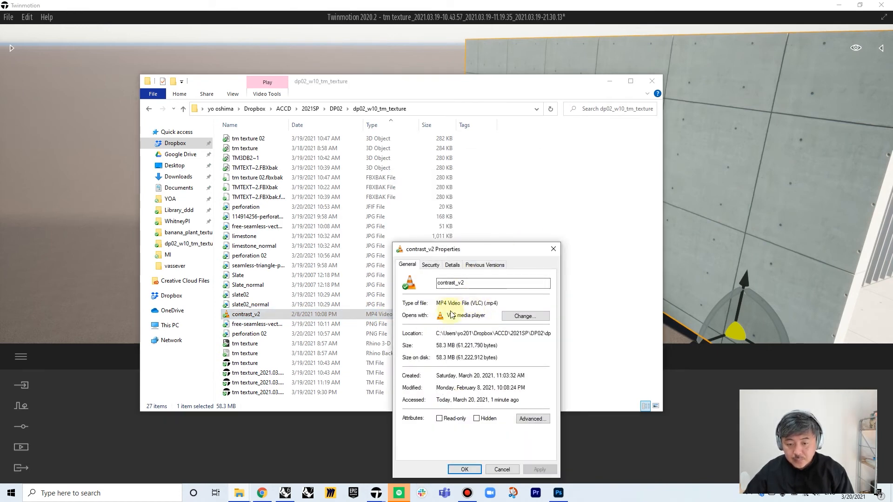
click(502, 470)
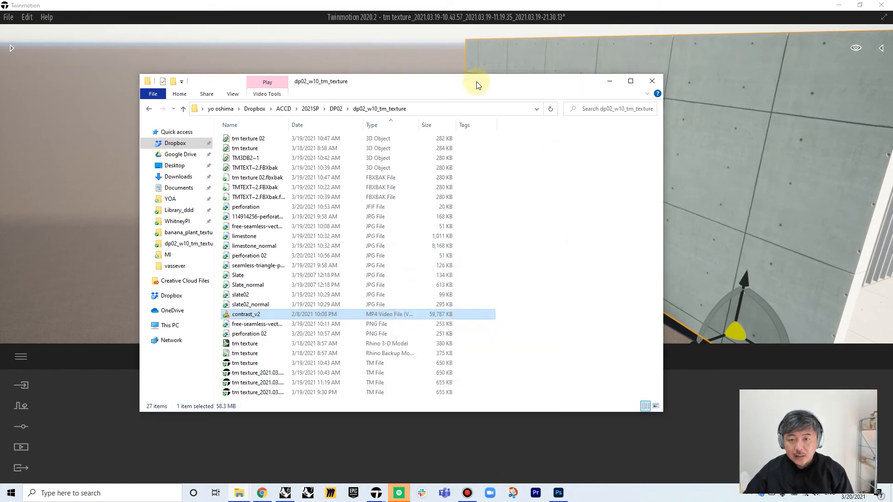
drag(478, 85, 619, 141)
click(425, 70)
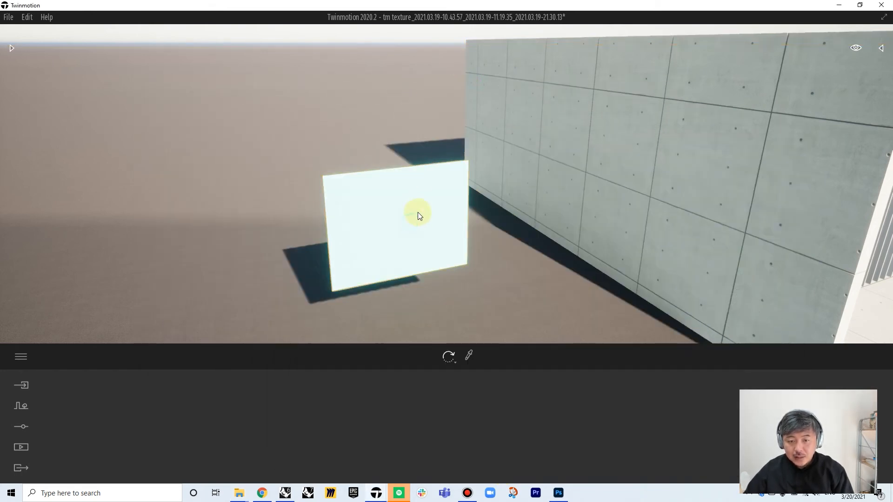
Step: Apply the Video sample material from the Videos materials library to the freestanding plane outside the building
right_drag(469, 237, 441, 238)
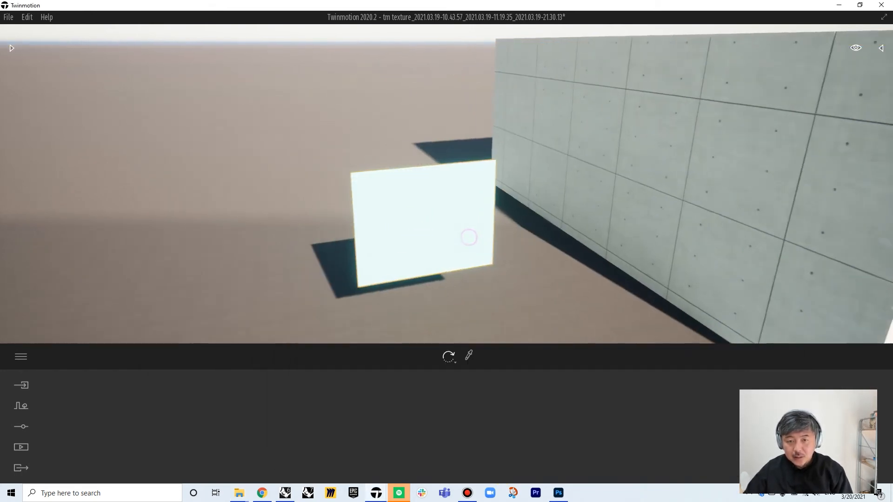
click(10, 48)
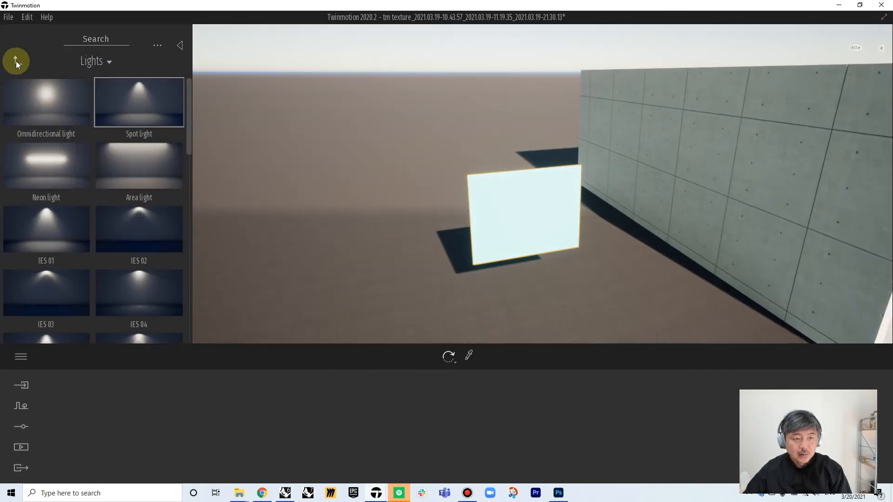
click(14, 58)
click(49, 110)
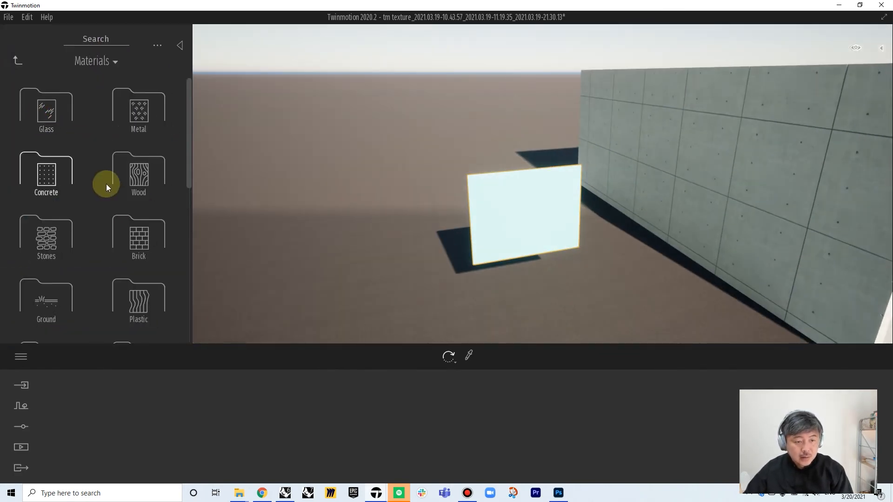
scroll(105, 186, down, 3)
scroll(103, 190, down, 4)
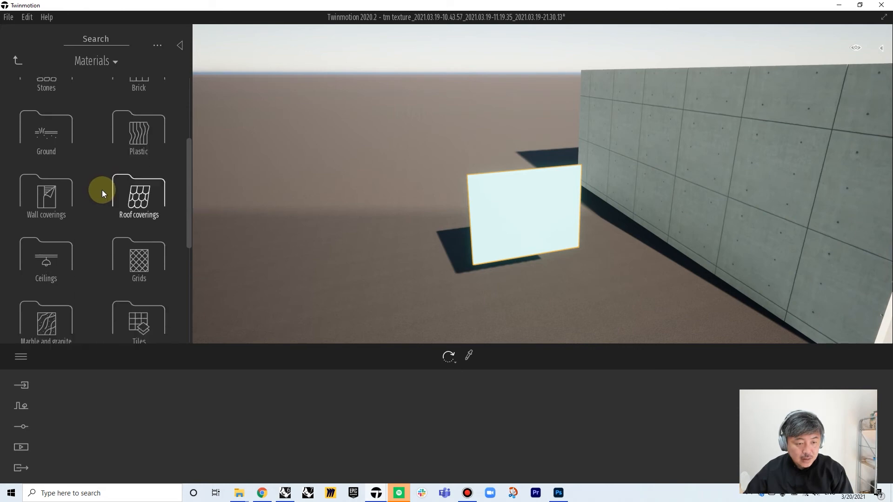
scroll(99, 195, down, 5)
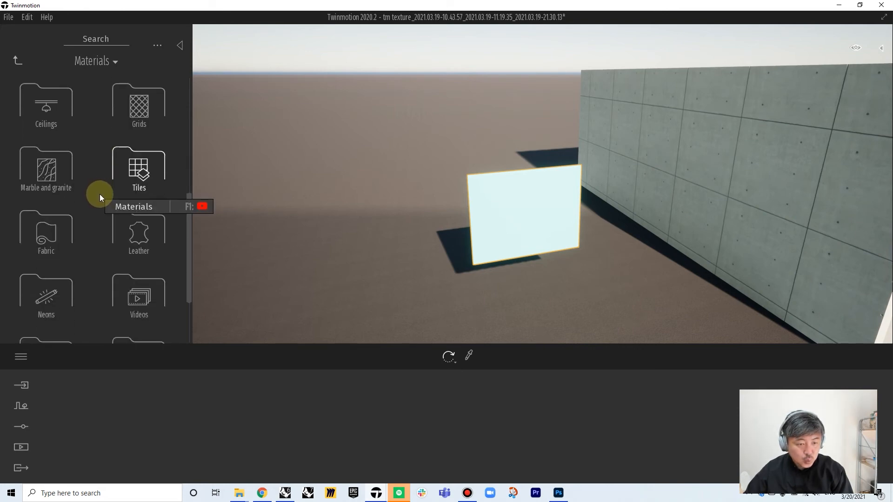
click(135, 221)
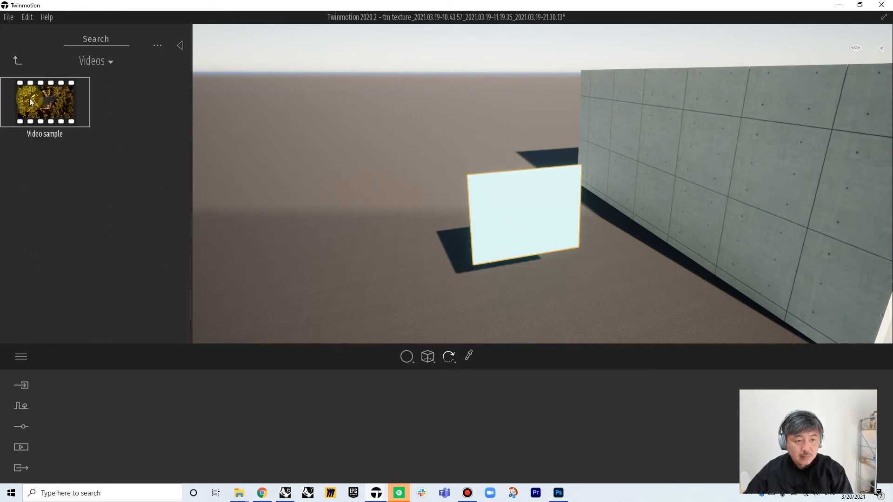
drag(38, 100, 509, 202)
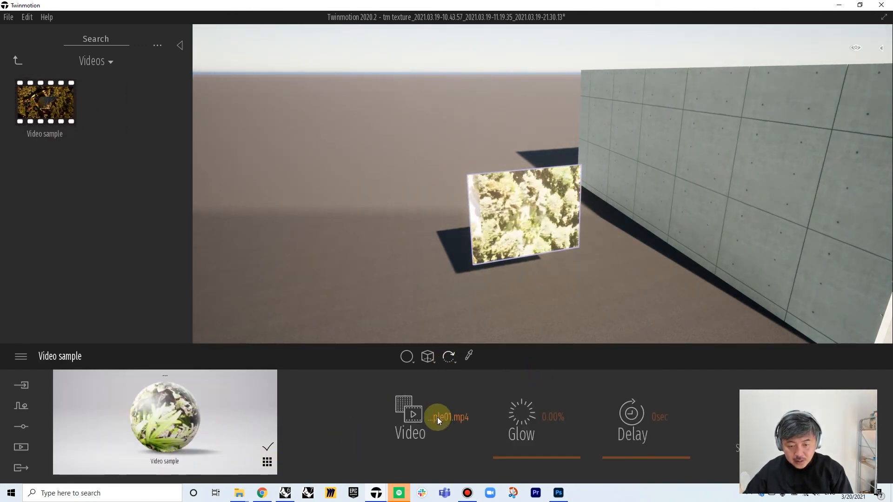
Step: Replace the material's sample video with contrast_v2.mp4 from the ACCD > 2021SP > DP02 > dp02_w10_tm_texture folder in Dropbox
click(454, 417)
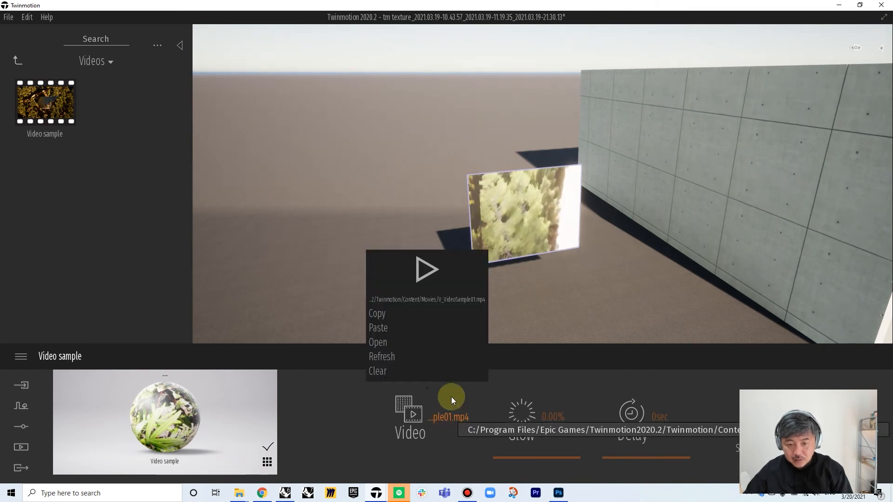
click(380, 342)
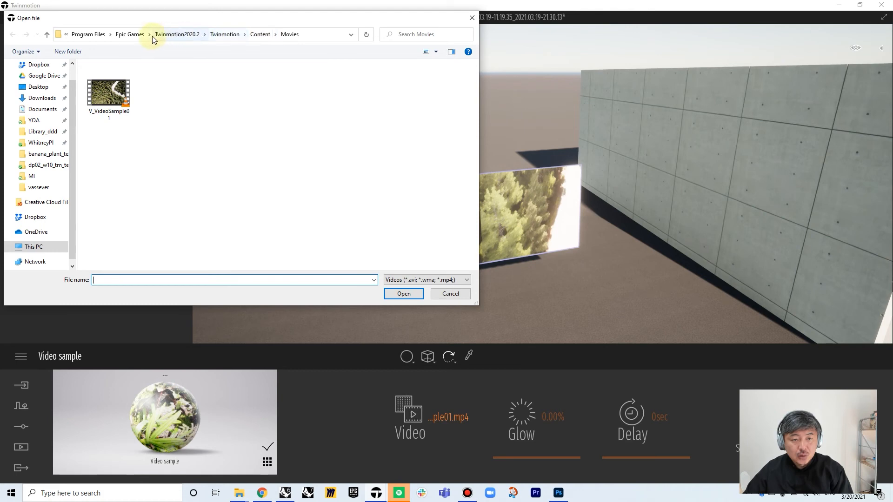
scroll(37, 75, up, 1)
click(40, 90)
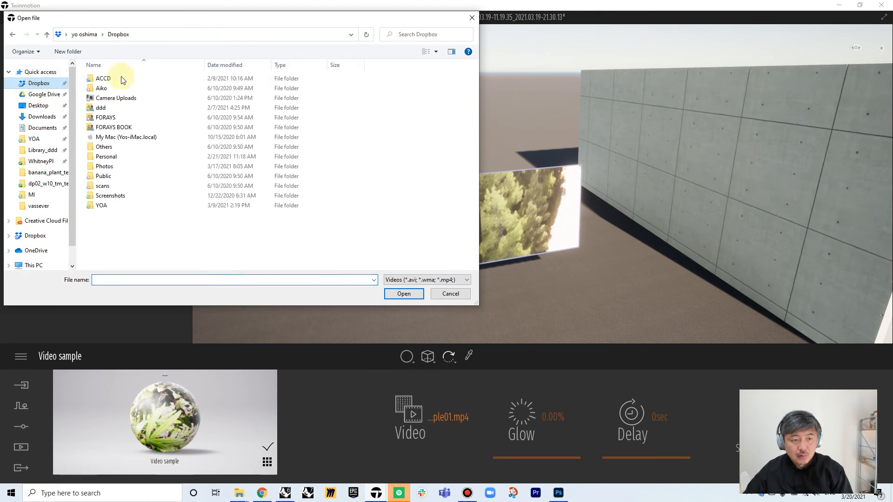
double_click(124, 78)
double_click(104, 78)
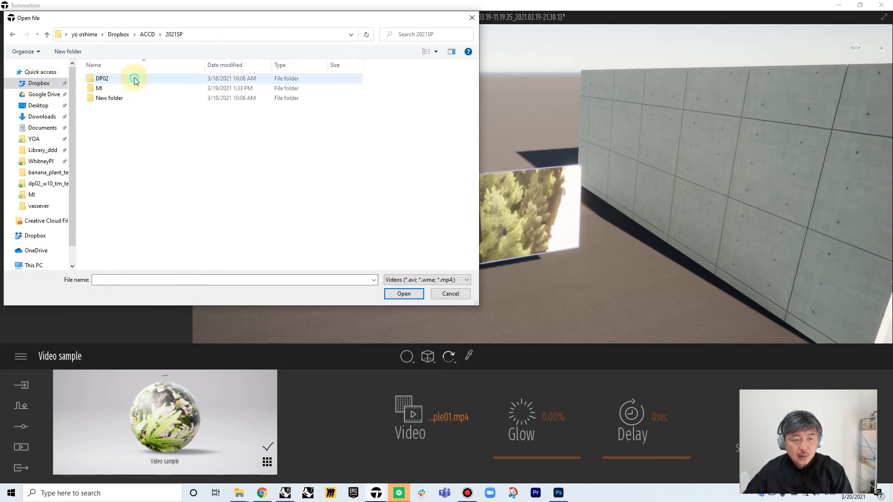
double_click(135, 79)
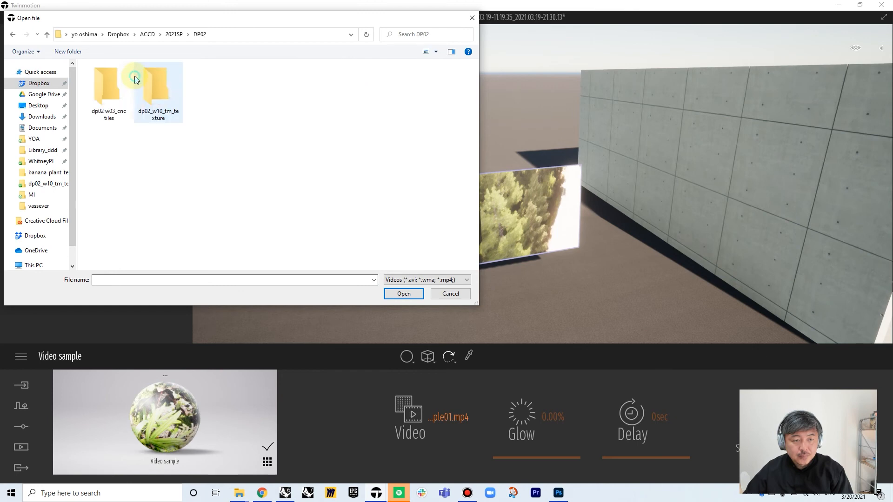
double_click(158, 89)
click(401, 293)
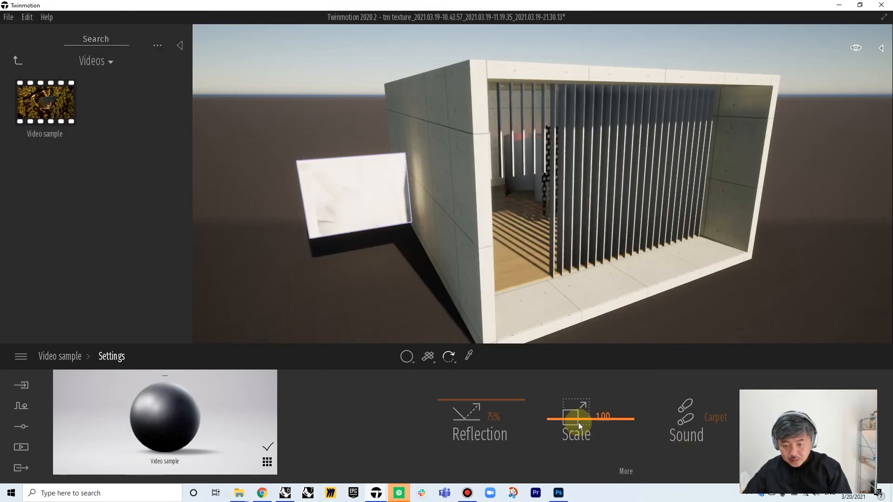
Step: Reduce the video material's texture scale and set its Move X value to -0.04
drag(579, 422, 579, 447)
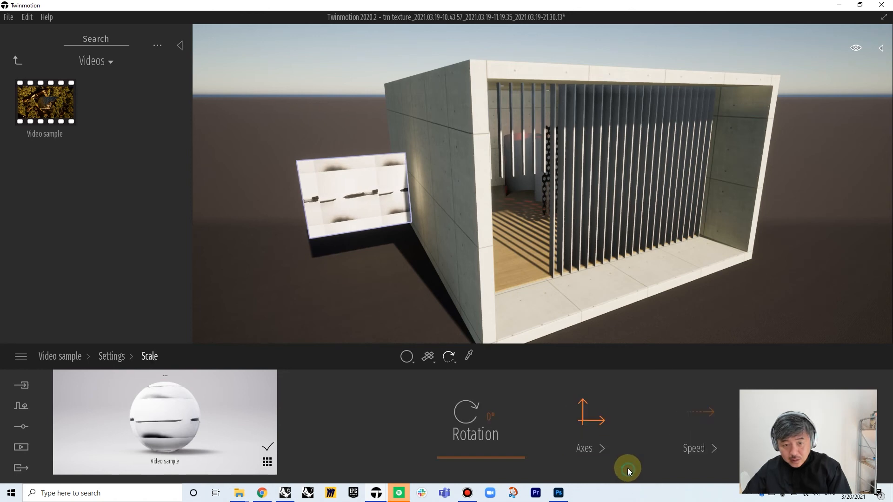
click(586, 448)
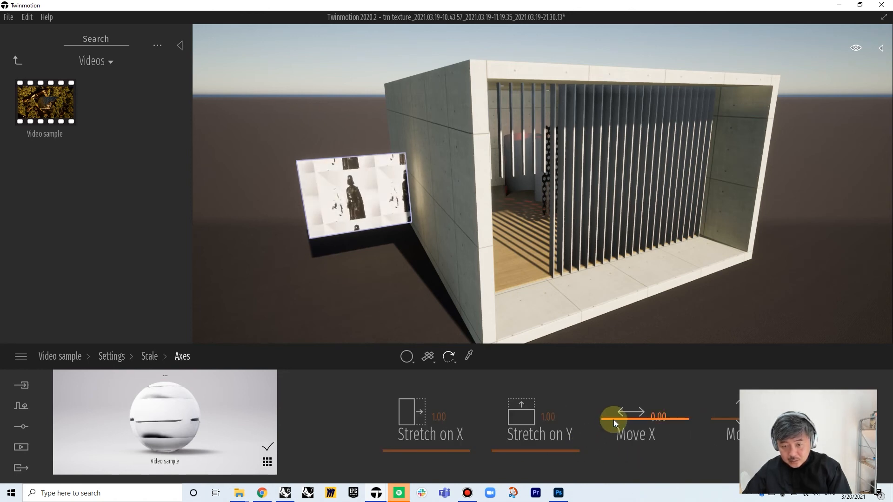
drag(613, 420, 614, 421)
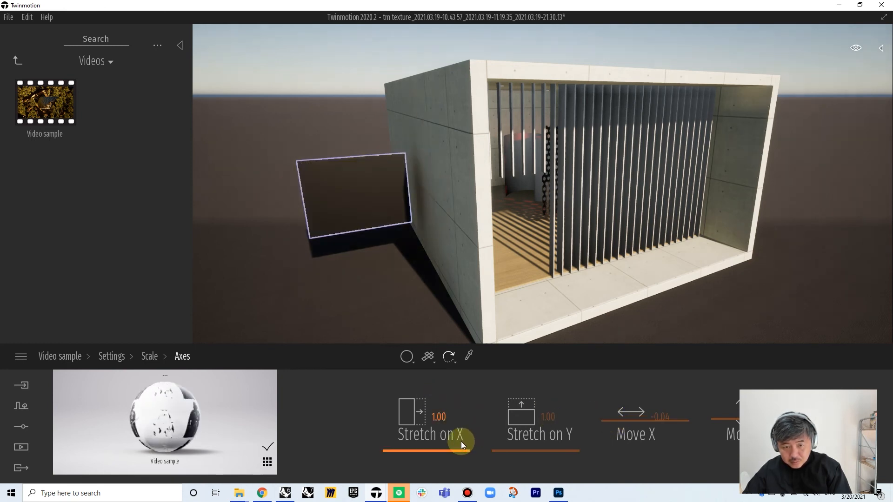
Step: Switch the video material's texture mapping to the cube option and look closely at the plane
click(434, 361)
click(428, 270)
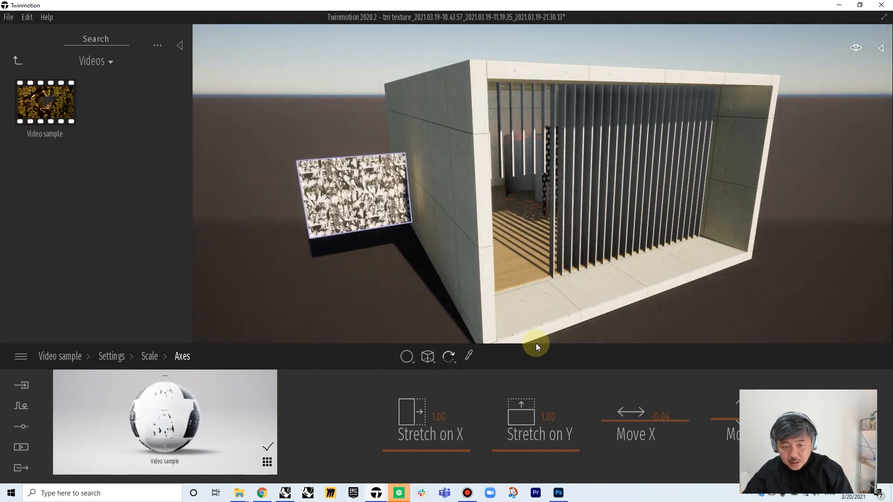
right_drag(342, 234, 386, 227)
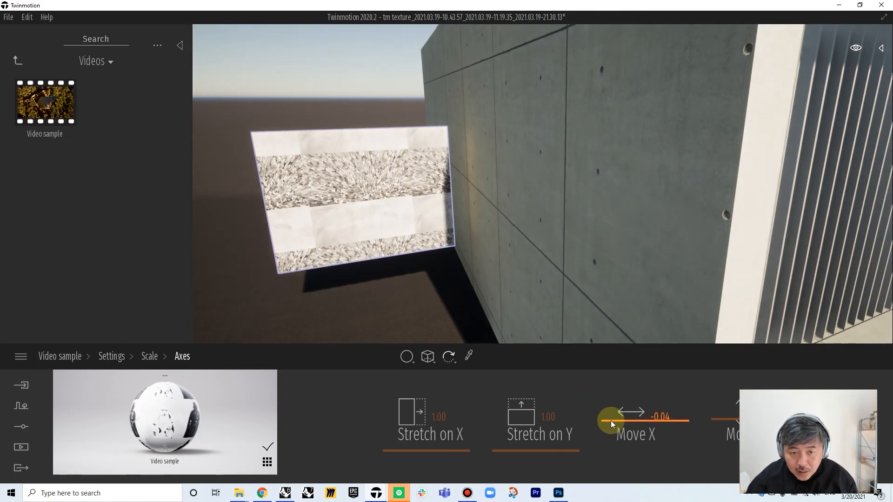
Step: Set the video's Stretch on X to 0.43 and Stretch on Y to 0.66, and shift it vertically to fit the plane
click(434, 447)
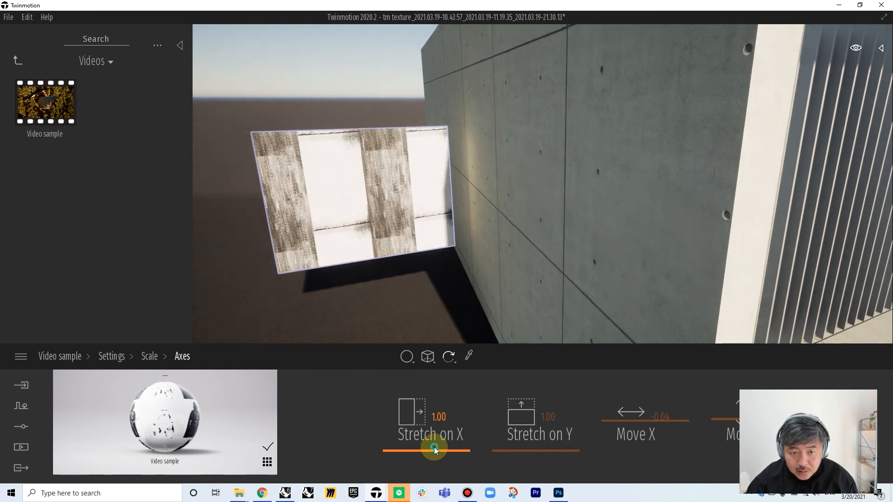
drag(434, 442, 426, 456)
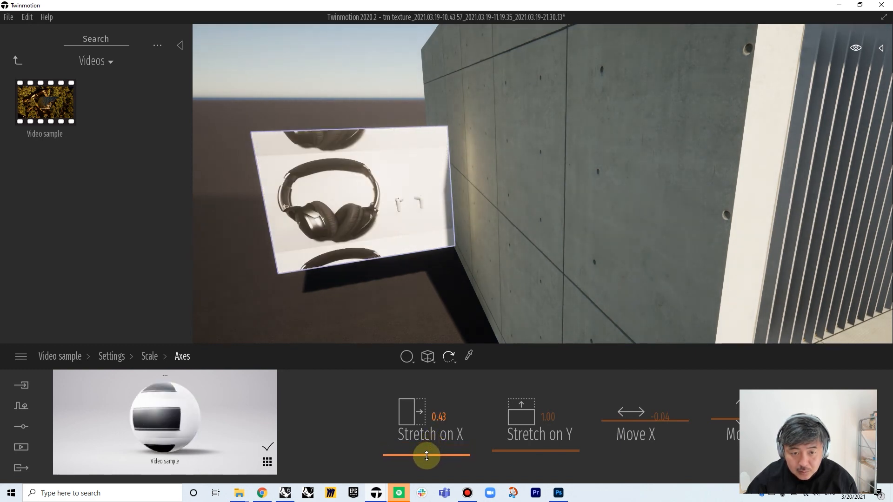
drag(520, 460, 519, 454)
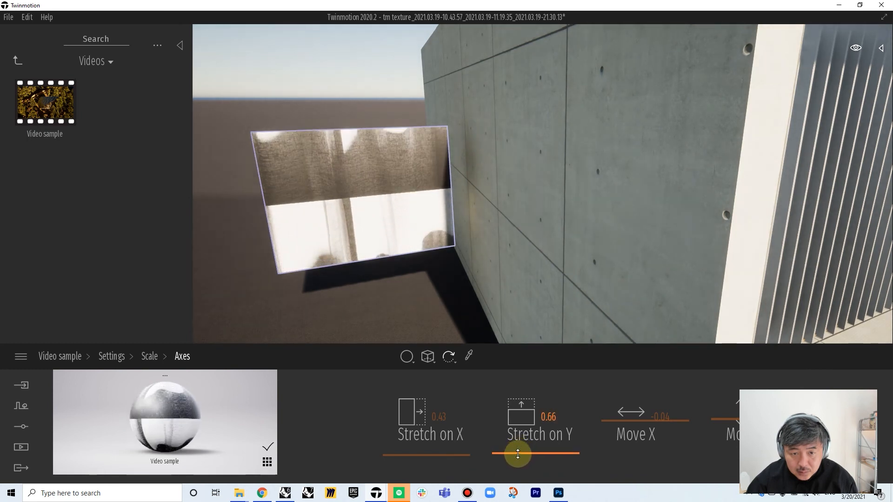
drag(723, 420, 715, 409)
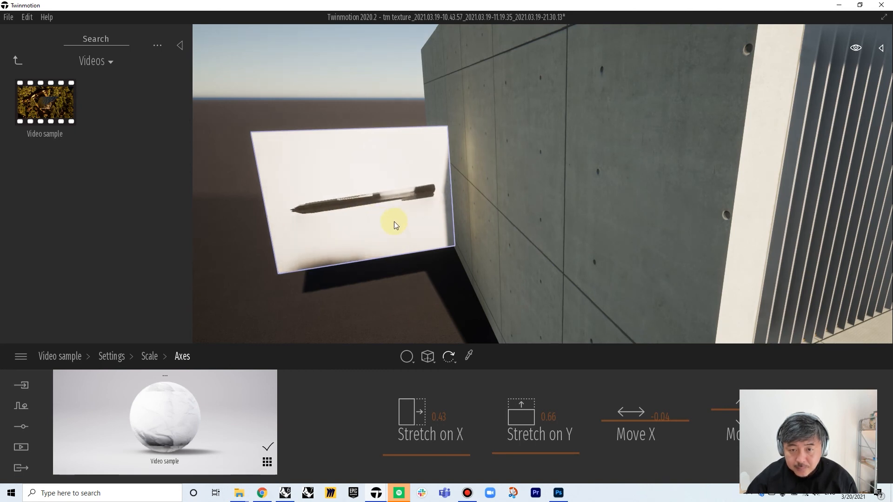
Step: Move the freestanding video plane from outside the concrete side wall into the building, behind the vertical louvers
right_drag(424, 229, 493, 228)
key(w)
key(w)
click(579, 227)
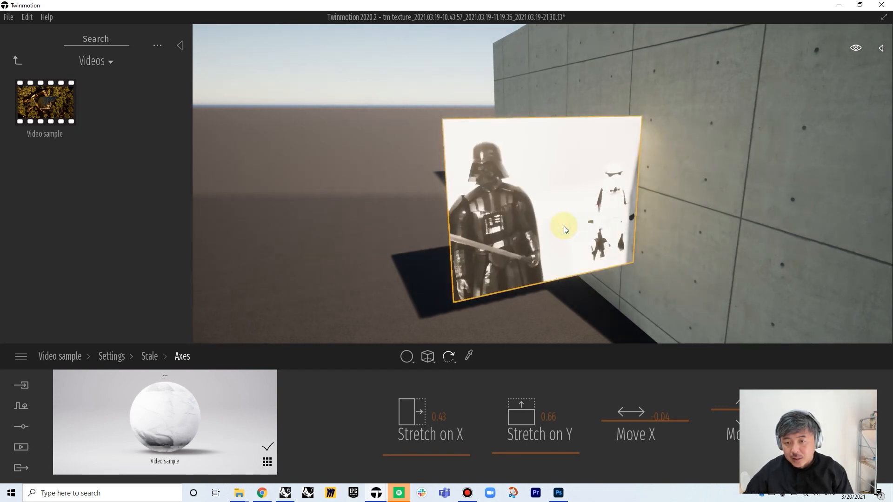
key(s)
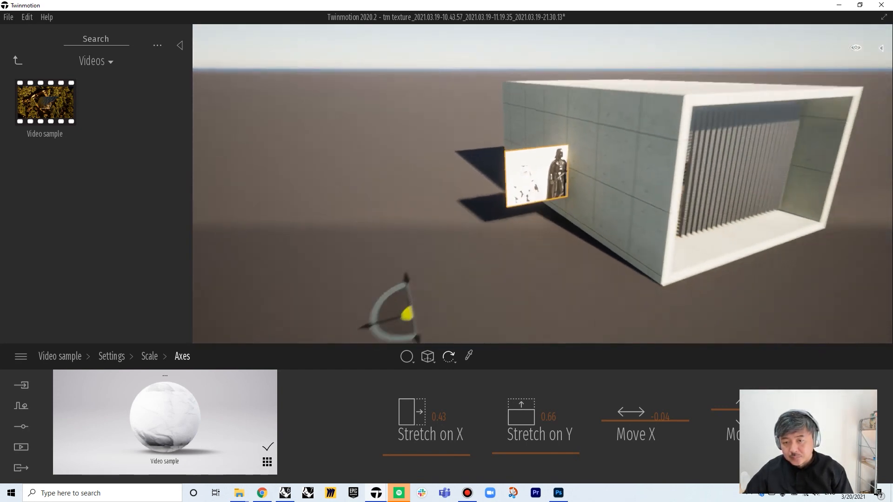
drag(440, 283, 582, 280)
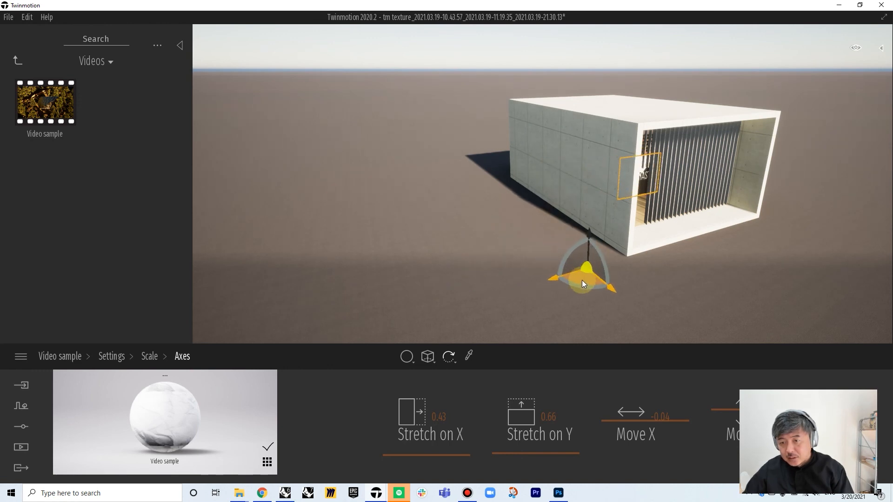
Step: Set the time of day to 23:13 to view the video plane inside the building at night
right_drag(582, 281, 644, 263)
key(w)
key(d)
key(w)
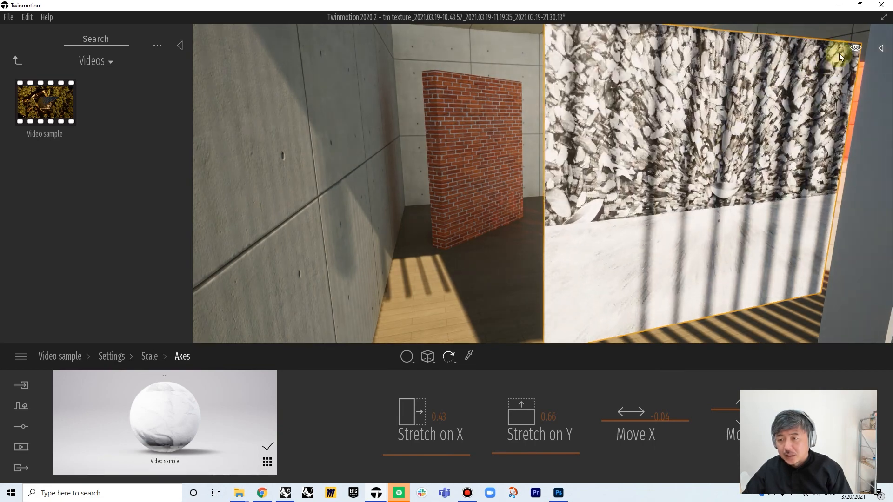
mouse_move(855, 49)
drag(836, 201, 840, 231)
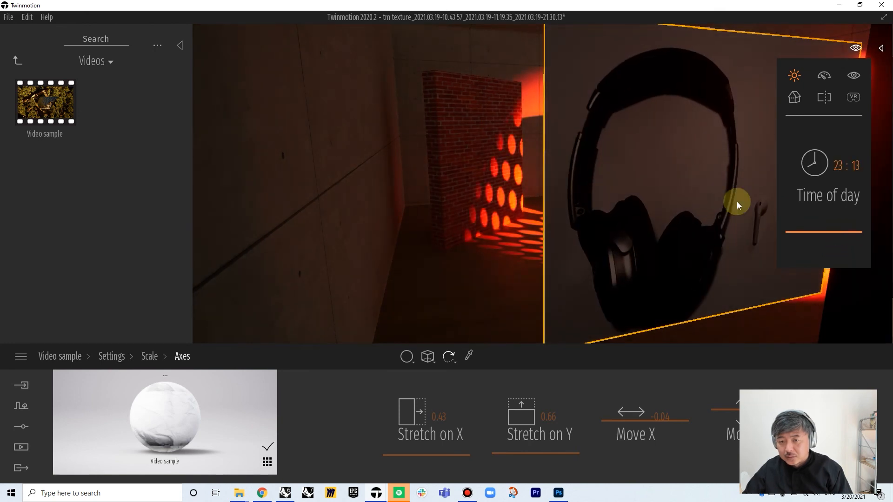
Step: Set the video material's Glow to 0.005% so the plane reads as a lit screen in the dark interior
mouse_move(640, 251)
right_down()
mouse_move(631, 251)
mouse_move(646, 253)
right_up()
scroll(646, 252, down, 2)
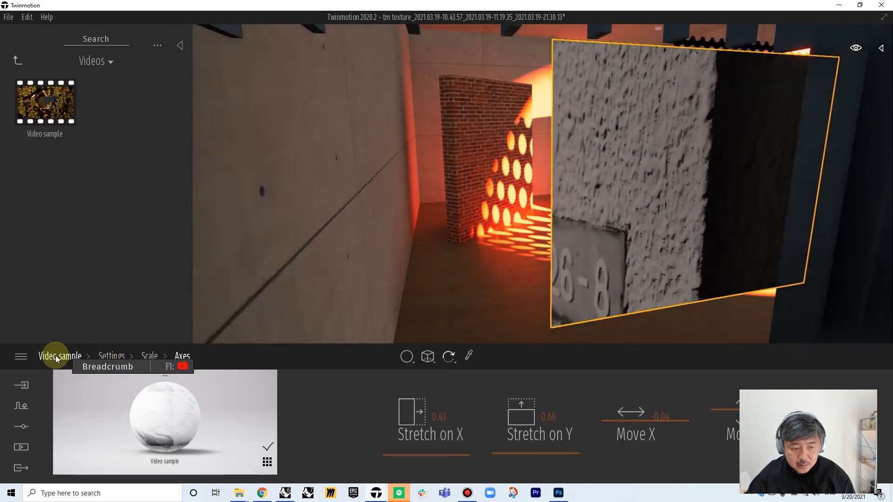
click(55, 355)
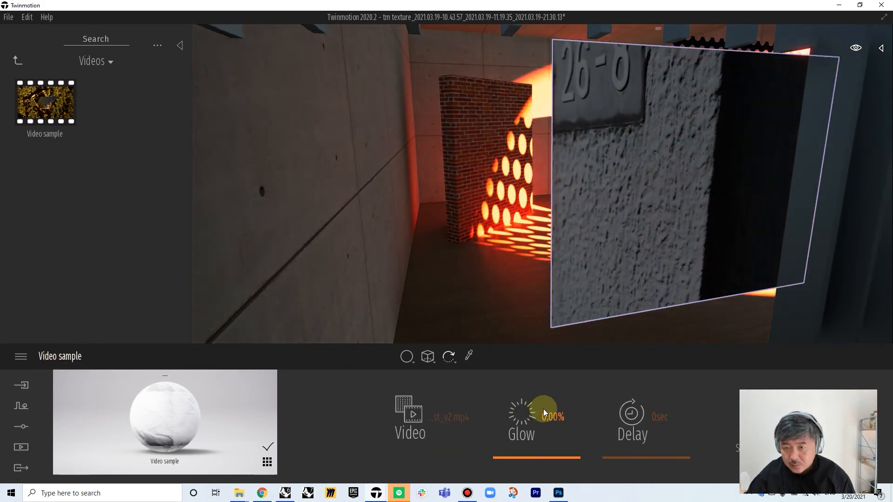
drag(523, 458, 528, 468)
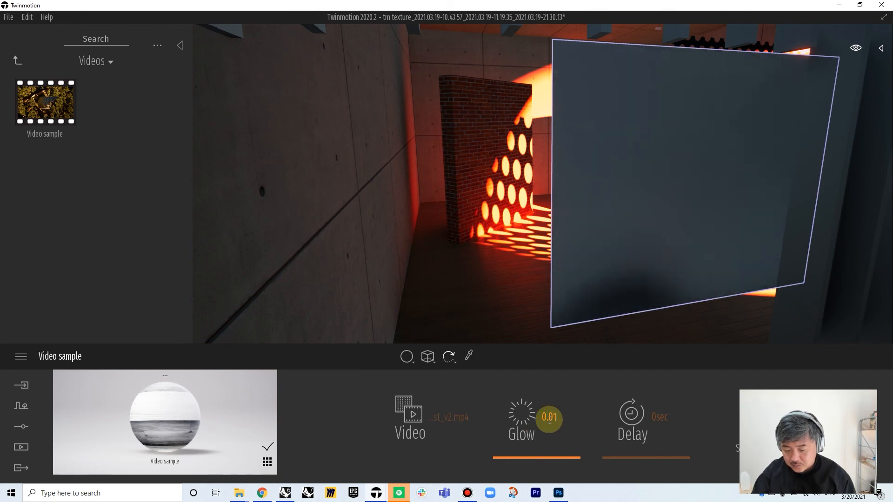
key(Return)
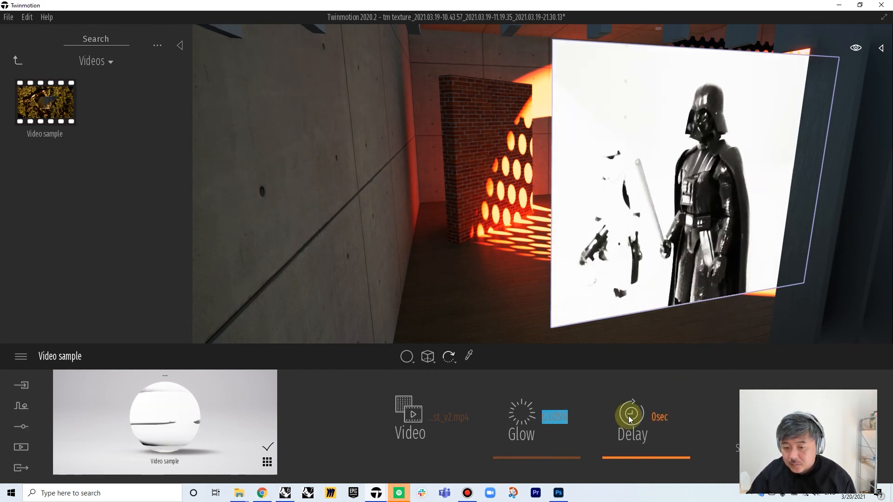
click(475, 415)
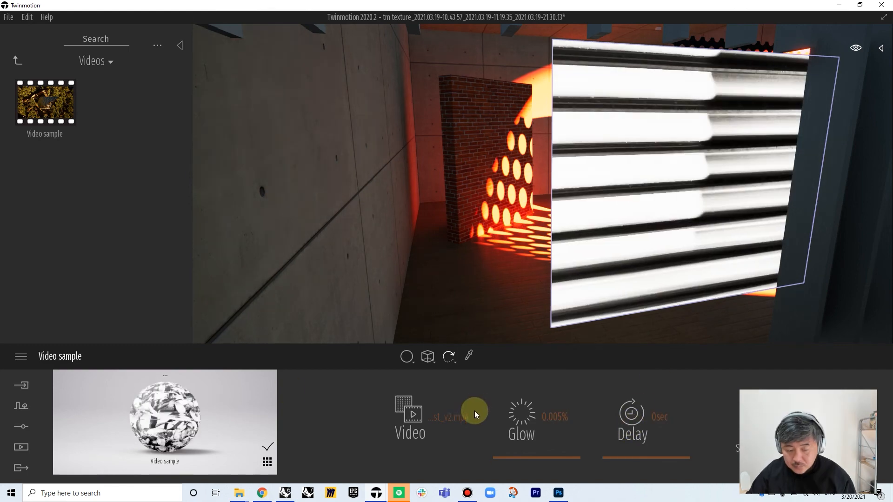
Step: Examine the glowing video plane and red spot light through the louvers from outside the building's open front
scroll(742, 217, down, 3)
middle_drag(742, 218, 707, 218)
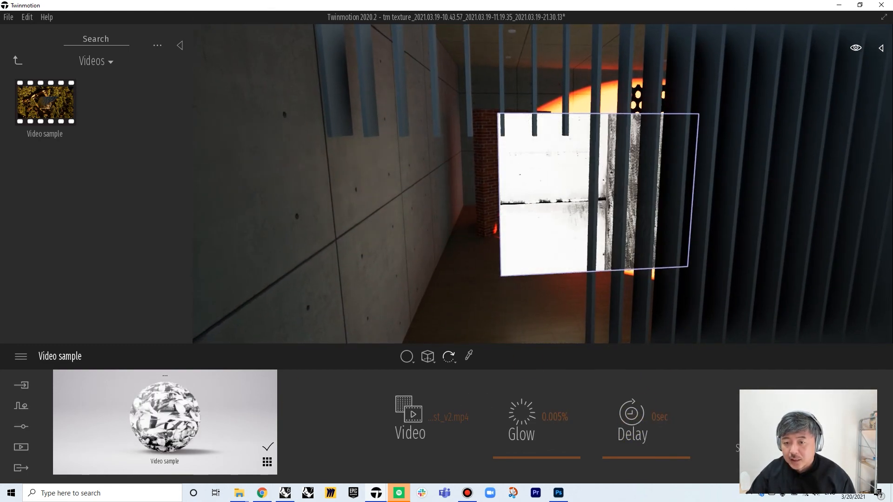
scroll(542, 183, down, 2)
middle_drag(542, 183, 489, 150)
scroll(440, 174, down, 2)
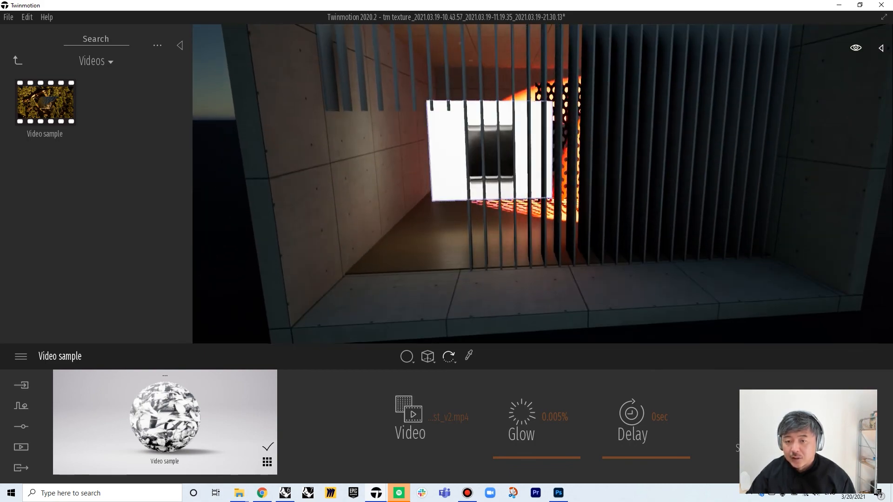
right_drag(489, 179, 489, 165)
right_drag(478, 233, 504, 217)
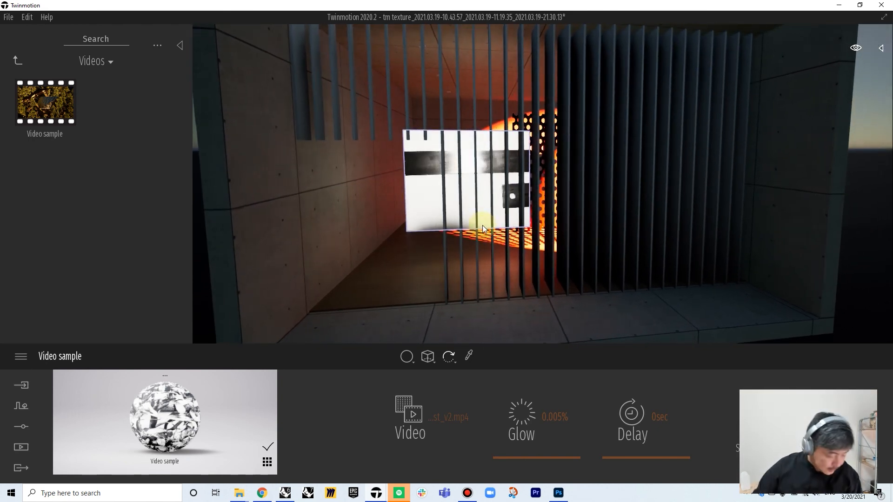
right_drag(424, 199, 451, 195)
scroll(542, 184, up, 2)
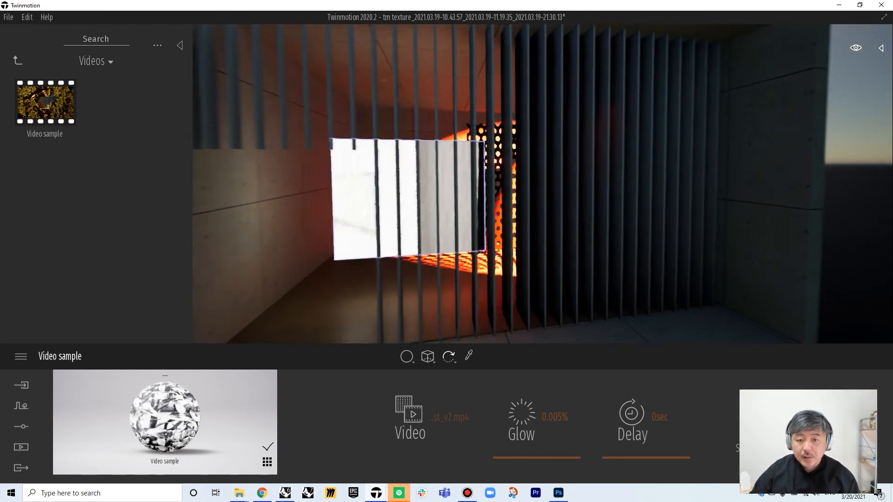
scroll(542, 183, down, 3)
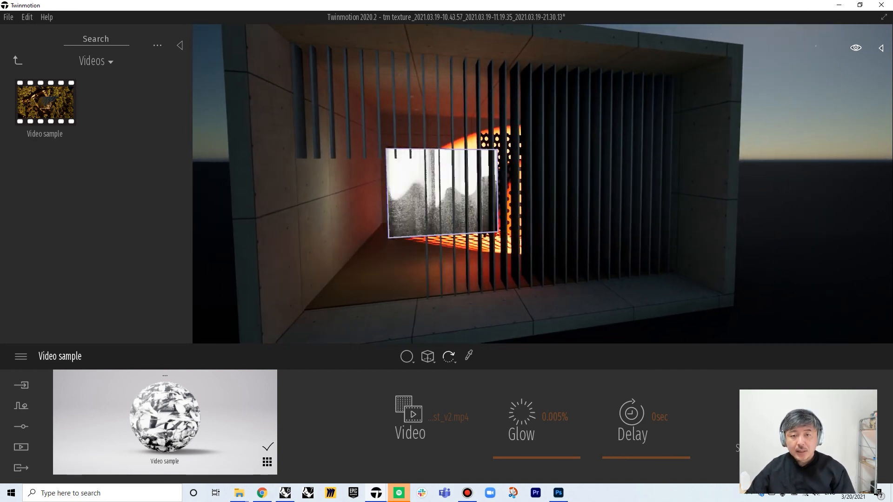
scroll(426, 191, down, 3)
right_drag(453, 194, 425, 192)
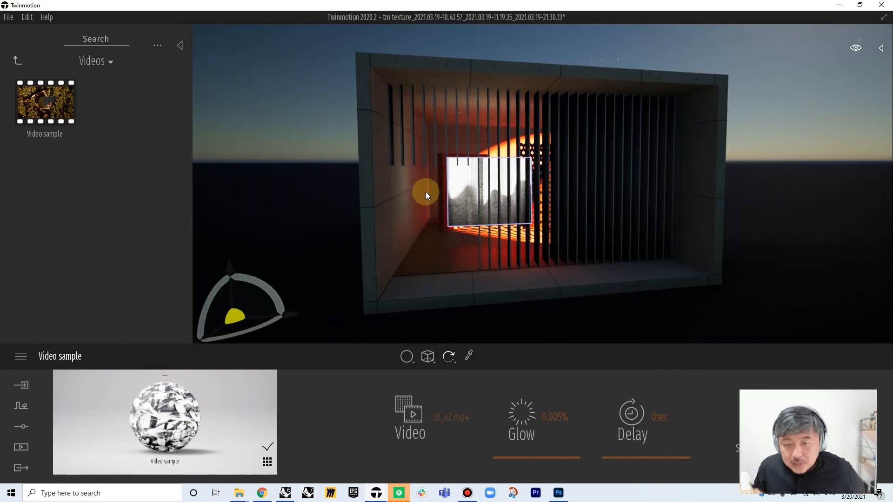